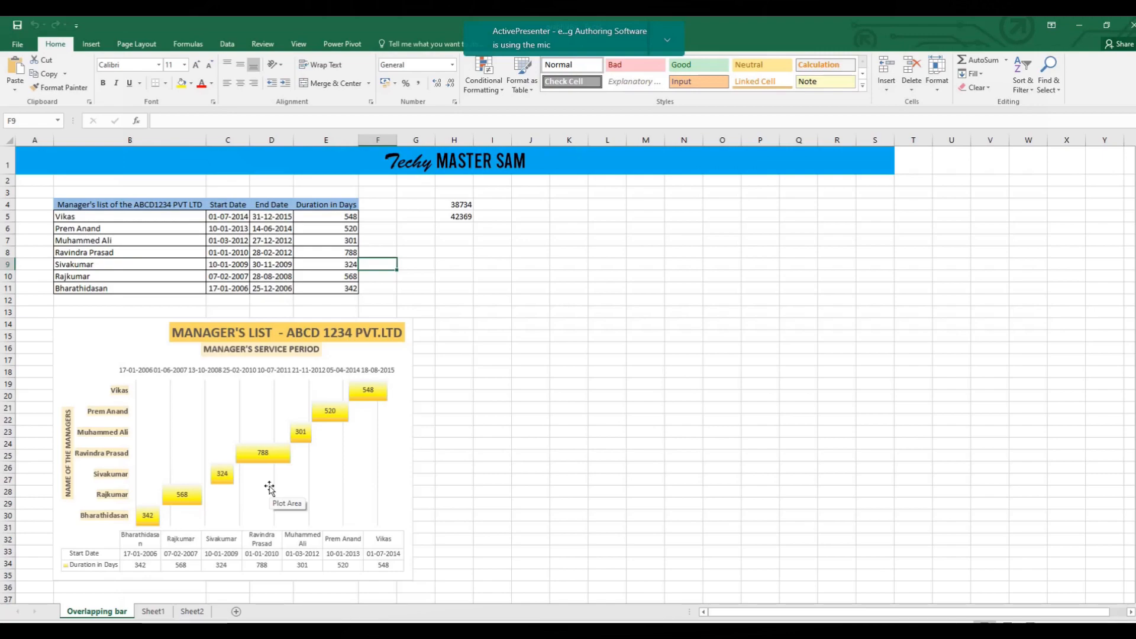
Examine the managers table's names, start and end dates and durations, and compare them with the finished service period chart.
left_click_drag(95, 223, 336, 289)
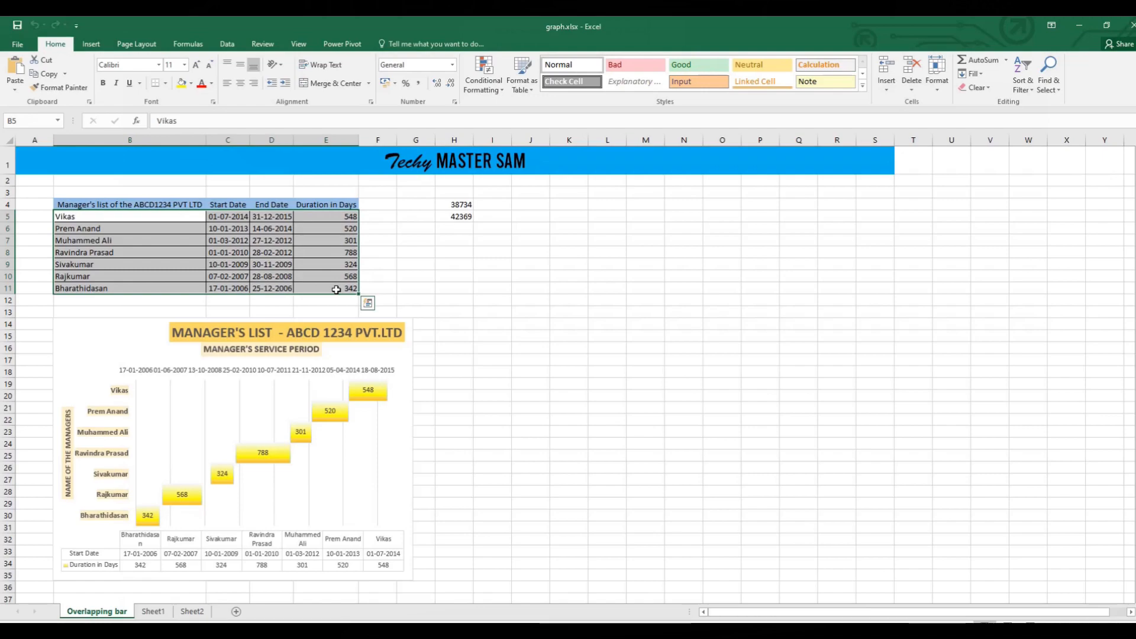
left_click(94, 216)
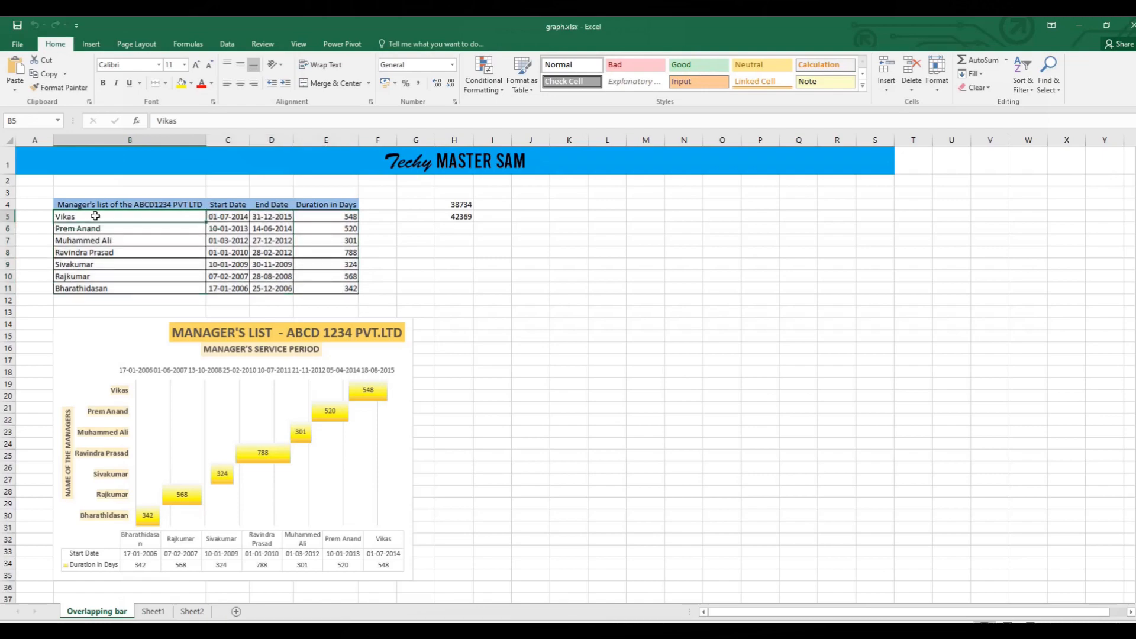
left_click_drag(96, 216, 95, 288)
left_click_drag(227, 217, 276, 289)
left_click_drag(330, 218, 331, 285)
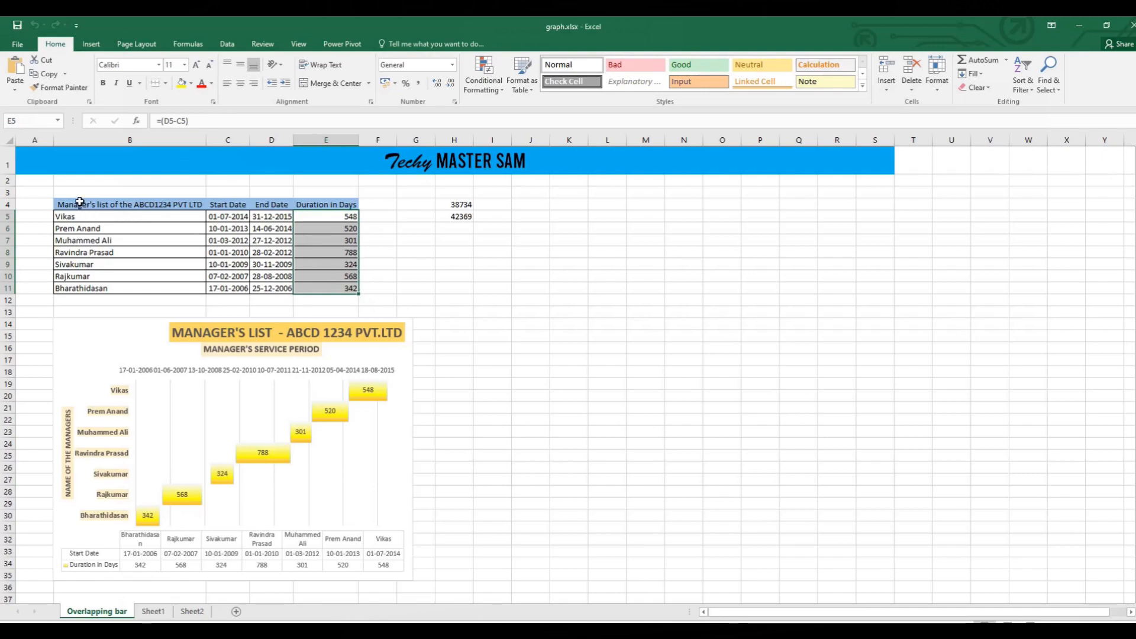
left_click(80, 203)
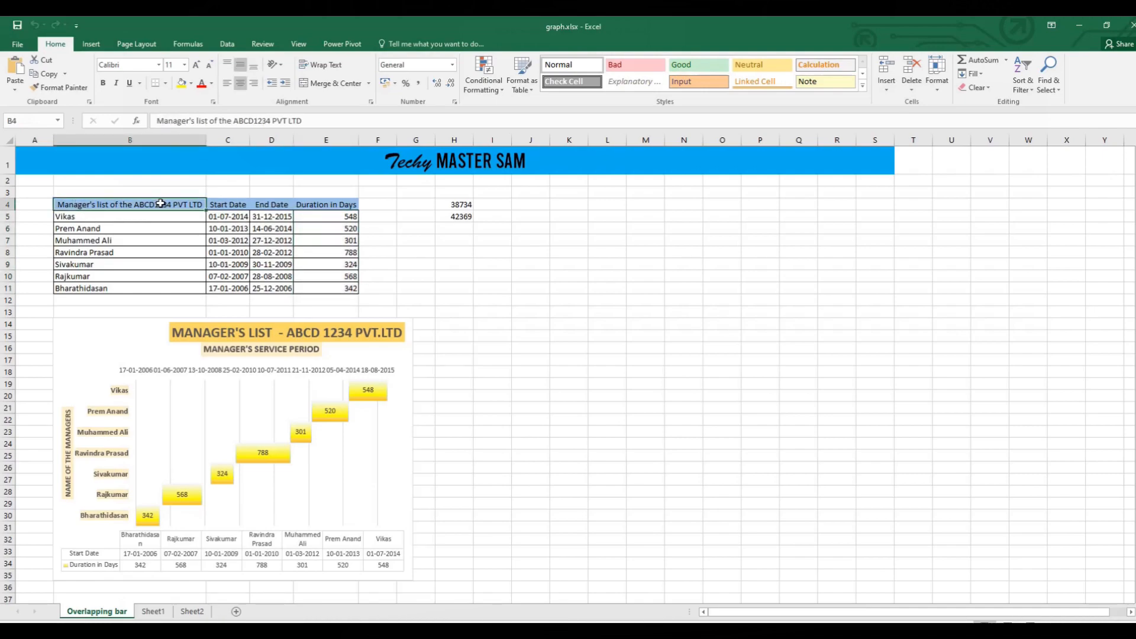
left_click_drag(92, 218, 260, 212)
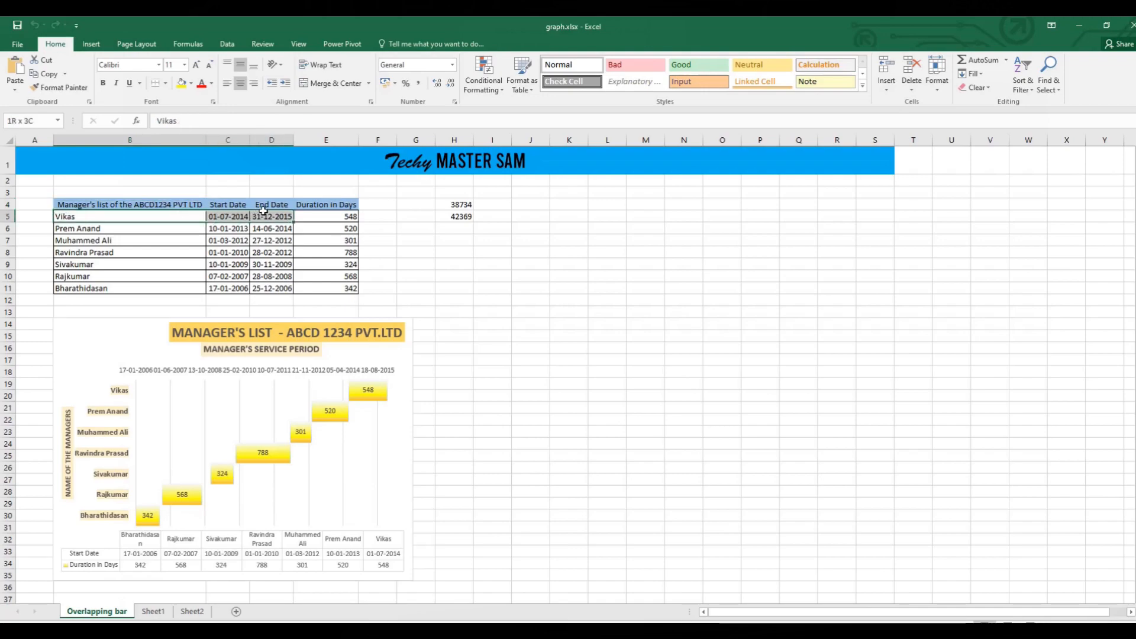
left_click(350, 216)
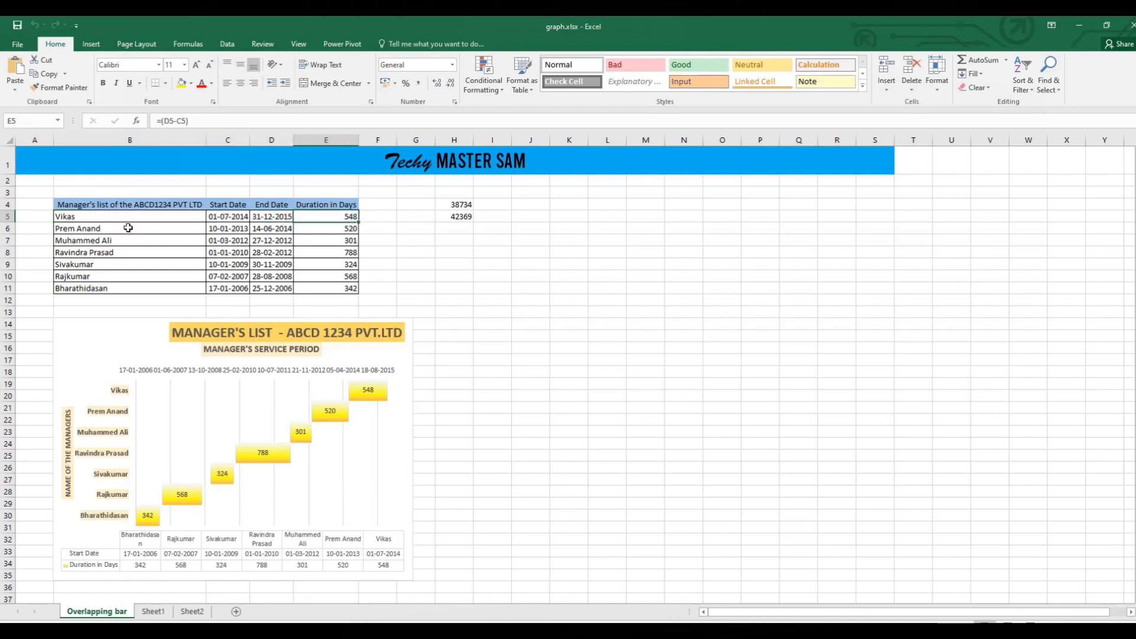
left_click_drag(87, 217, 333, 290)
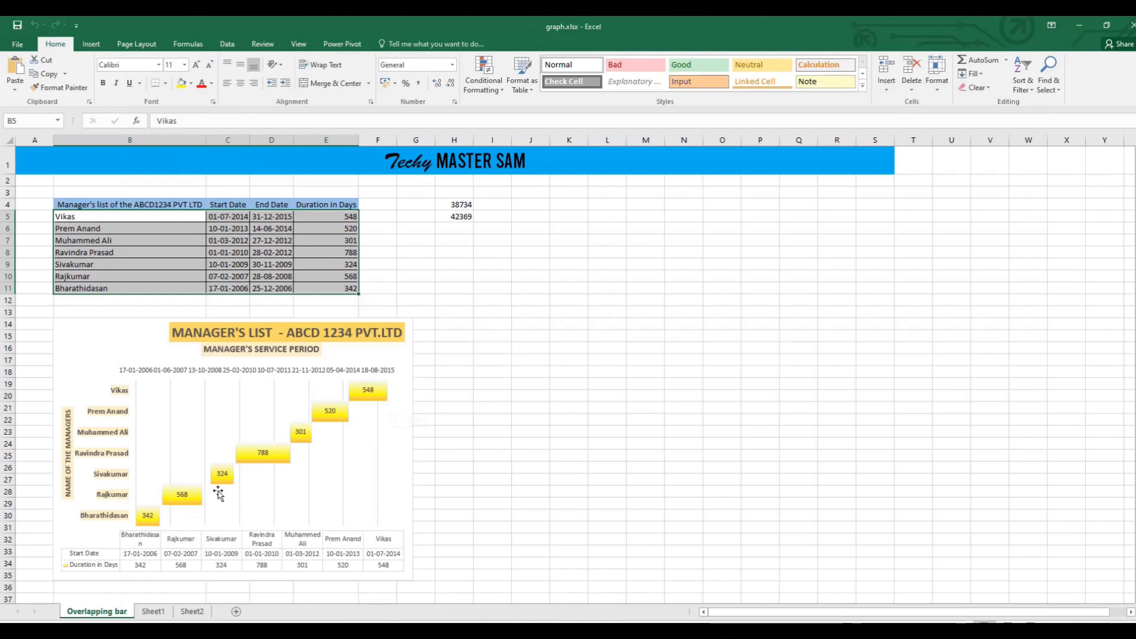
mouse_move(198, 503)
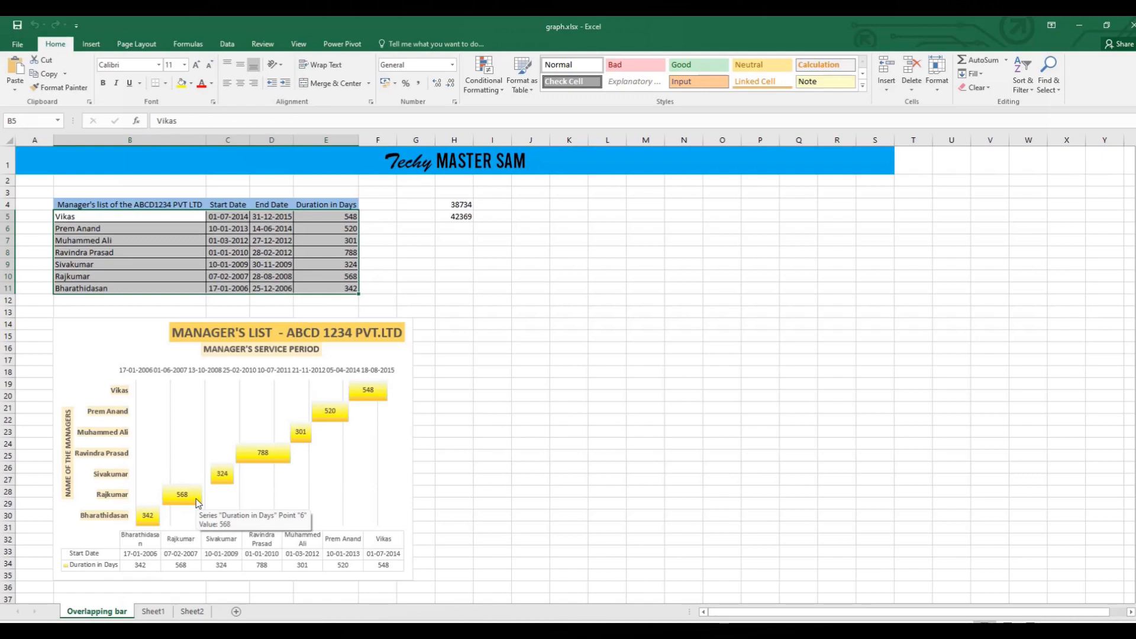
mouse_move(246, 451)
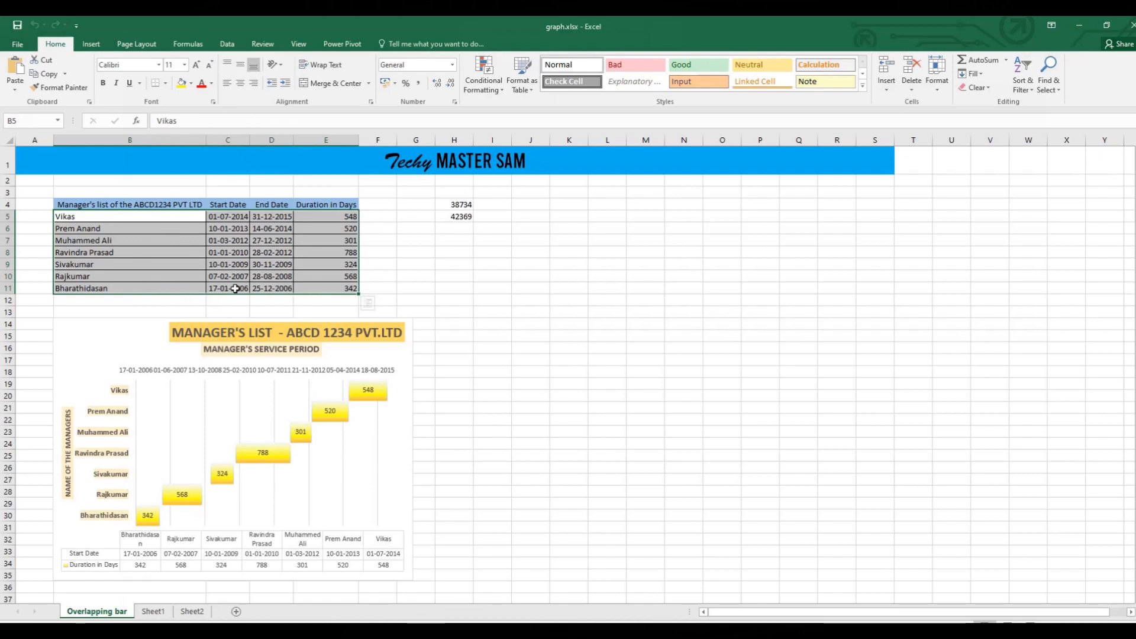
left_click(272, 285)
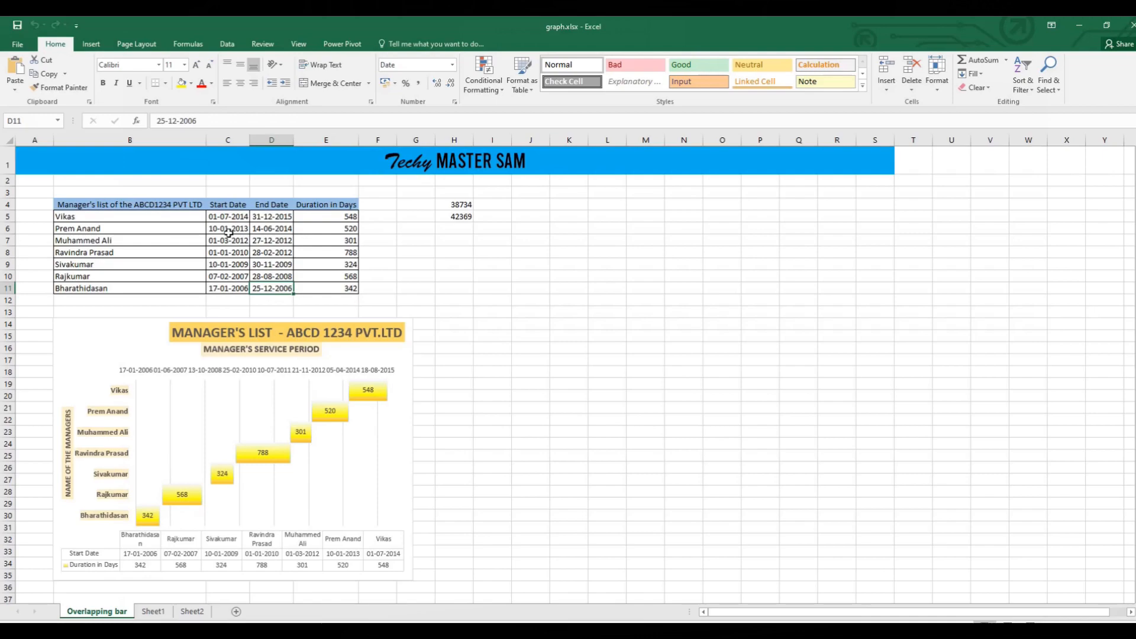
Insert a 2-D Stacked Bar chart from the Start Date column, including its header (C4:C11).
left_click_drag(222, 205, 225, 294)
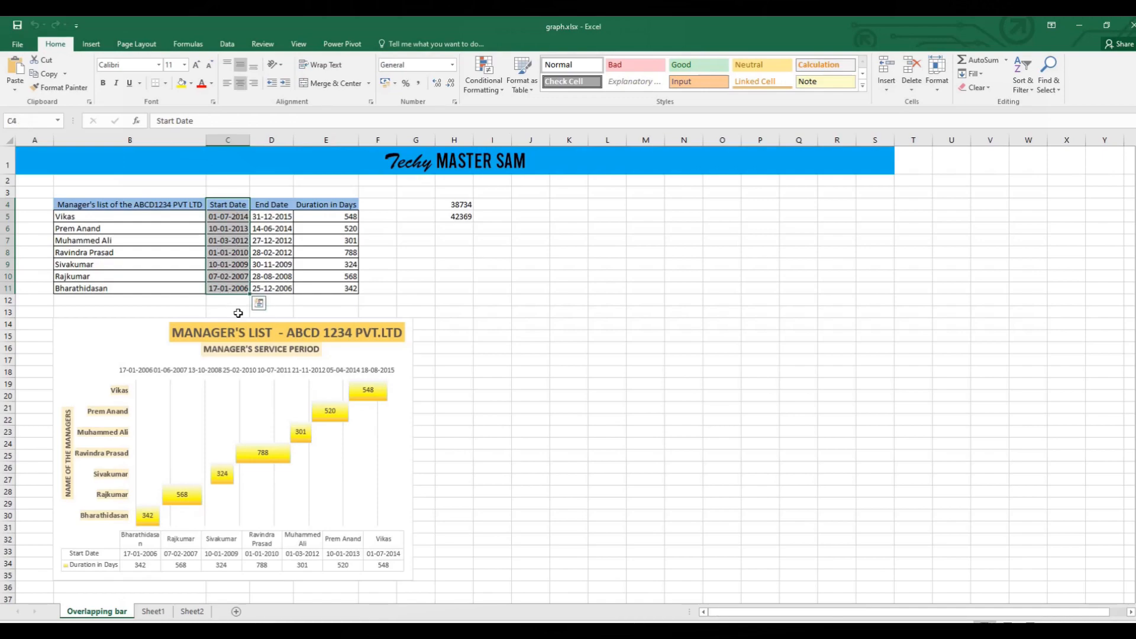
left_click(98, 47)
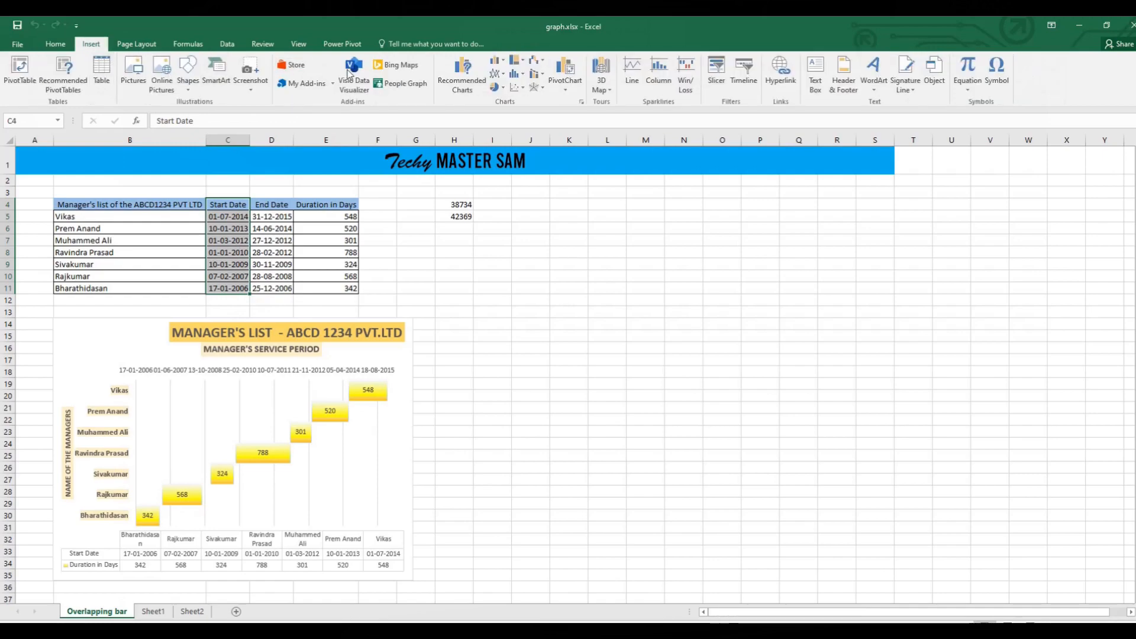
left_click(506, 60)
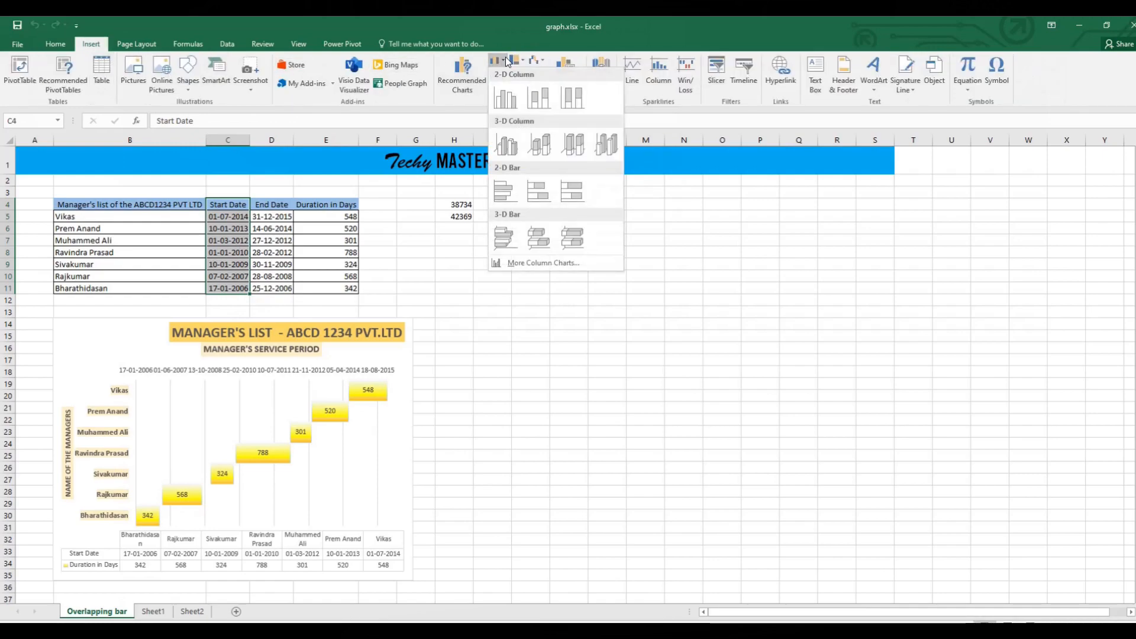
left_click(537, 193)
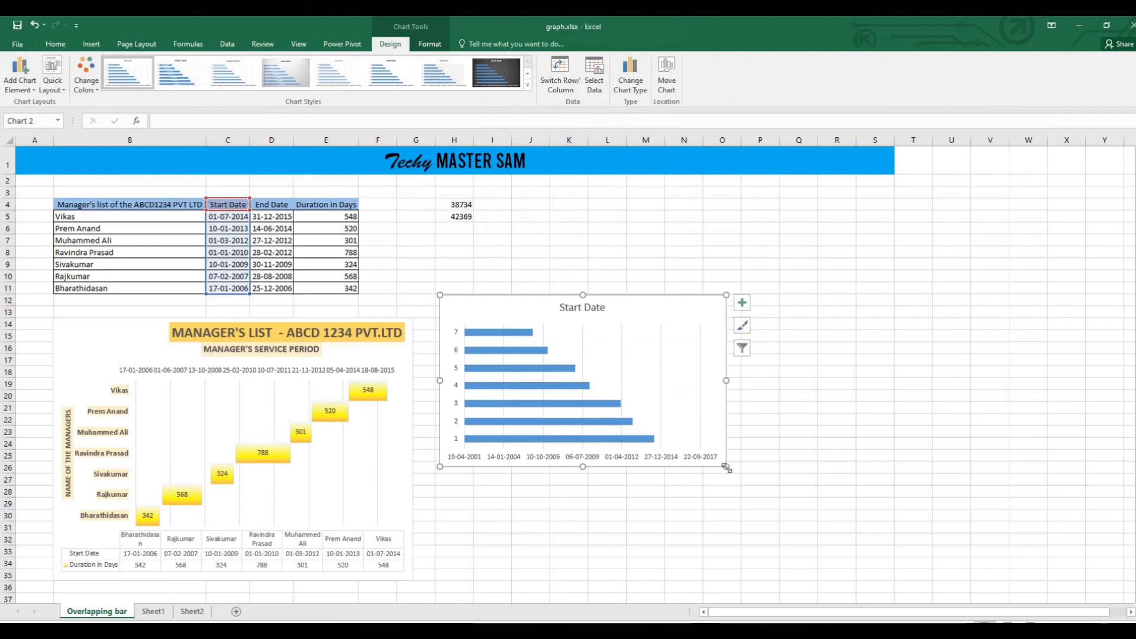
Enlarge the new Start Date chart and align it beside the finished chart, extending it to about column S and row 35.
left_click_drag(727, 464, 873, 545)
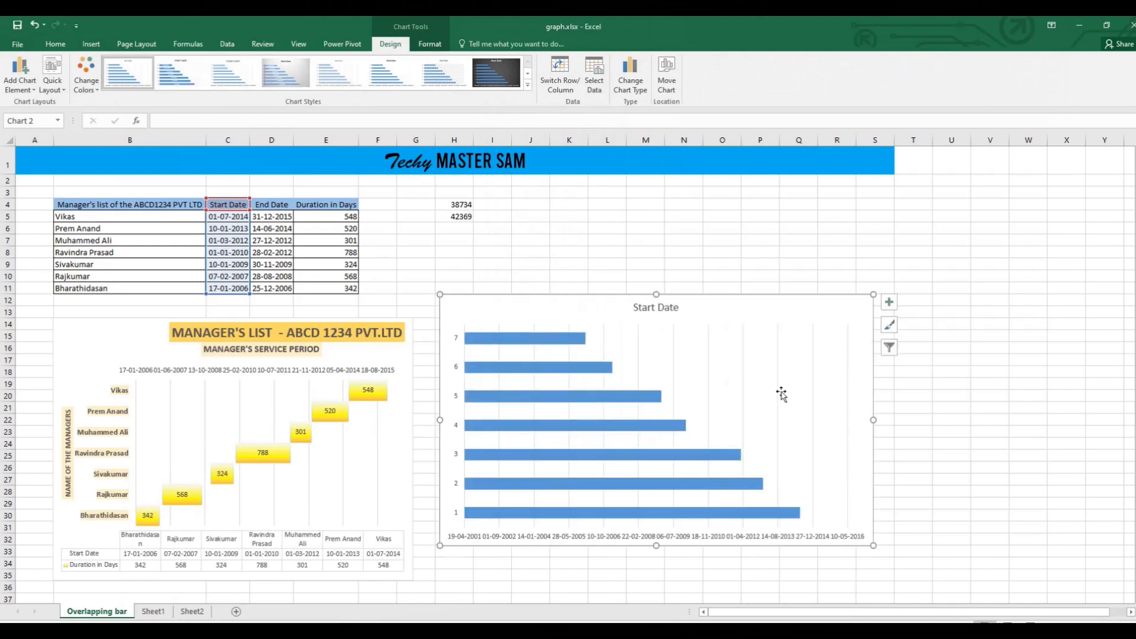
mouse_move(773, 297)
left_mouse_down()
mouse_move(773, 349)
mouse_move(771, 322)
left_mouse_up()
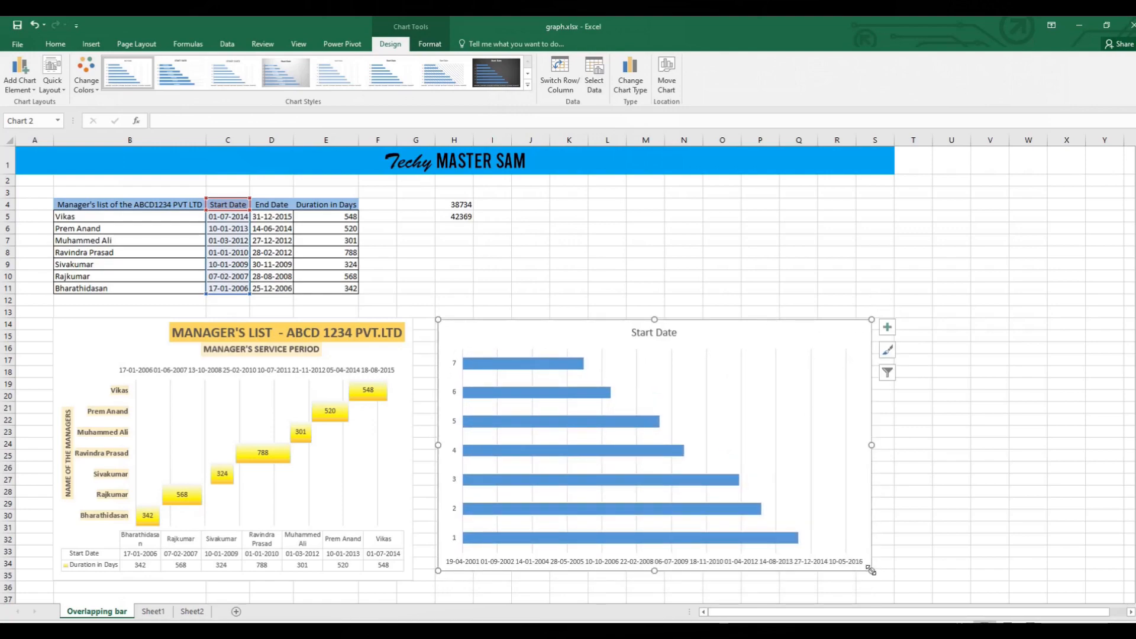
left_click_drag(871, 569, 890, 576)
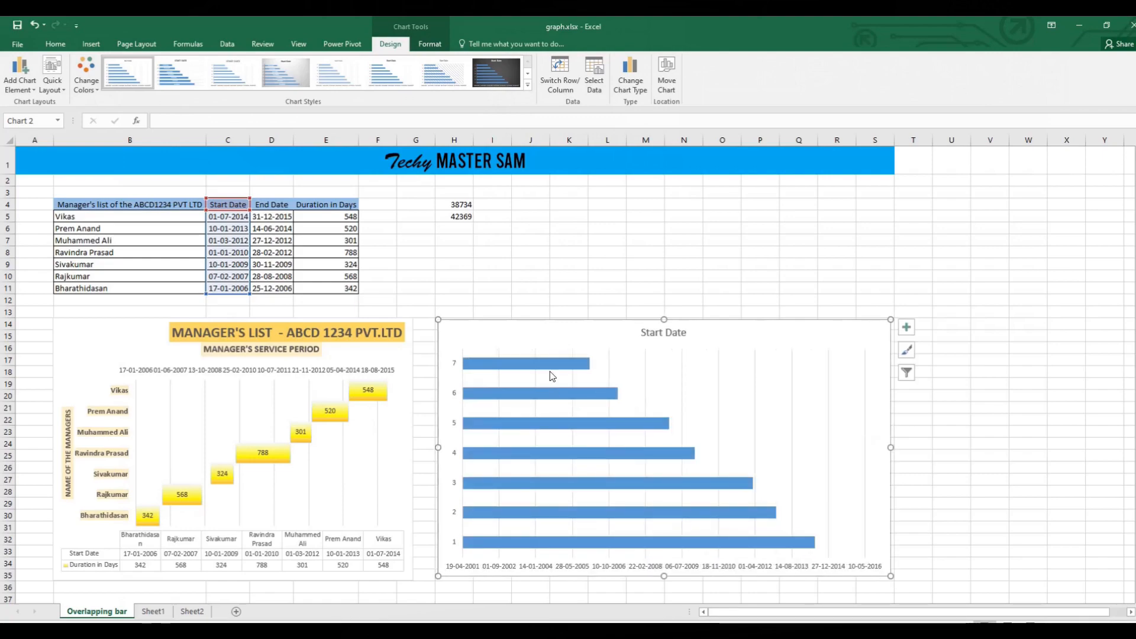
Add a second series to the chart's data, with its name from E4 (Duration in Days) and its values from E5:E11.
left_click(901, 326)
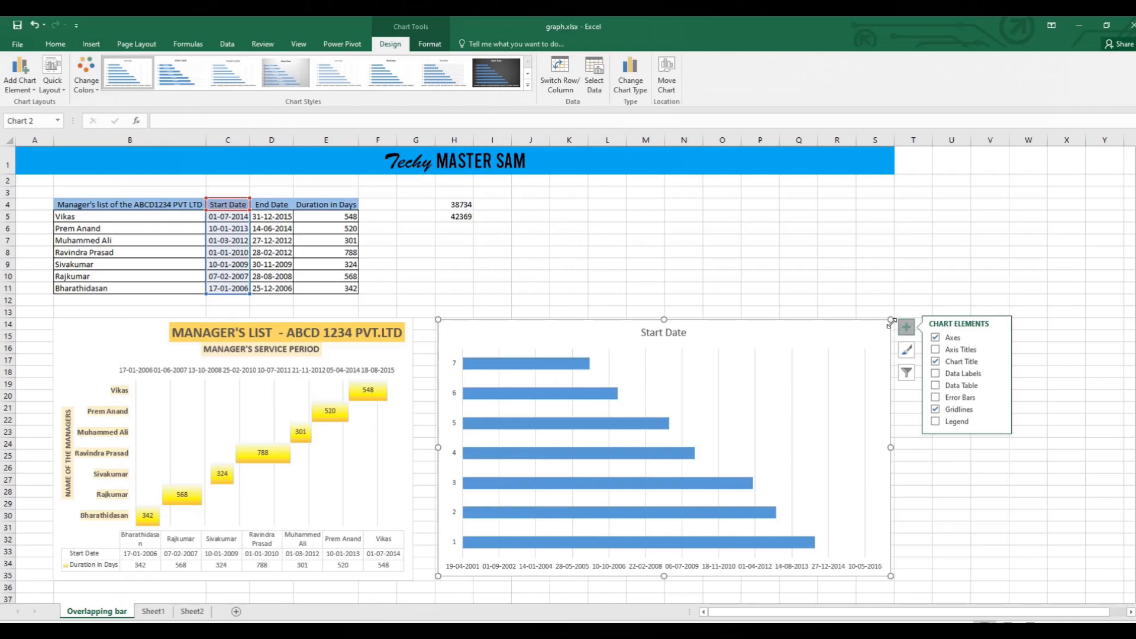
right_click(887, 329)
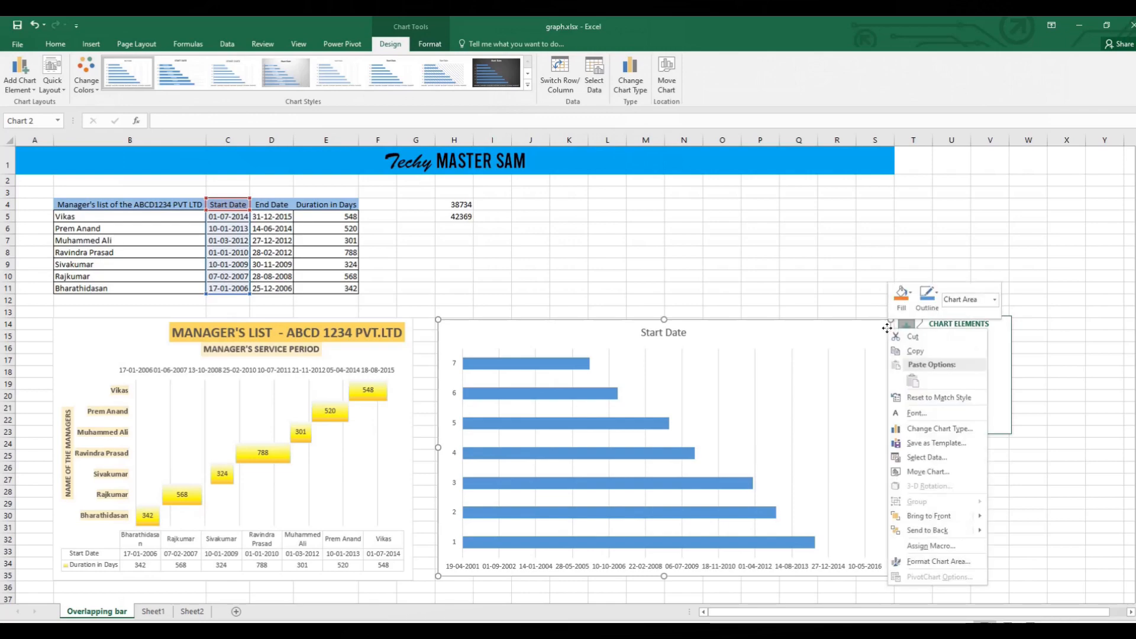
left_click(934, 459)
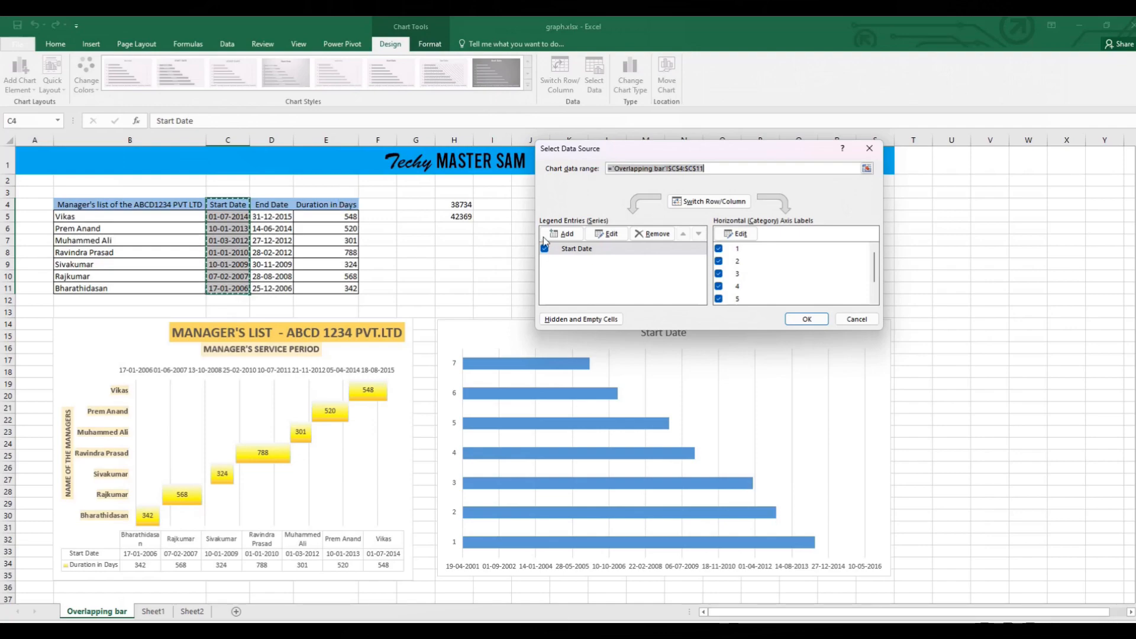
left_click(572, 239)
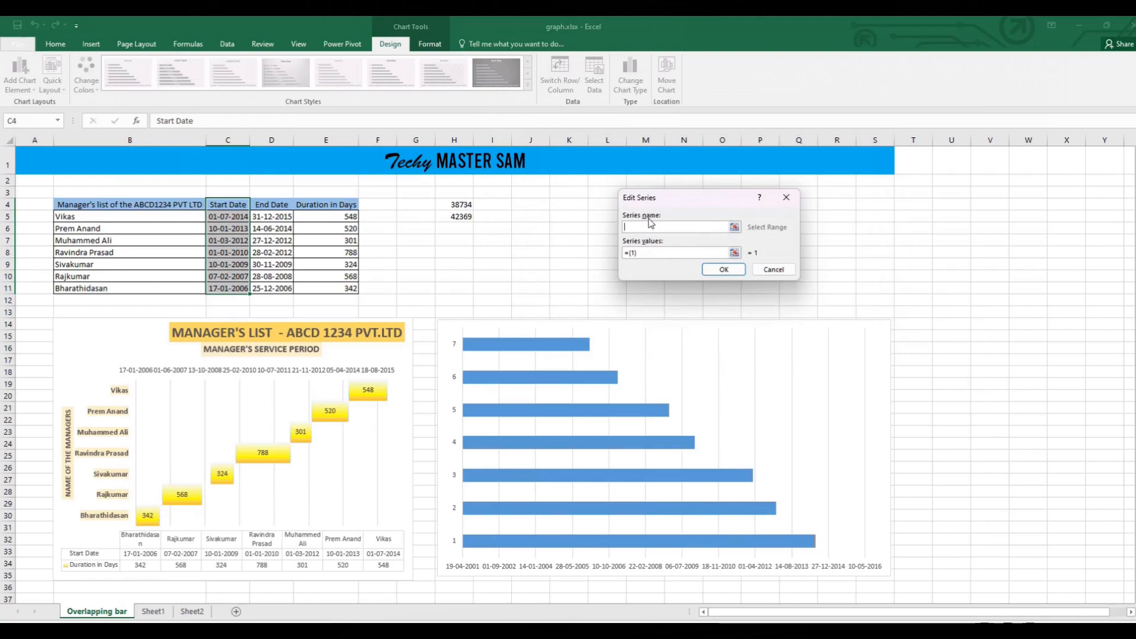
left_click(339, 204)
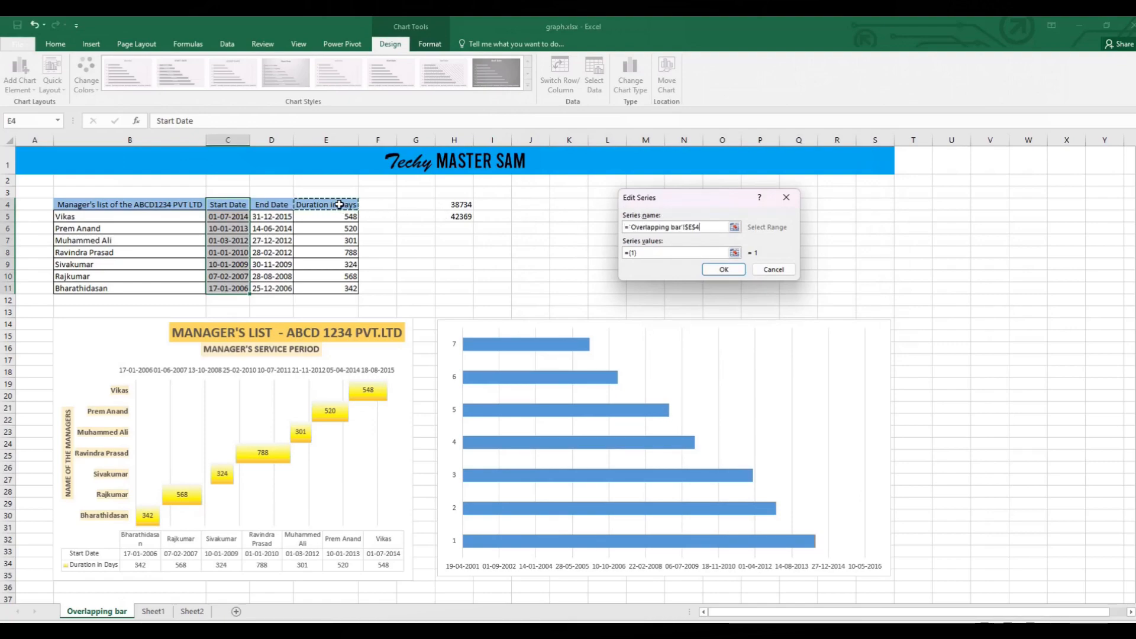
left_click(682, 253)
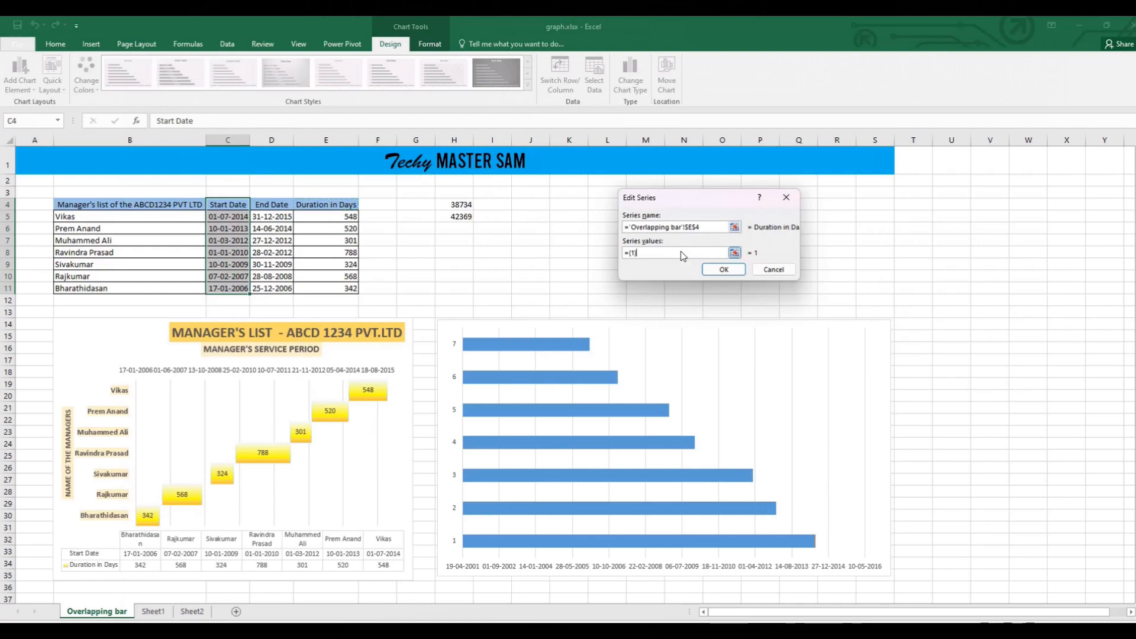
left_click_drag(683, 255, 603, 251)
key("BackSpace")
left_click_drag(342, 210, 358, 289)
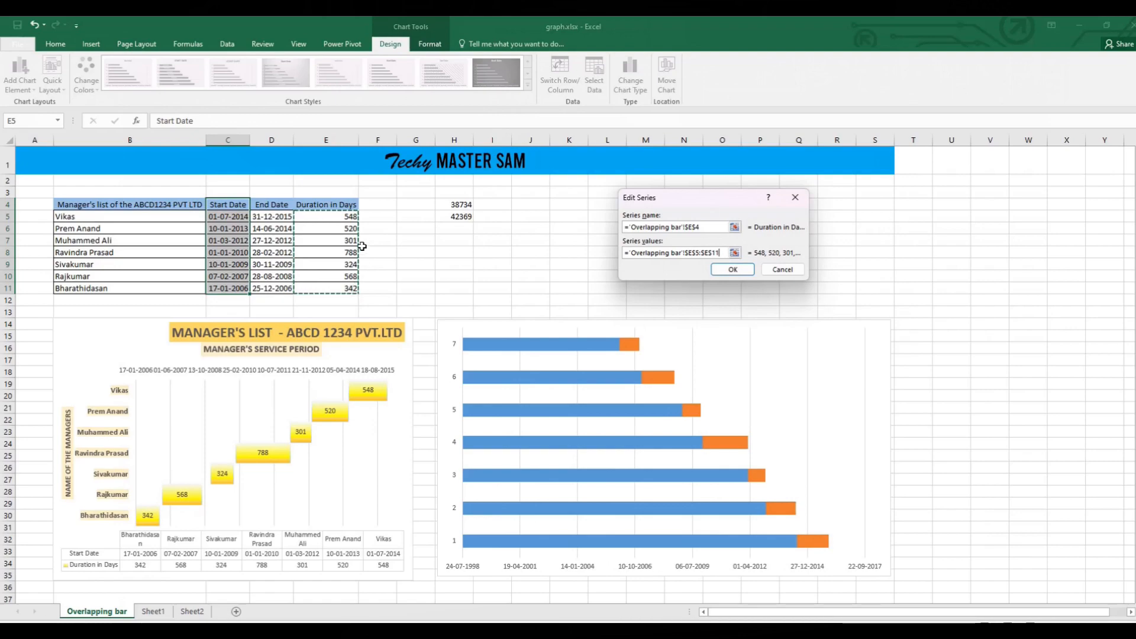
left_click(731, 270)
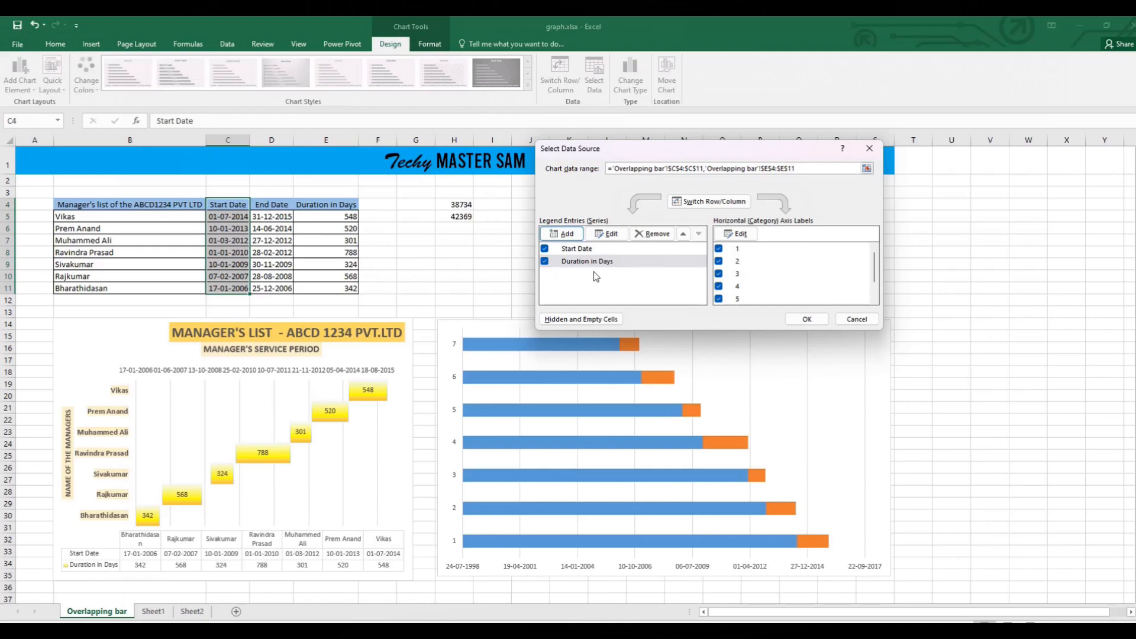
Set the chart's category axis labels to the manager names in B5:B11 and apply the data source changes.
left_click(736, 234)
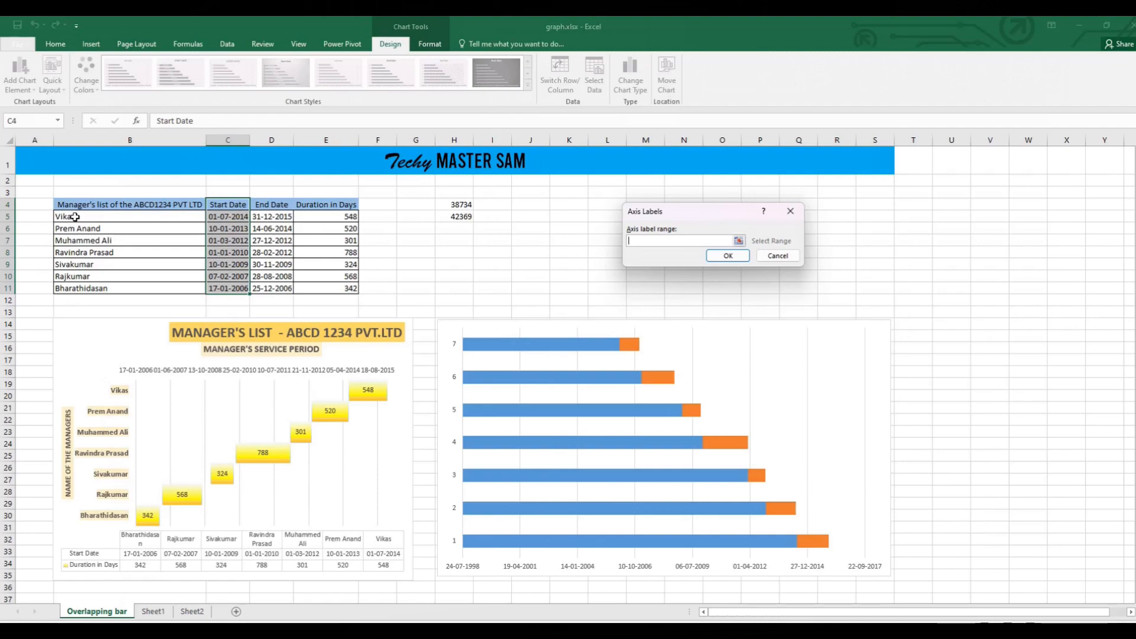
left_click_drag(81, 222, 83, 290)
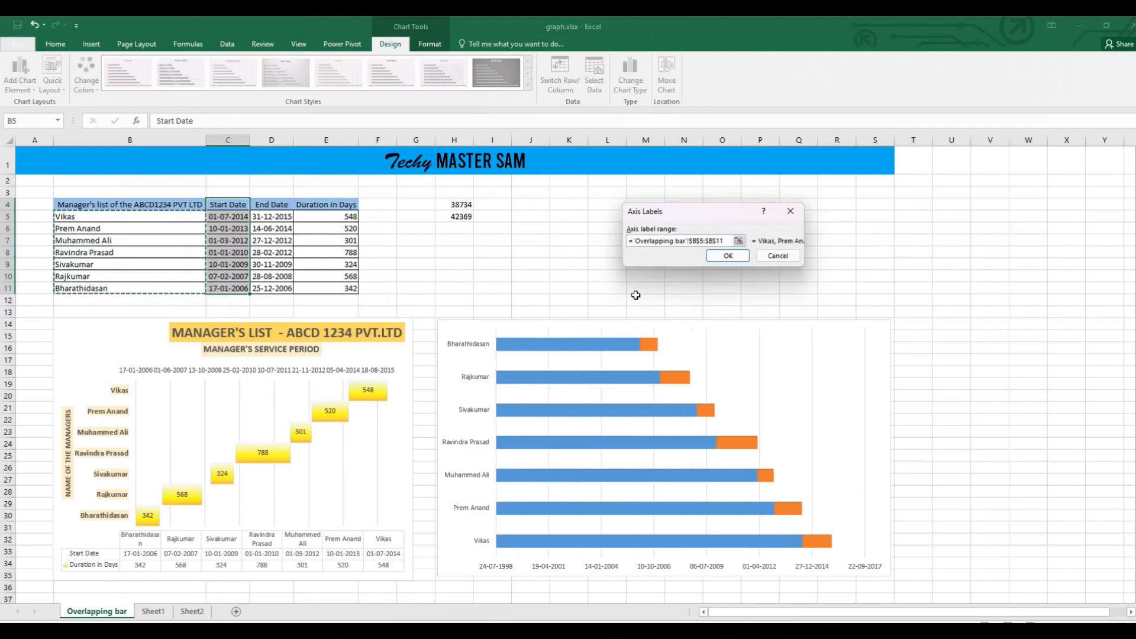
left_click(727, 255)
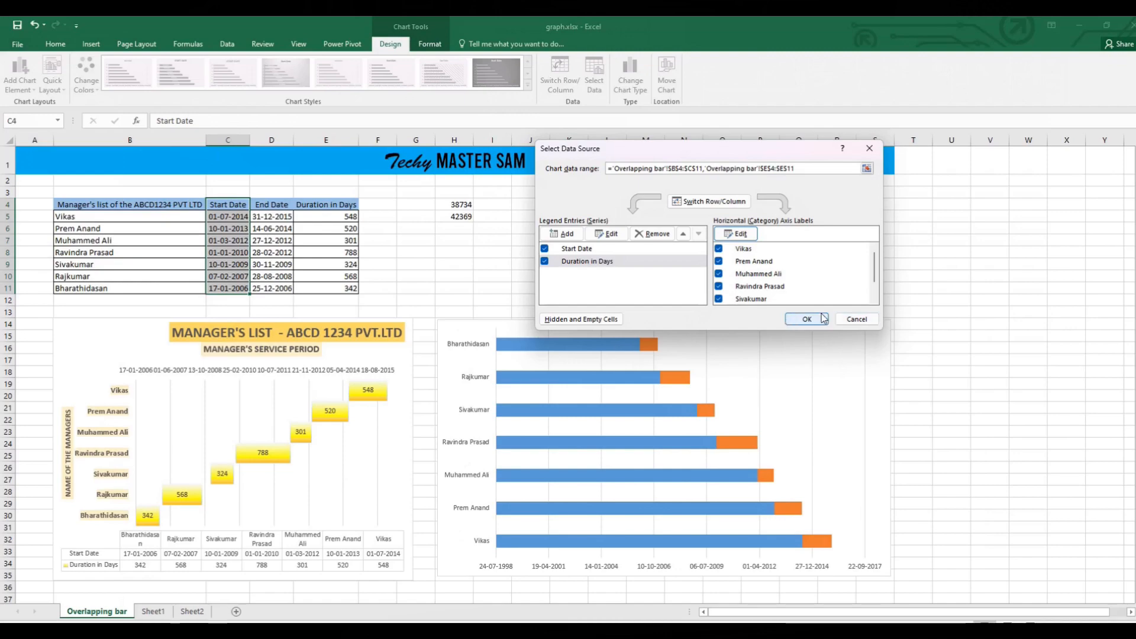
left_click(807, 319)
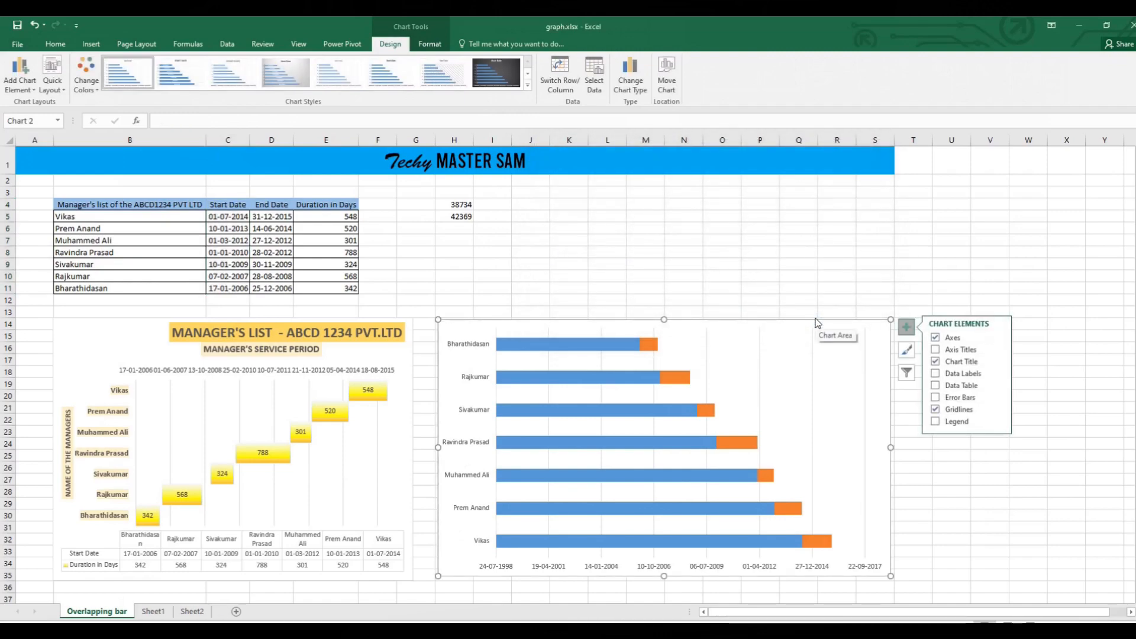
Reverse the order of the manager categories on the new chart's vertical axis.
left_click(474, 346)
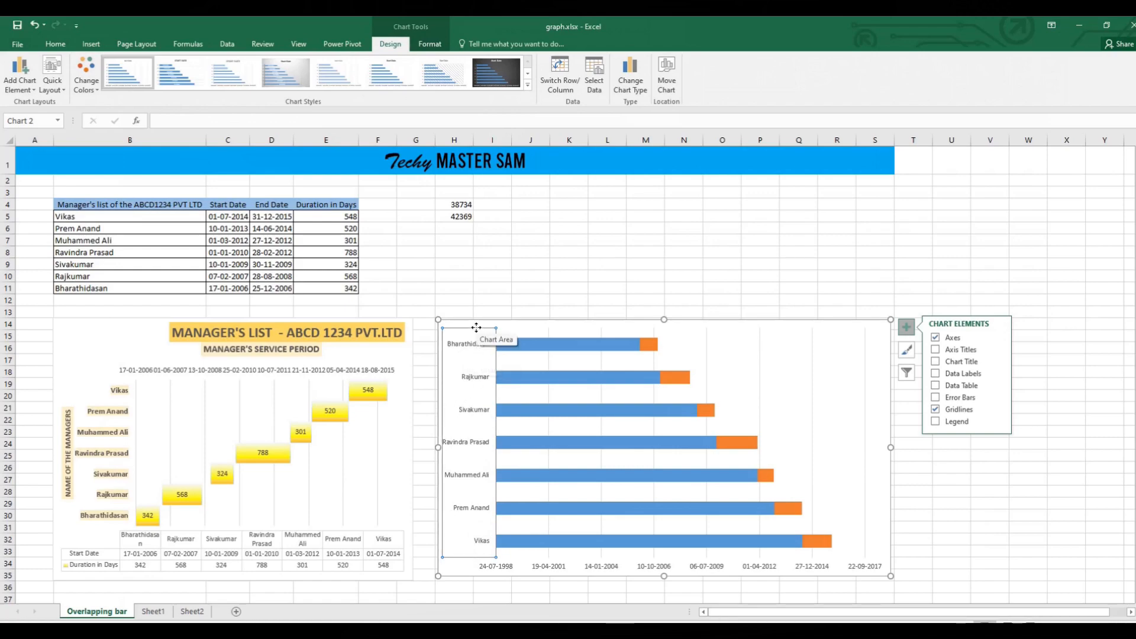
right_click(478, 329)
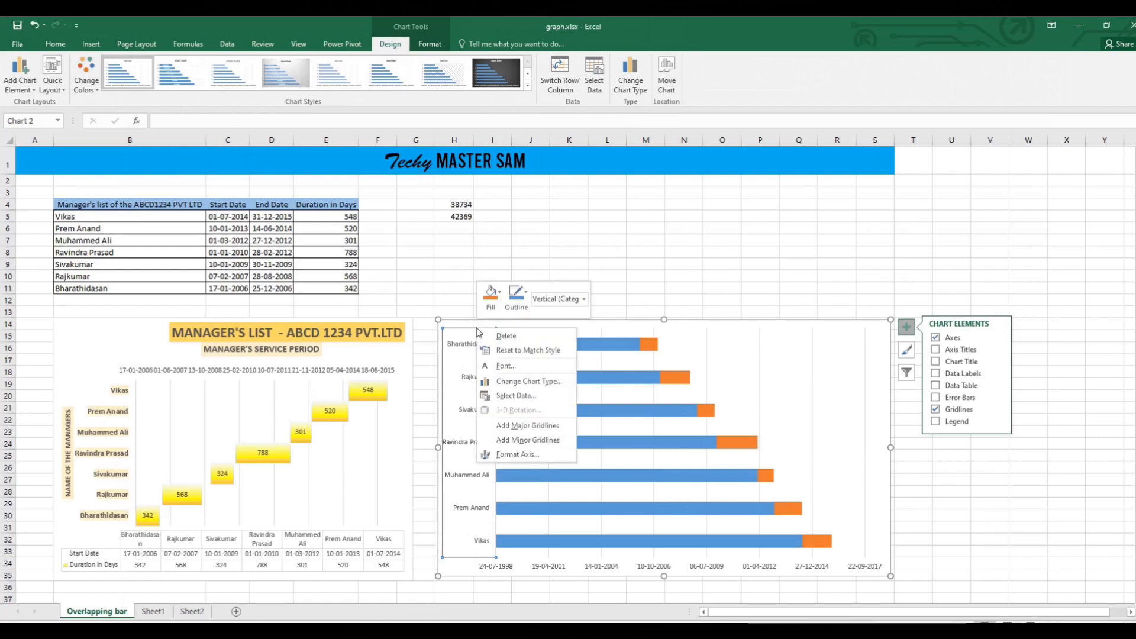
left_click(473, 327)
right_click(473, 327)
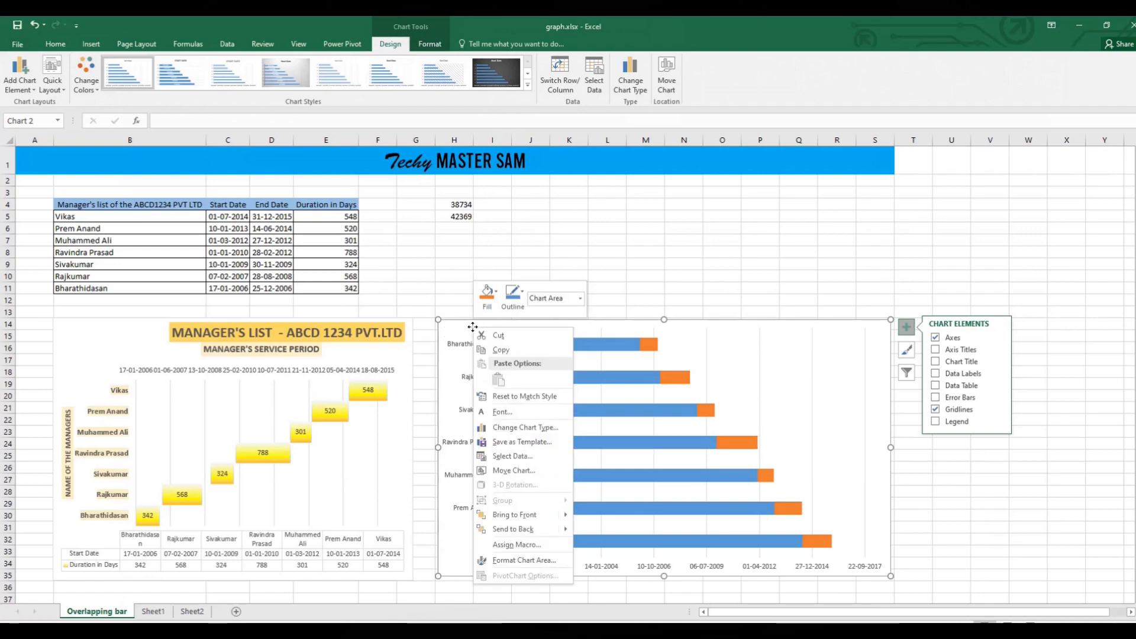
key("Escape")
left_click(456, 351)
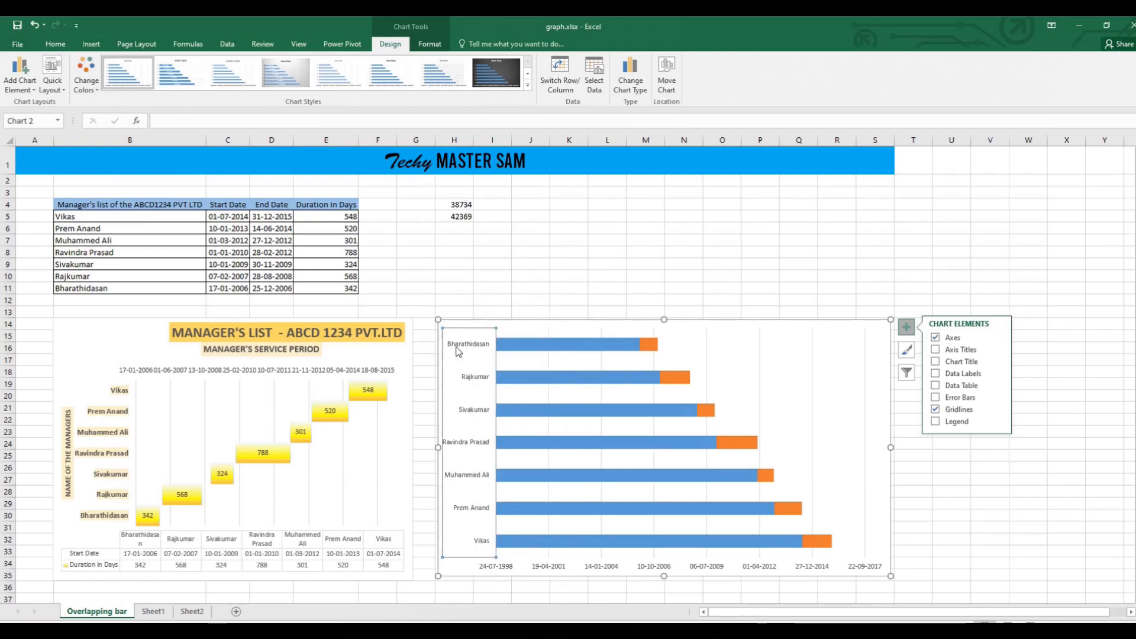
right_click(456, 350)
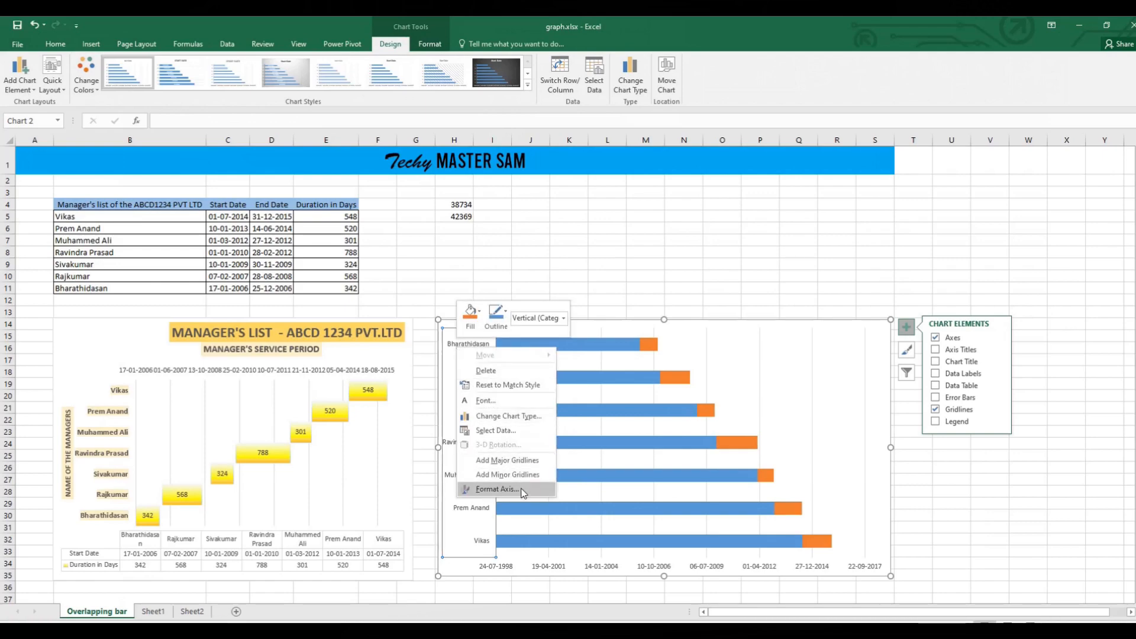
left_click(523, 489)
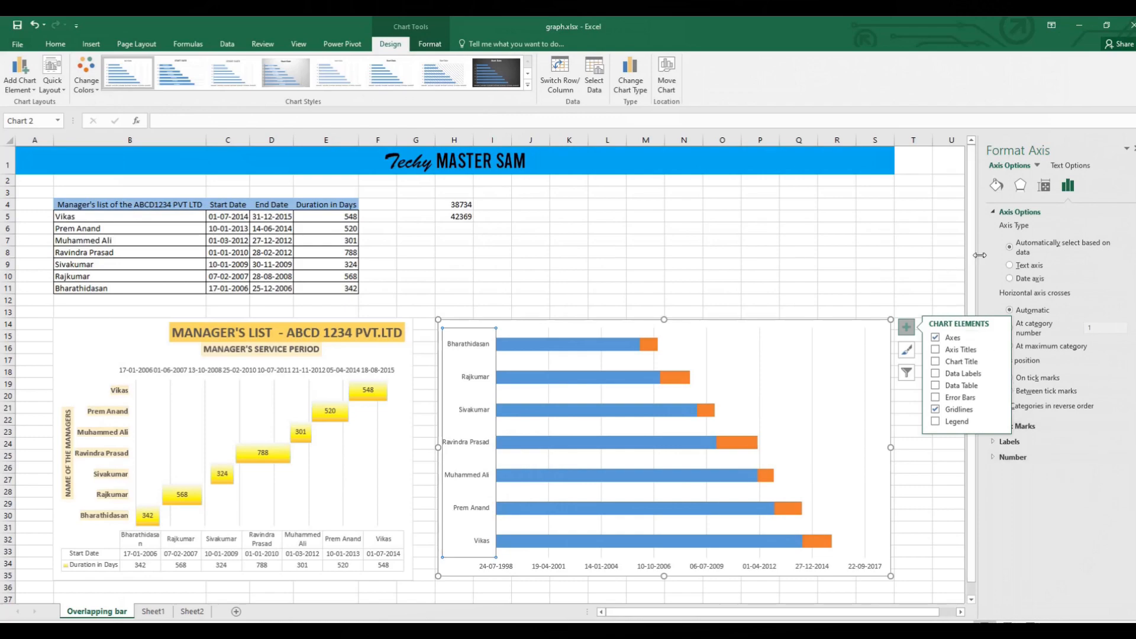
left_click(940, 301)
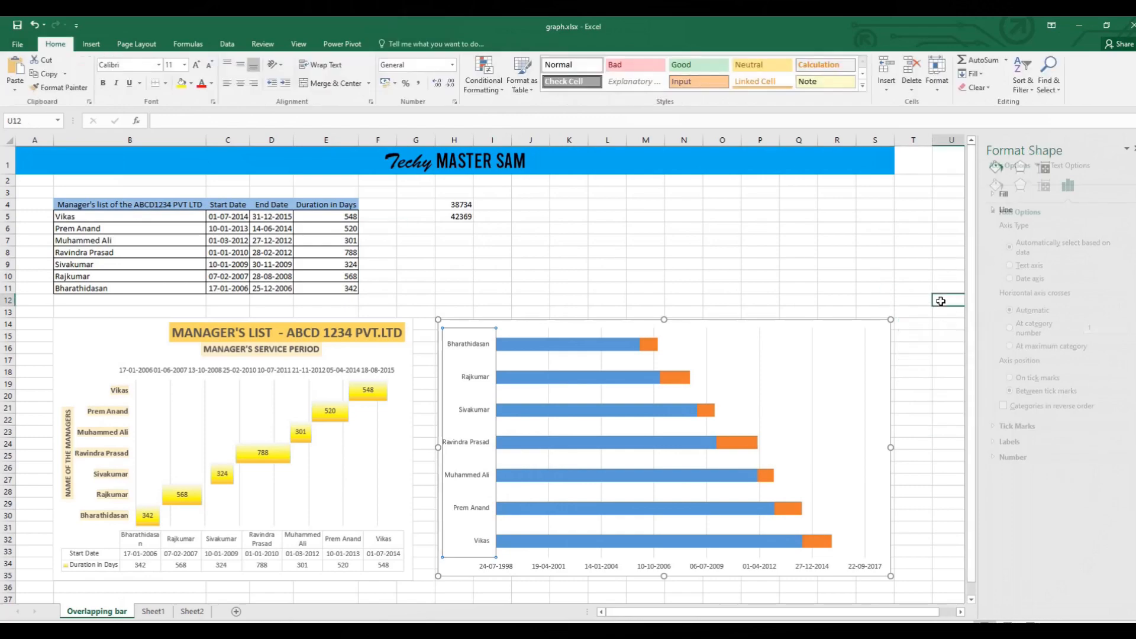
left_click(478, 347)
right_click(478, 347)
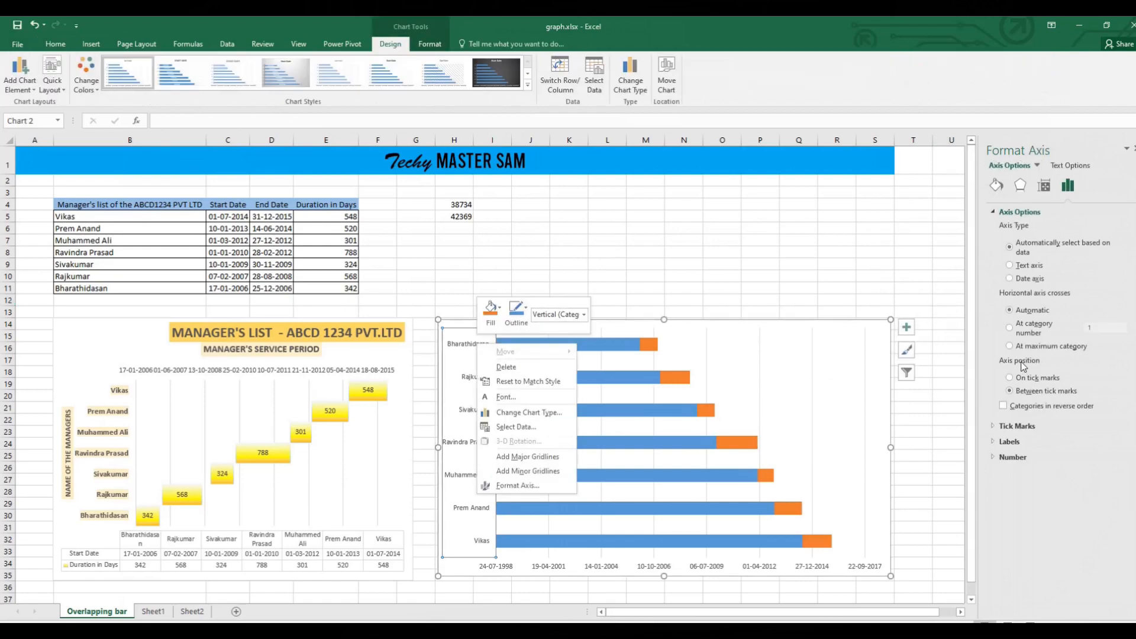
left_click(1003, 406)
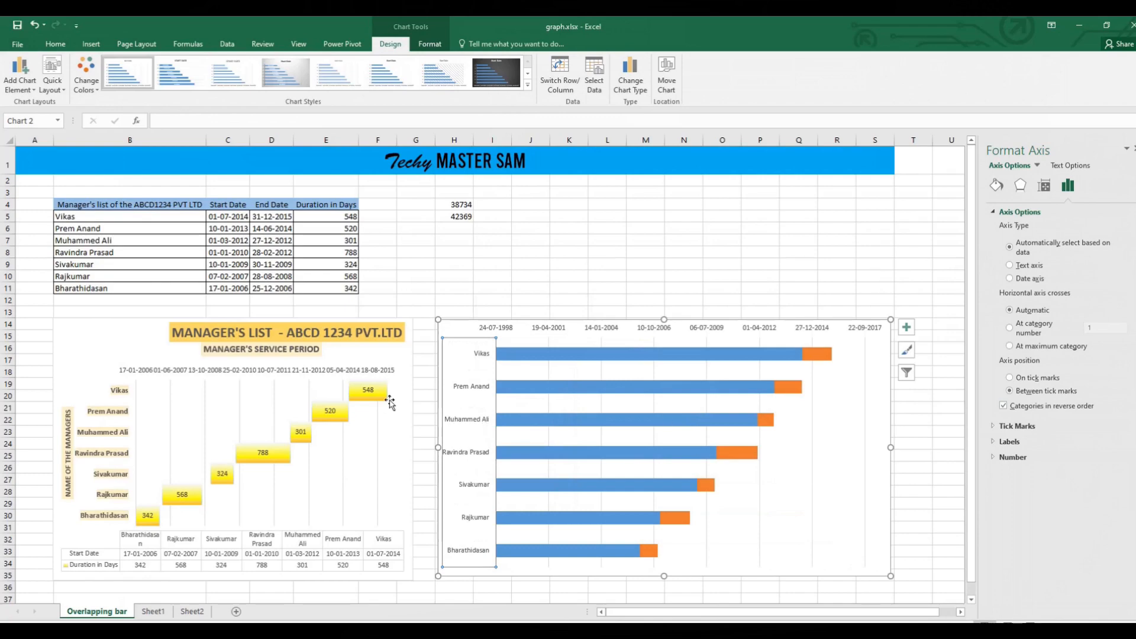
left_click_drag(105, 216, 104, 276)
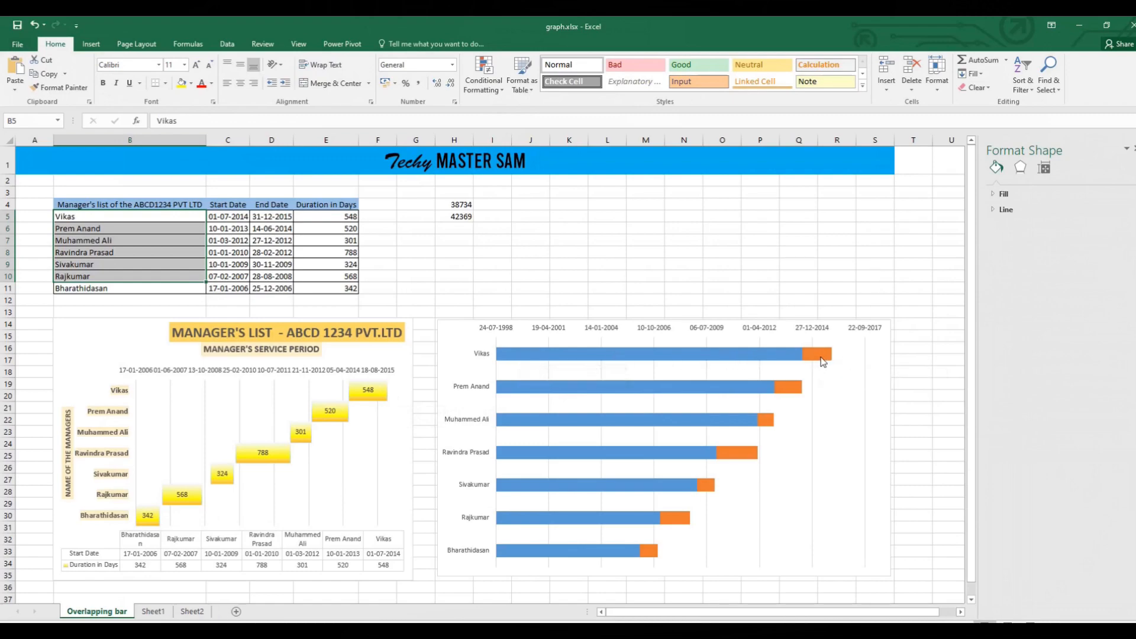
mouse_move(823, 362)
mouse_move(725, 359)
mouse_move(648, 557)
mouse_move(679, 521)
mouse_move(715, 491)
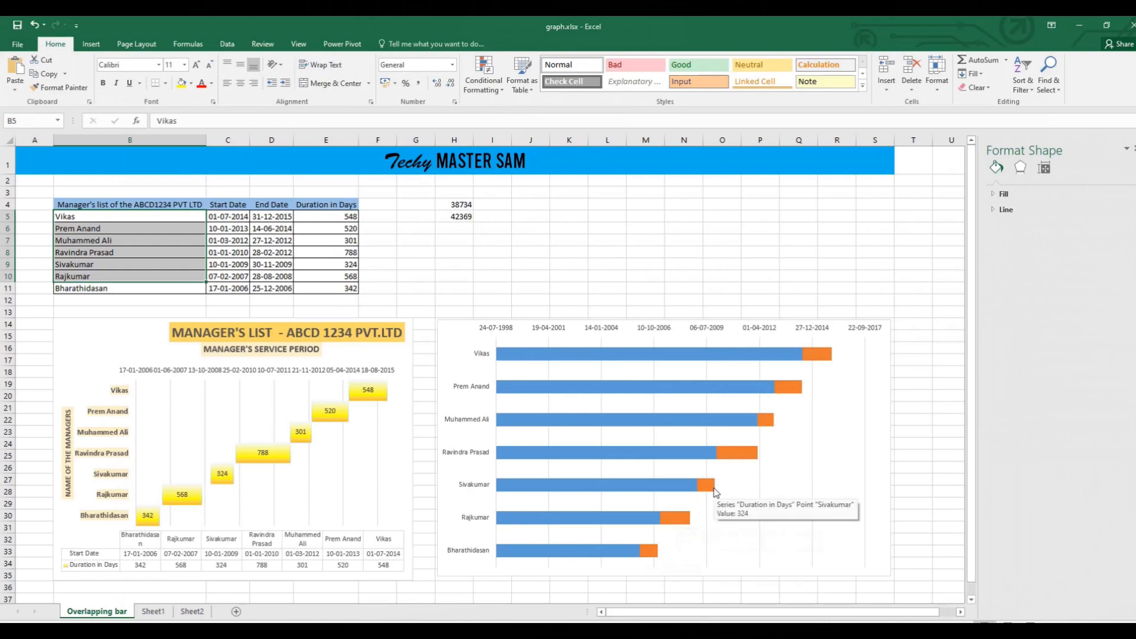
Hide the Start Date series in the new chart by setting it to No fill and its border to No line.
left_click(718, 356)
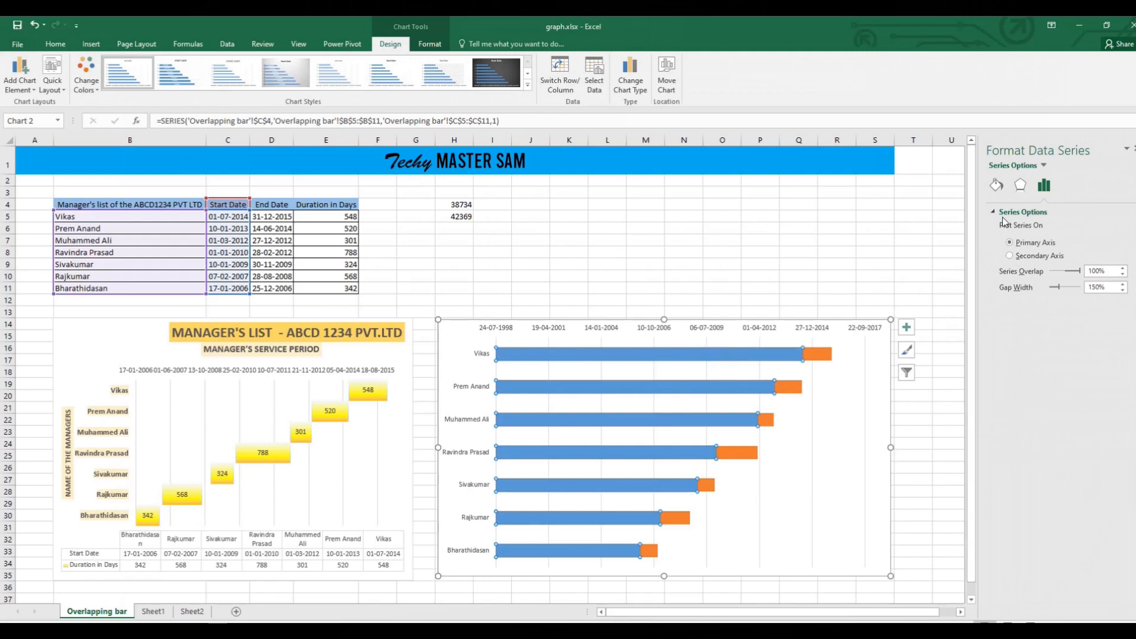
left_click(997, 187)
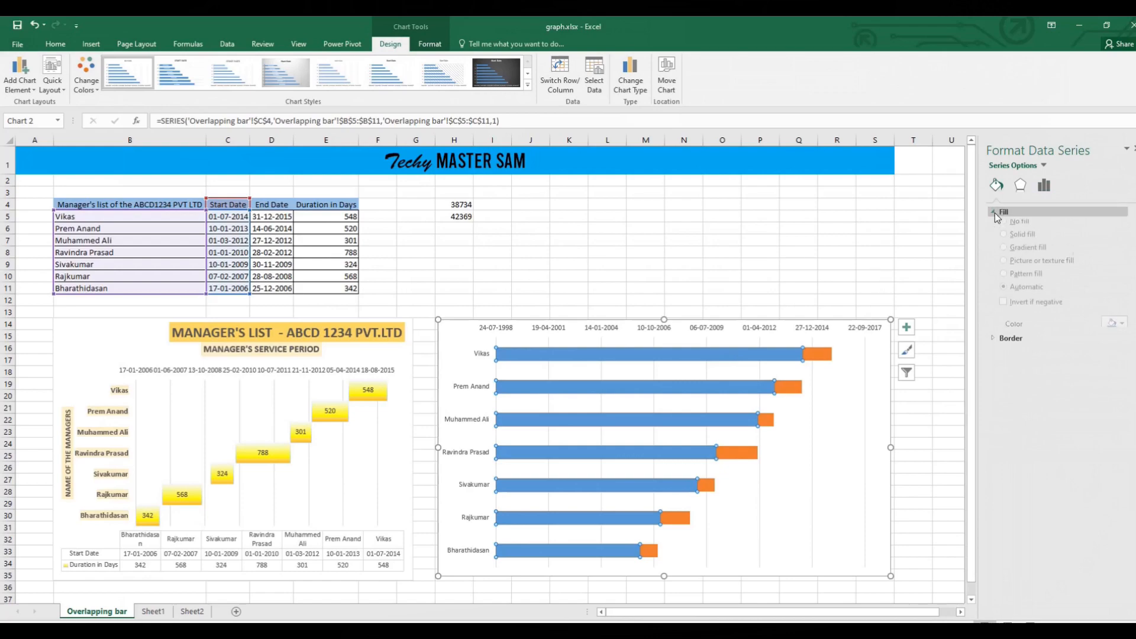
left_click(1006, 229)
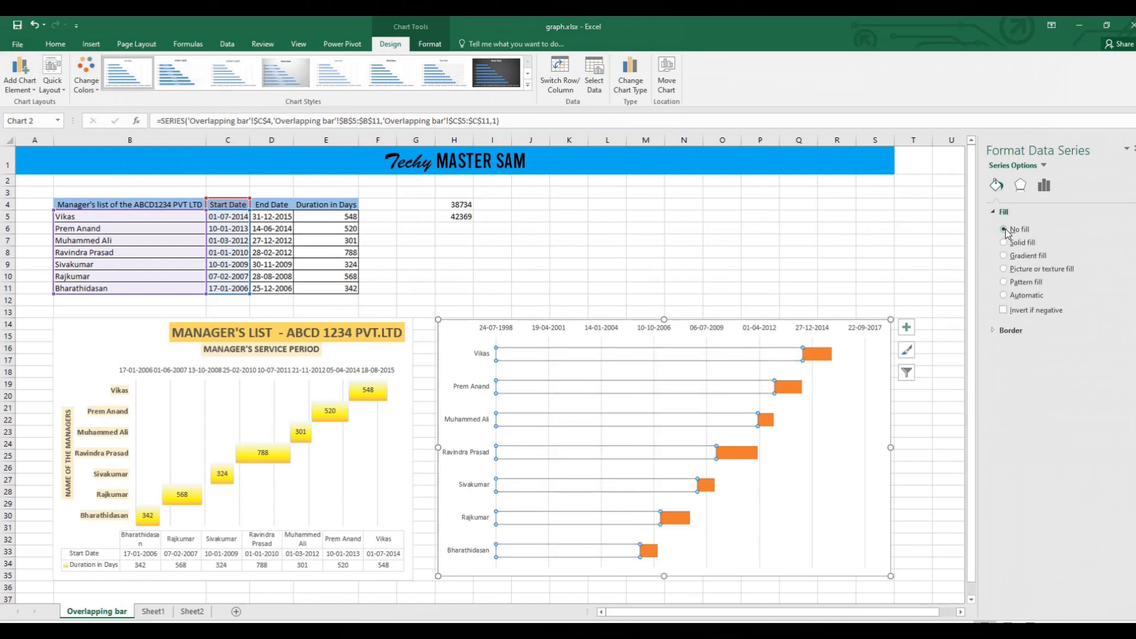
left_click(996, 330)
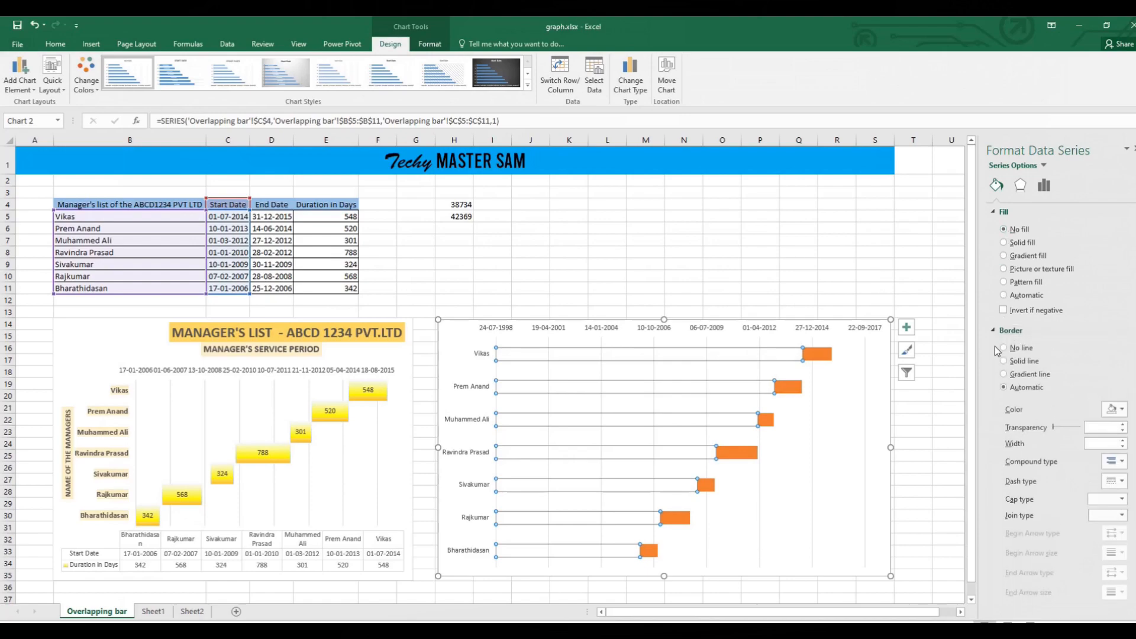
left_click(1006, 347)
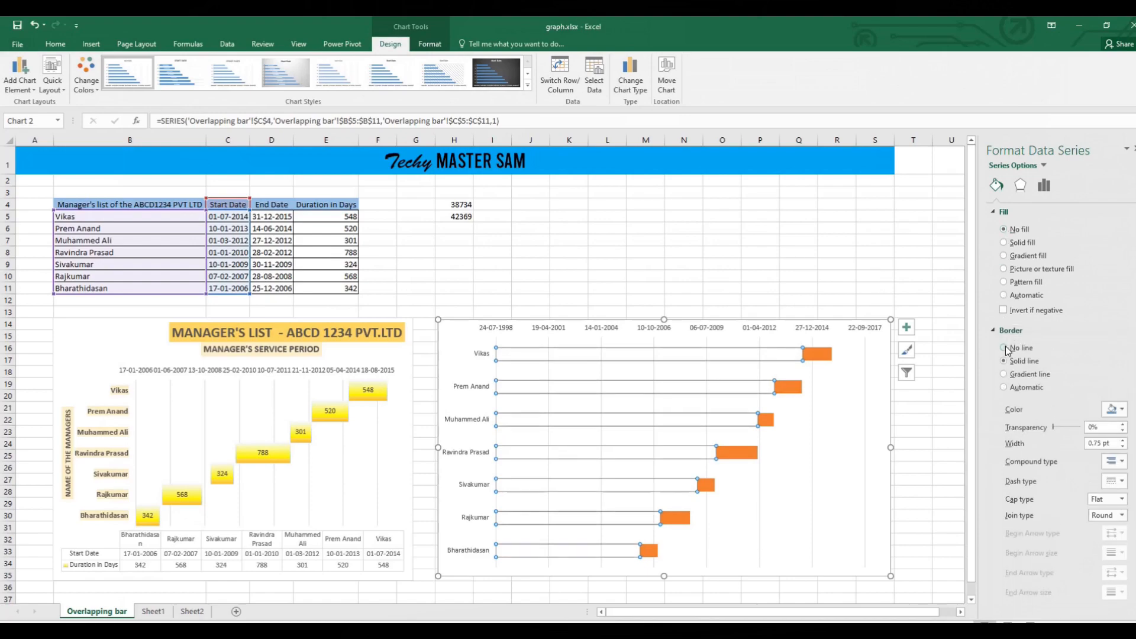
left_click(842, 290)
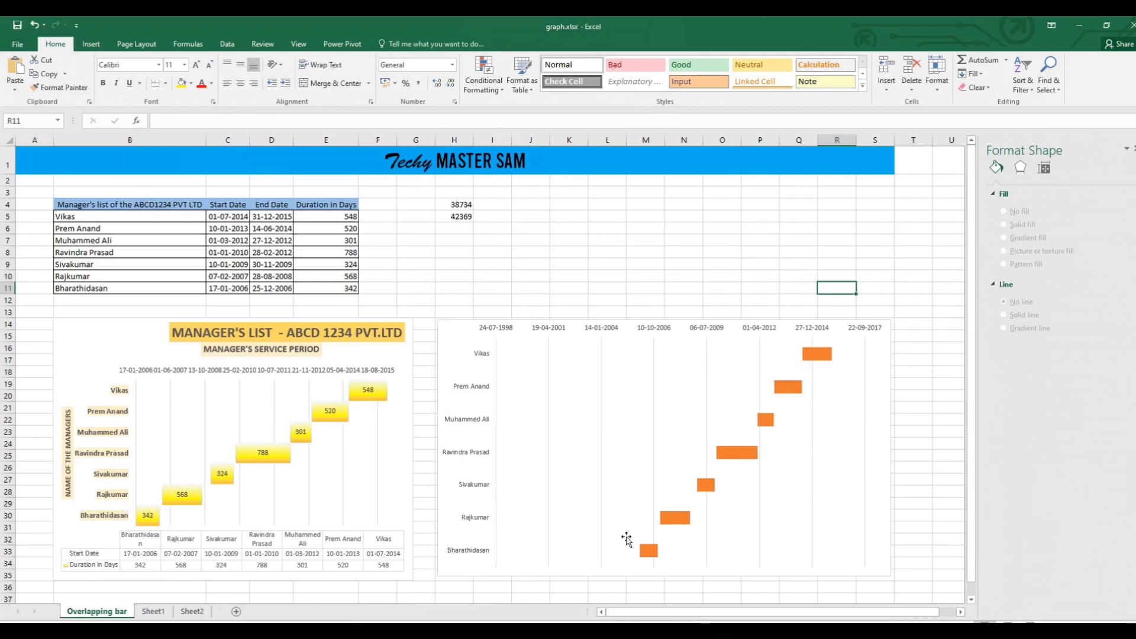
Set the gap width of the Duration in Days series to 0%.
left_click(810, 355)
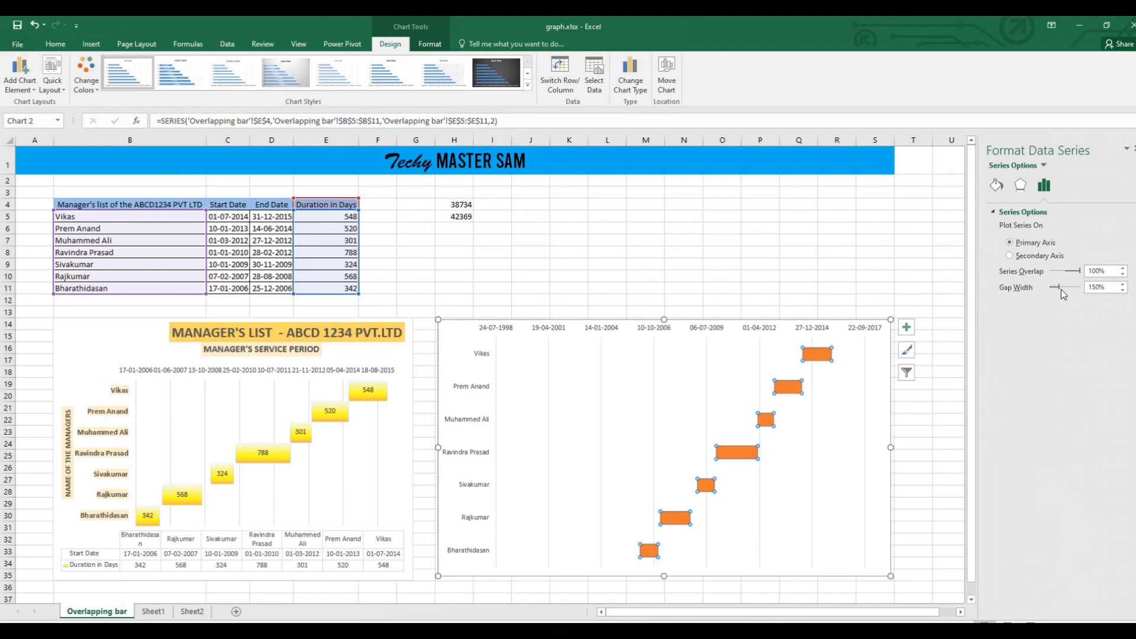
left_click(1109, 287)
left_click_drag(1060, 290, 1050, 291)
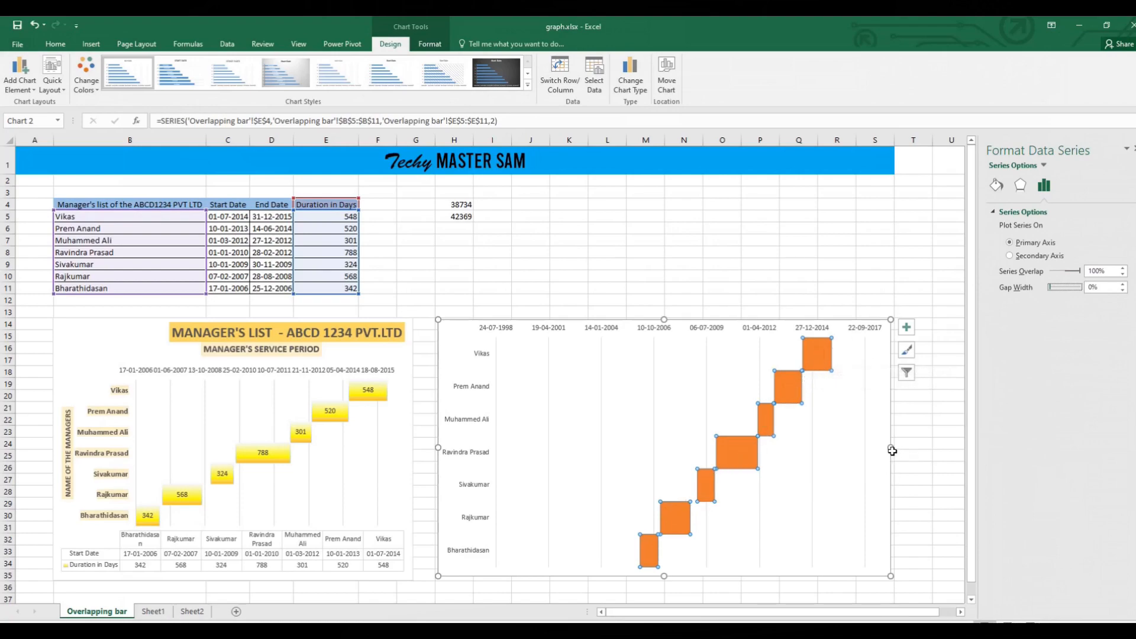
Resize the new chart so it spans from about the middle of column G to the start of column T.
left_click_drag(891, 448, 943, 447)
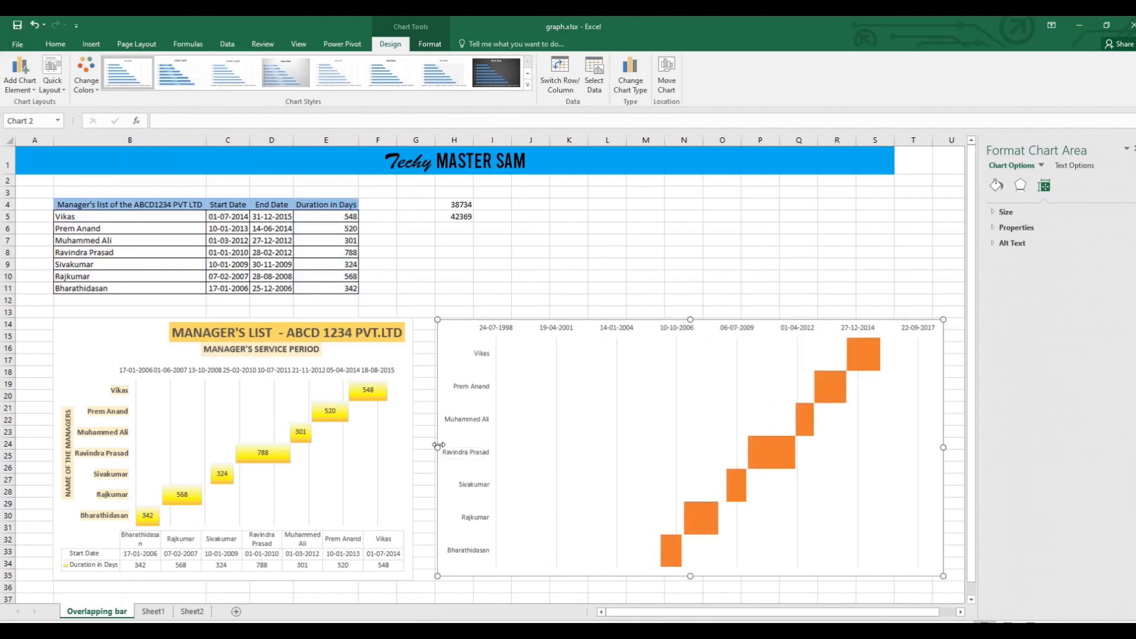
left_click_drag(437, 447, 417, 447)
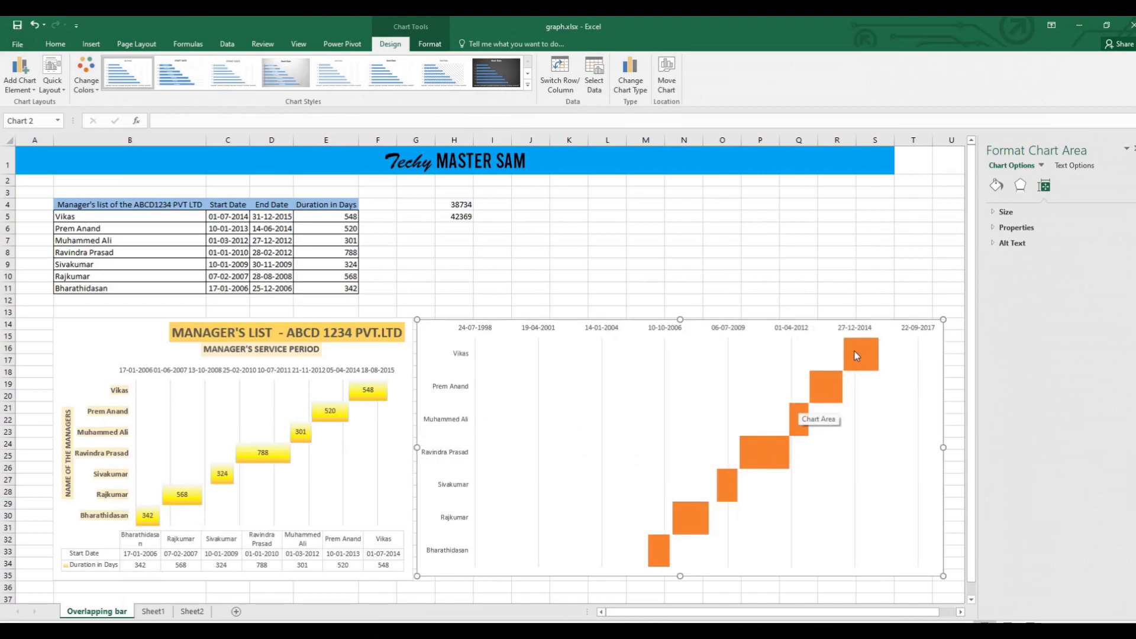
mouse_move(854, 354)
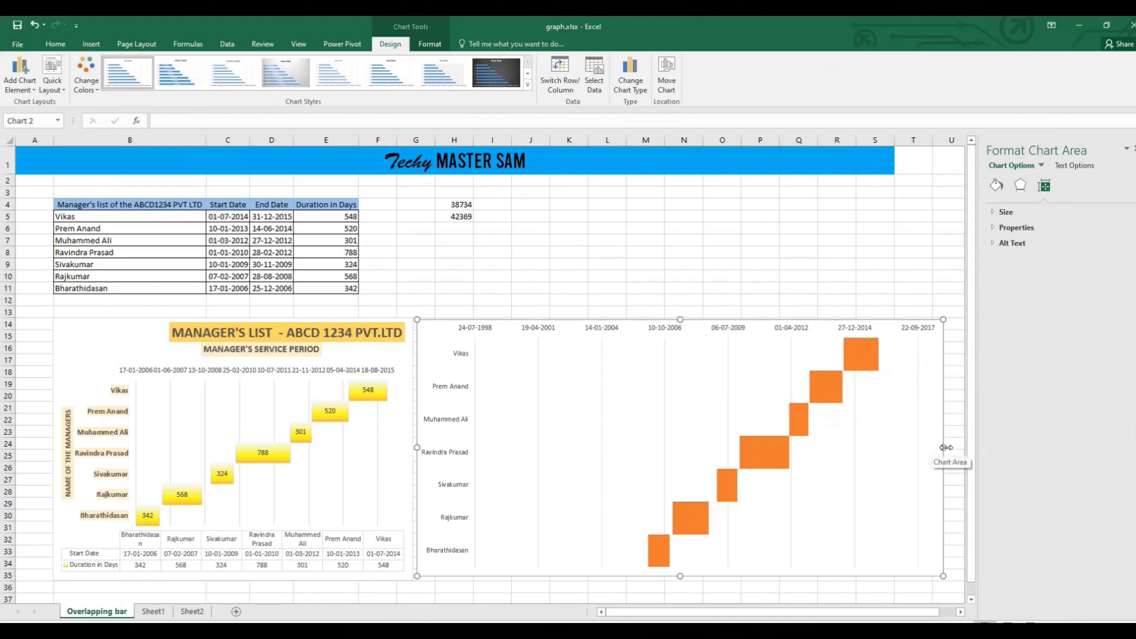
left_click_drag(943, 447, 899, 447)
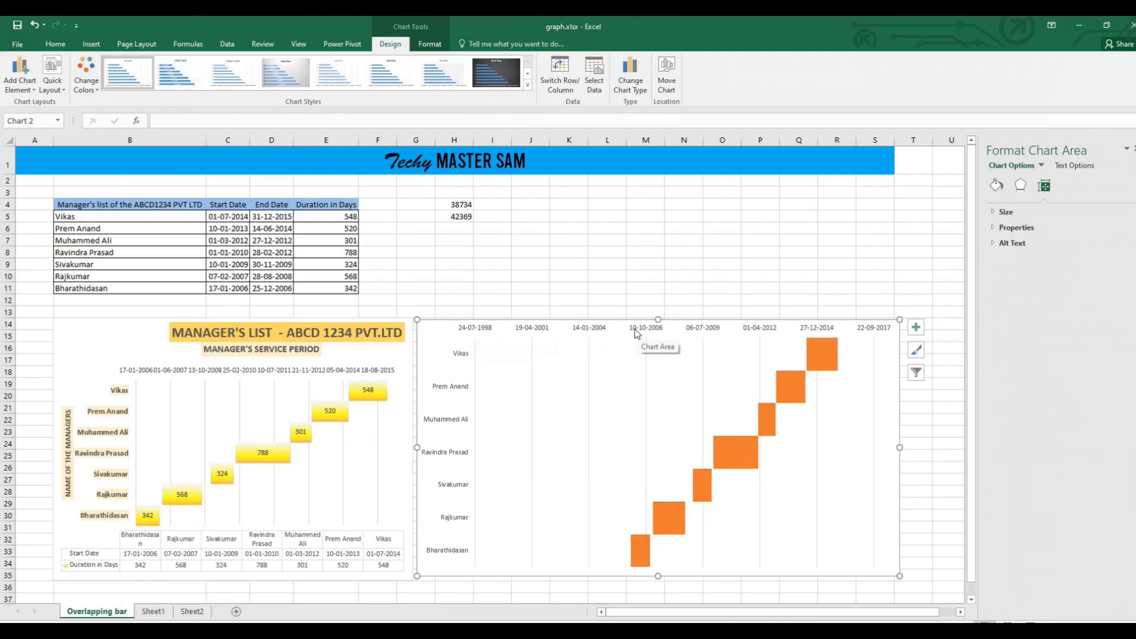
Open the horizontal date axis options to view its bounds, and compare them with the reference numbers in H4:H5.
mouse_move(634, 544)
left_click(821, 332)
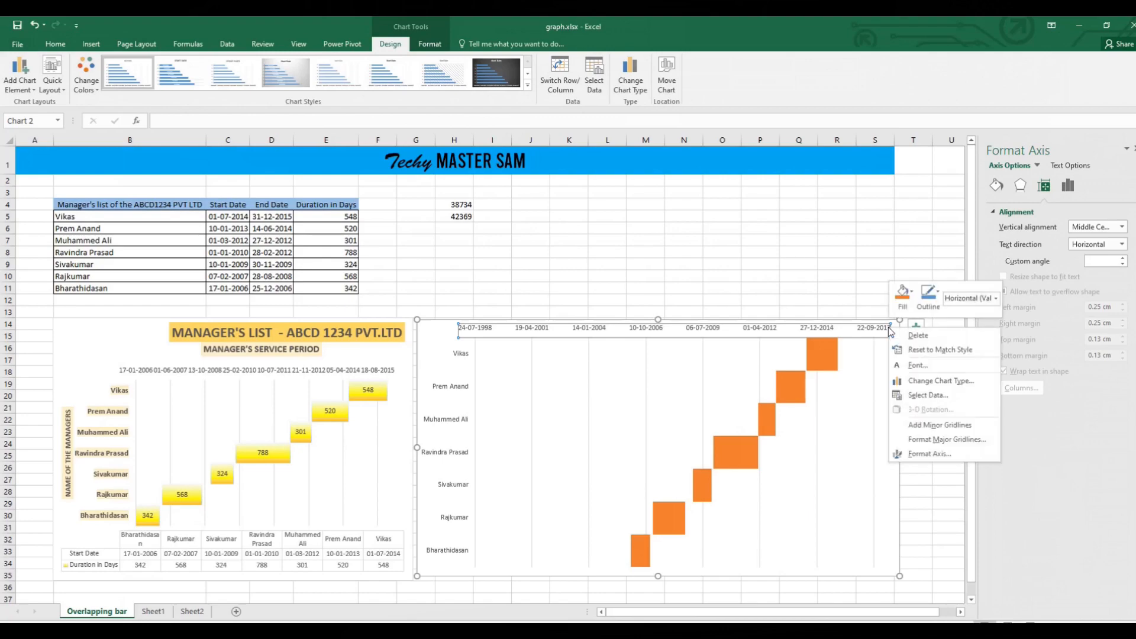
left_click(926, 451)
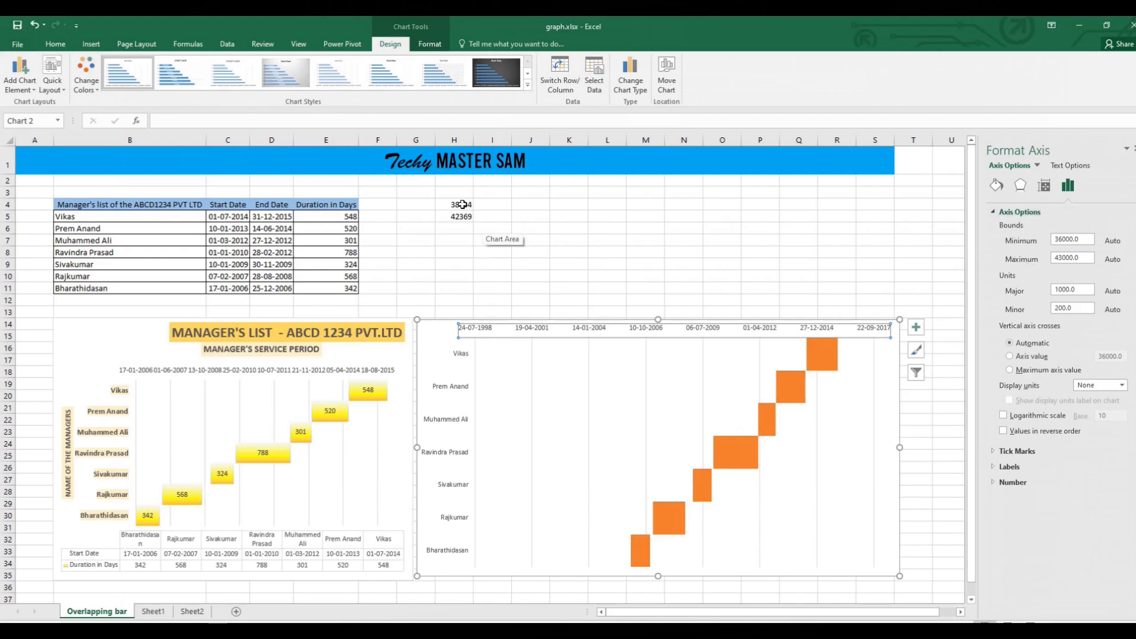
left_click_drag(462, 204, 451, 216)
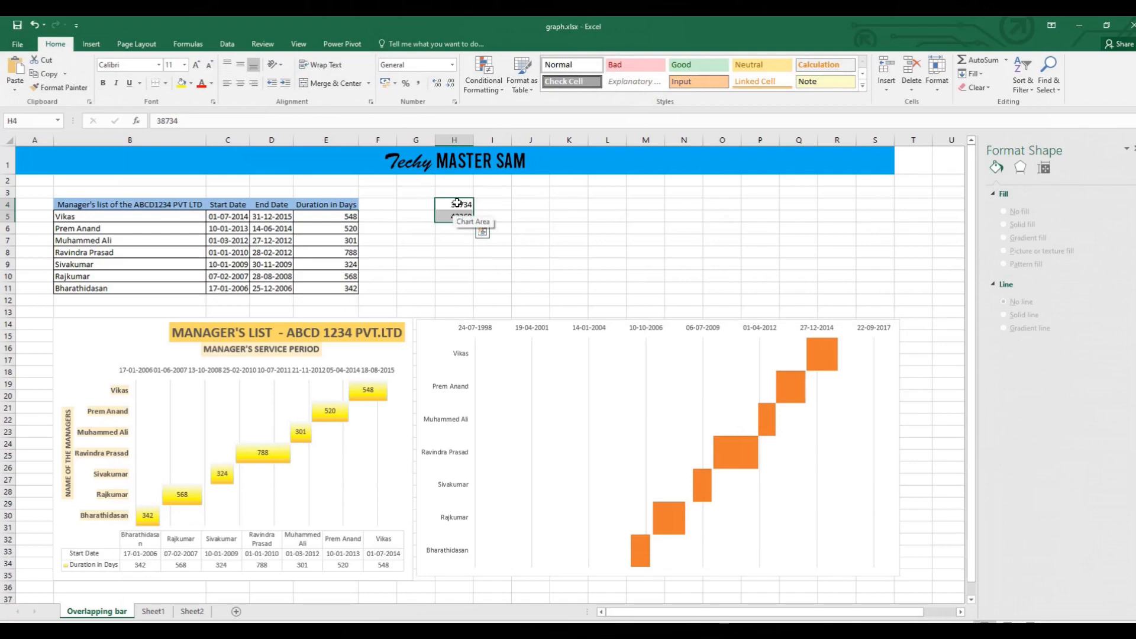
left_click(457, 202)
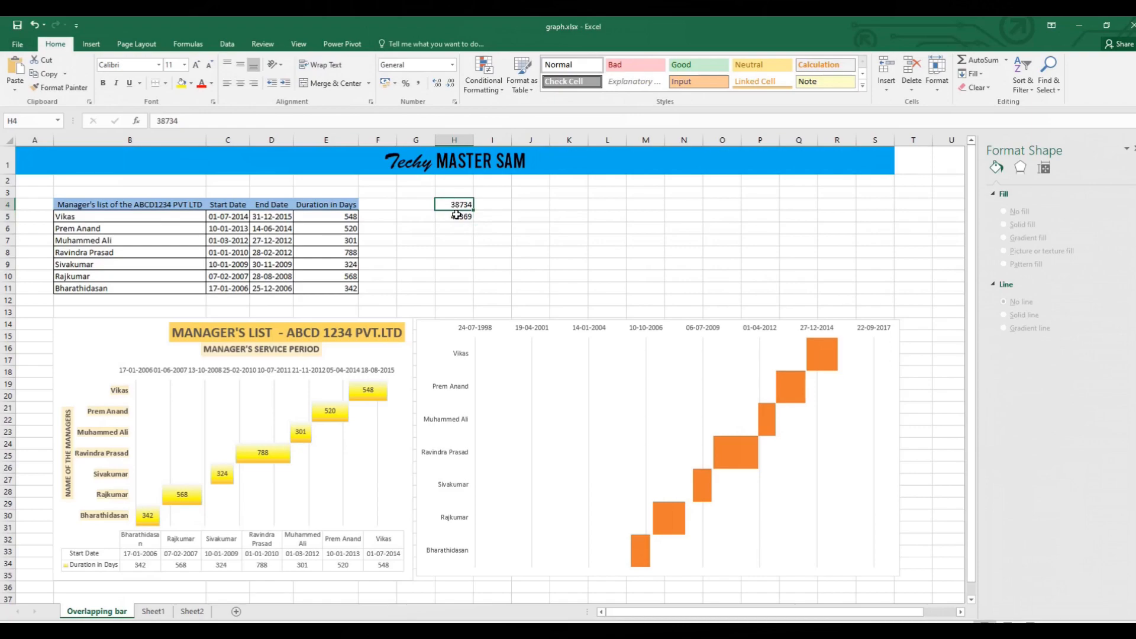
left_click(459, 216)
left_click(460, 207)
mouse_move(819, 348)
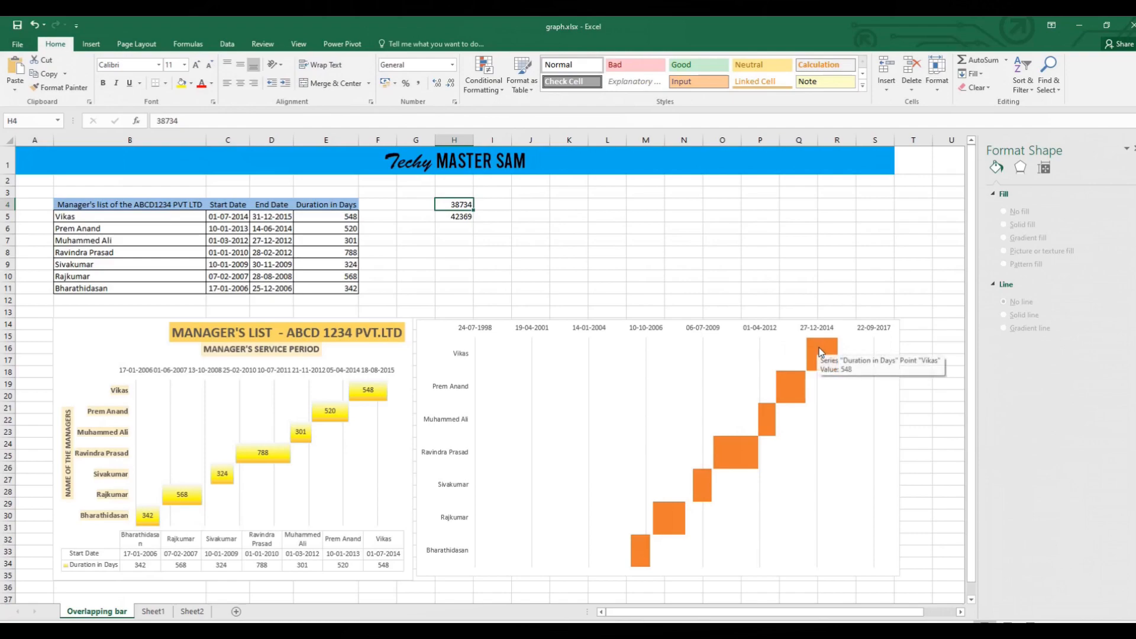
left_click(888, 330)
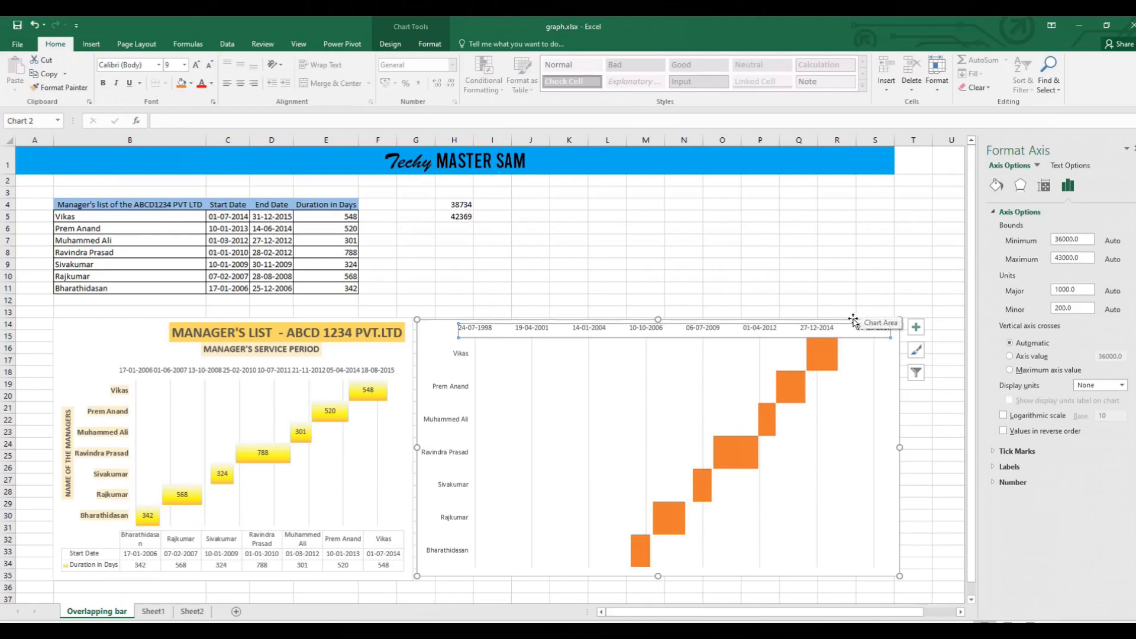
left_click(468, 205)
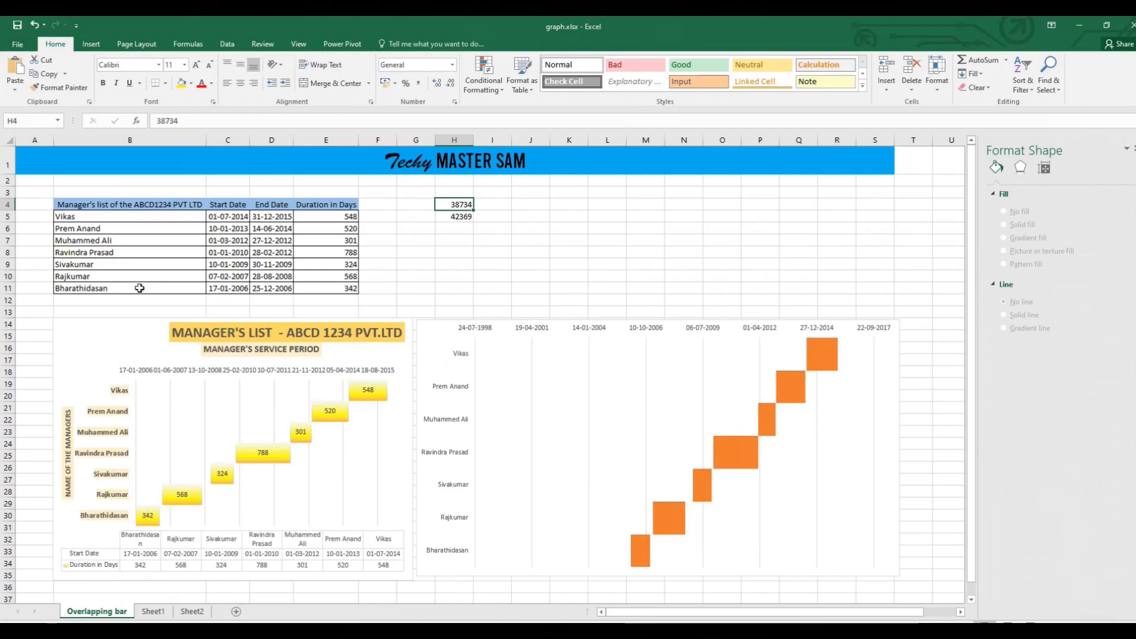
Preview the earliest start date in C11 in General format to read its serial number, without applying the format.
left_click(230, 289)
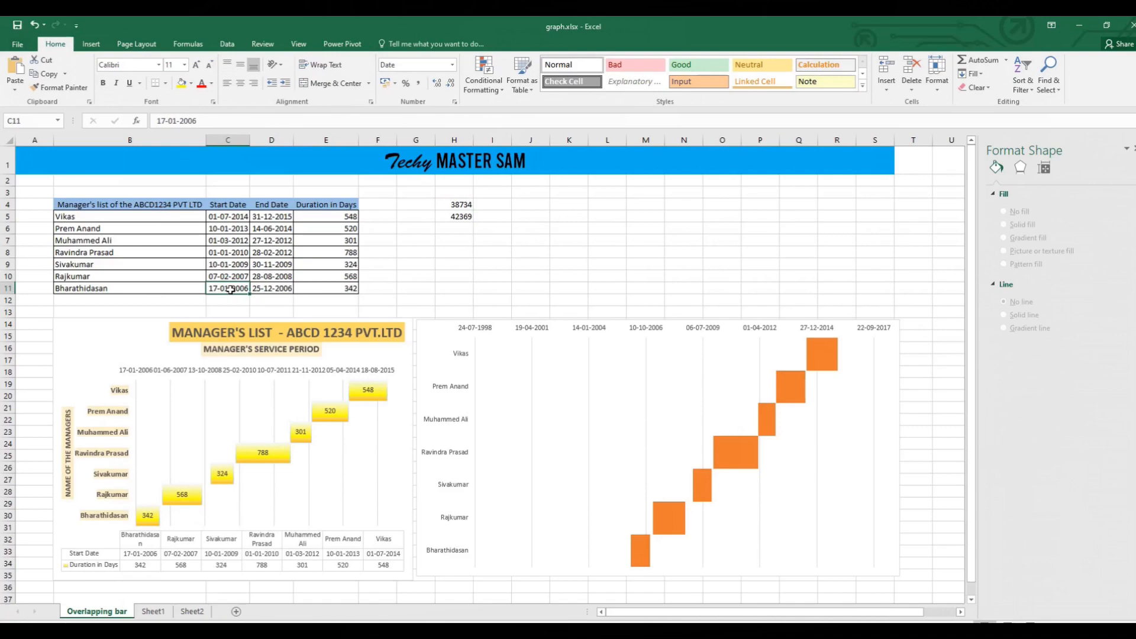
right_click(230, 290)
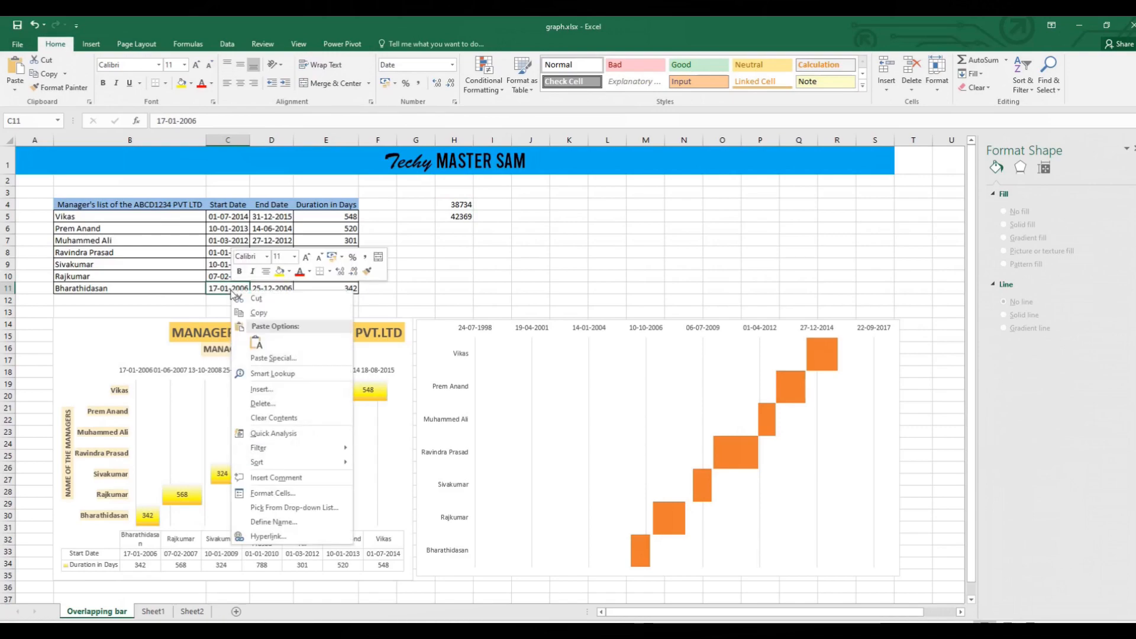
left_click(295, 494)
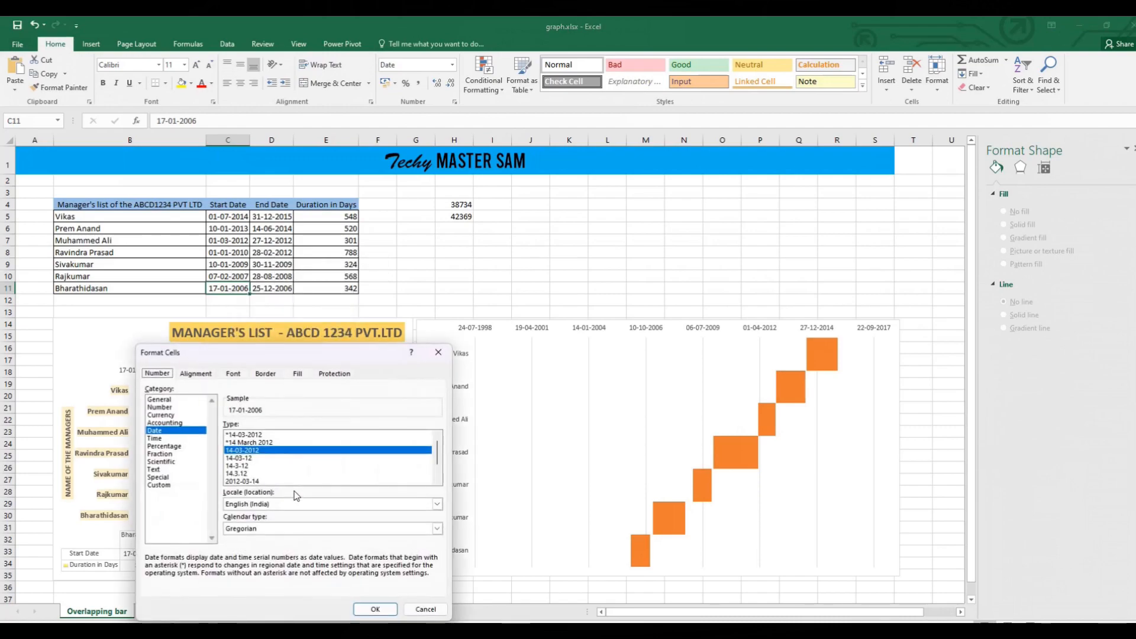
left_click(191, 401)
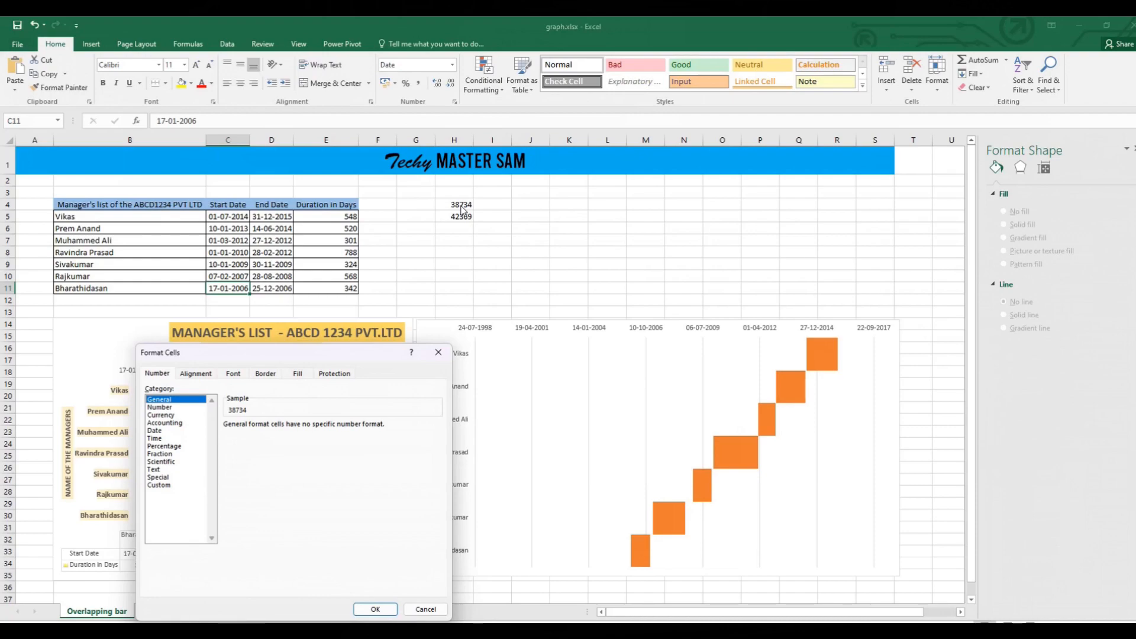
left_click(426, 608)
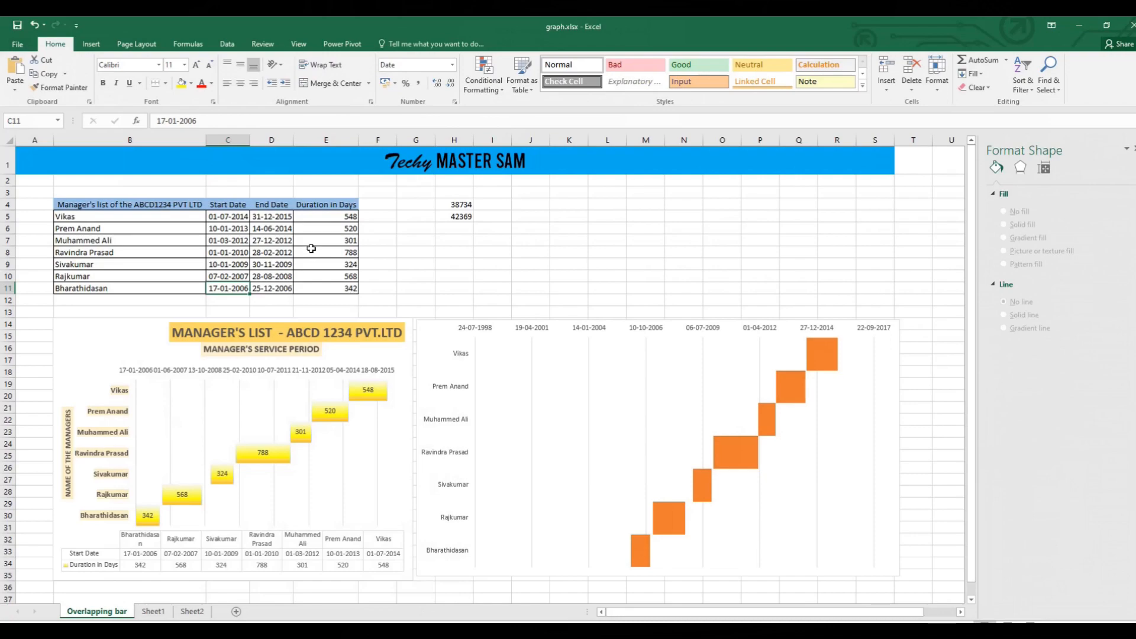
Preview the latest end date in D5 in General format to read its serial number, without applying the format.
left_click(283, 217)
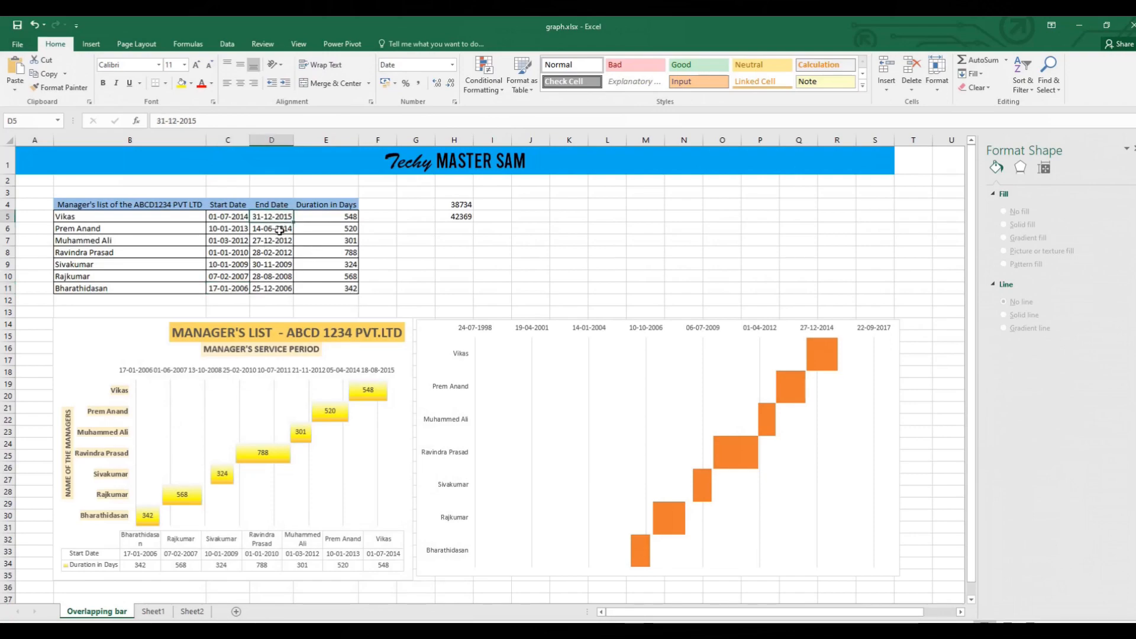
right_click(283, 217)
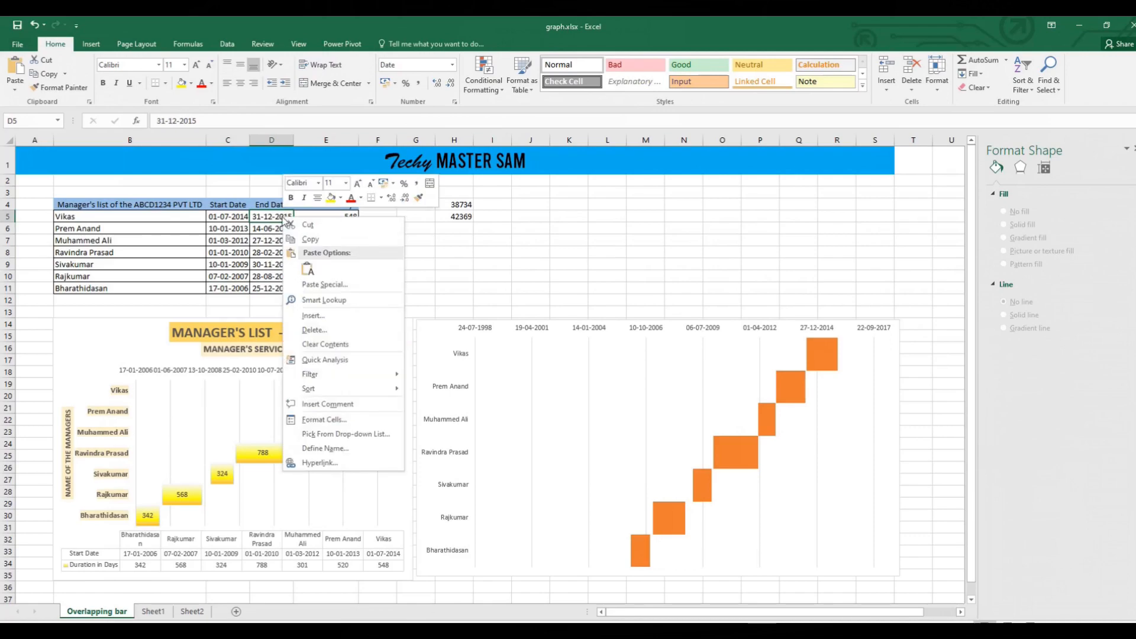
left_click(356, 417)
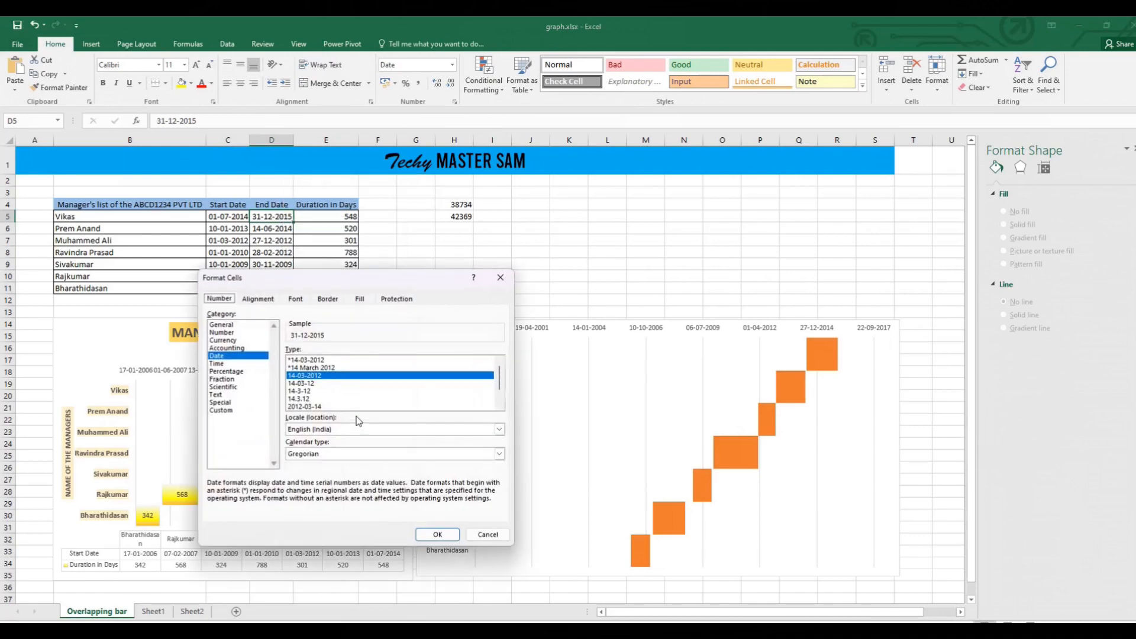
left_click(253, 326)
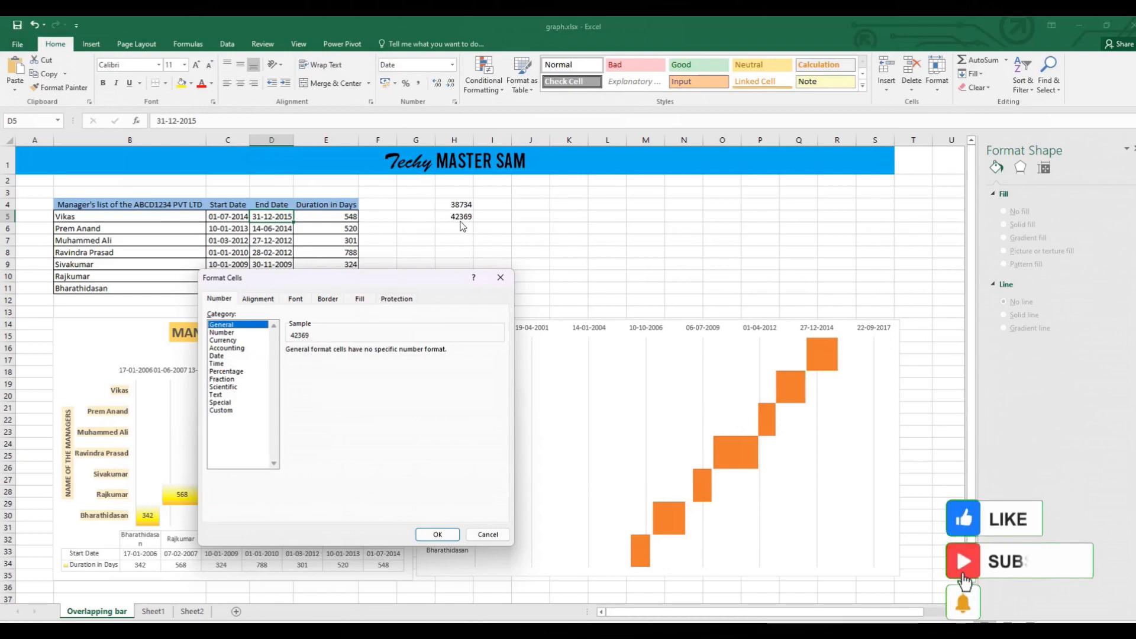
left_click(500, 277)
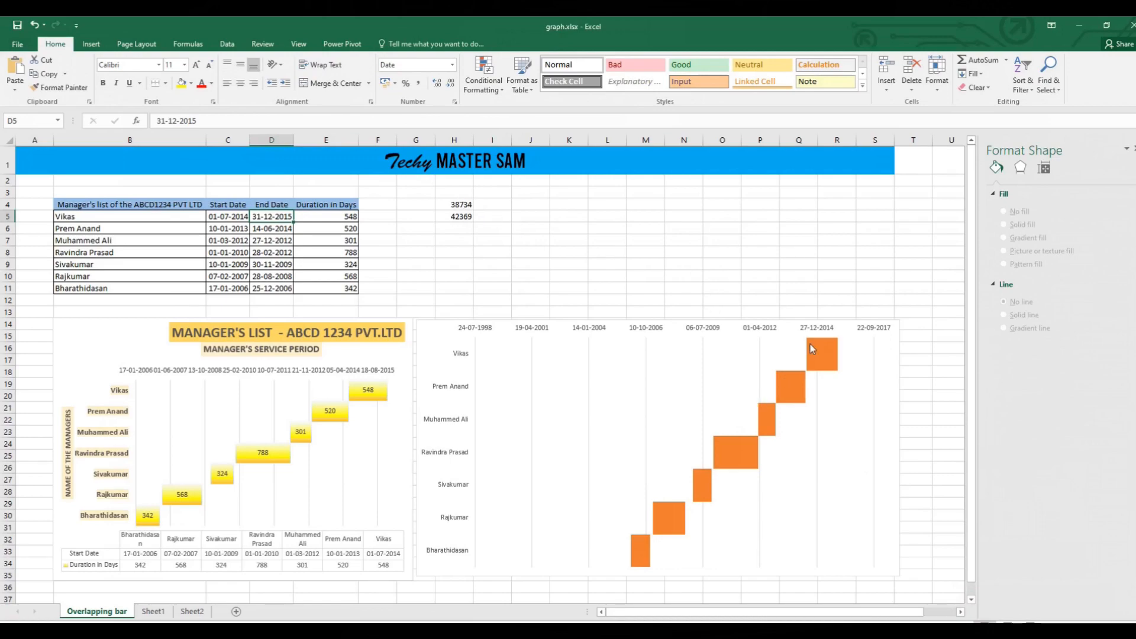
Copy the start serial number 38734 from H4 into the minimum bound of the new chart's date axis.
left_click(886, 329)
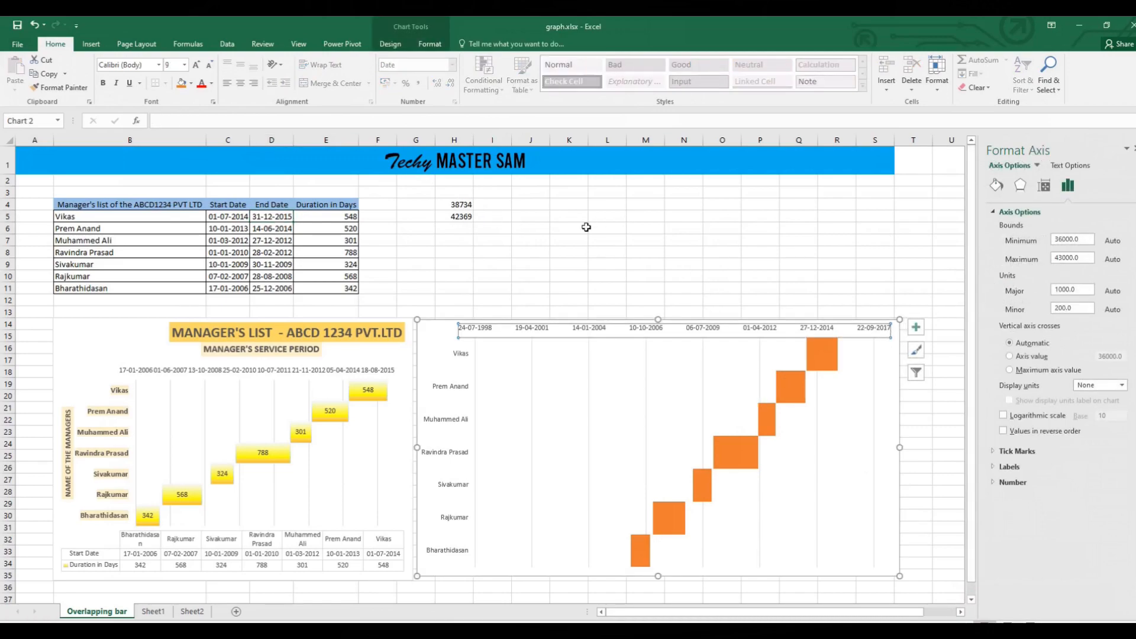
left_click(465, 206)
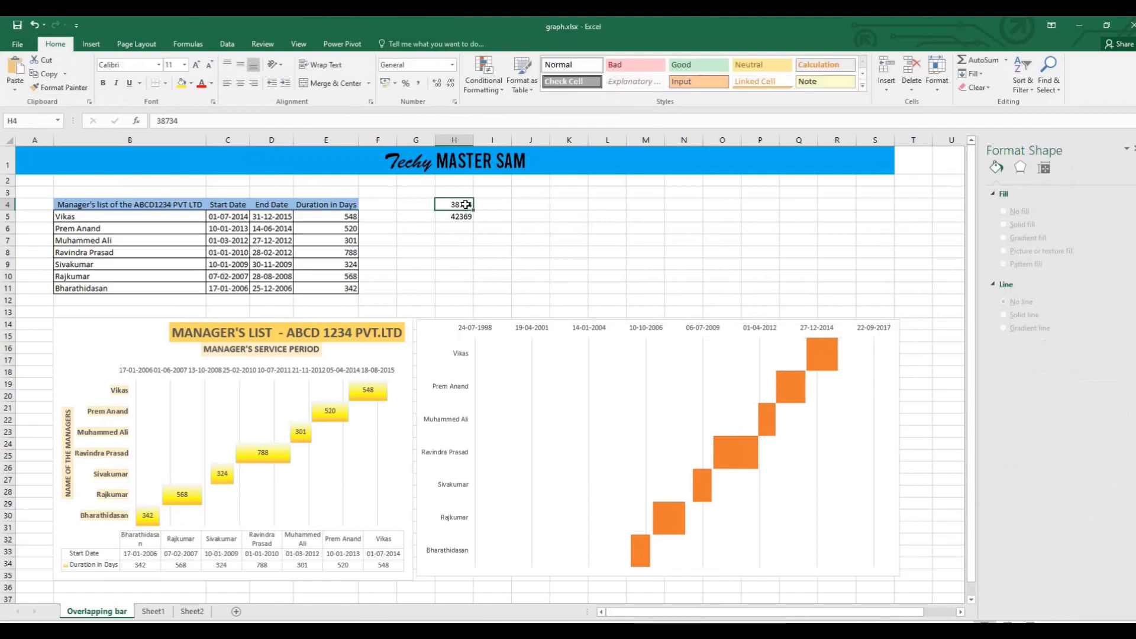
right_click(466, 206)
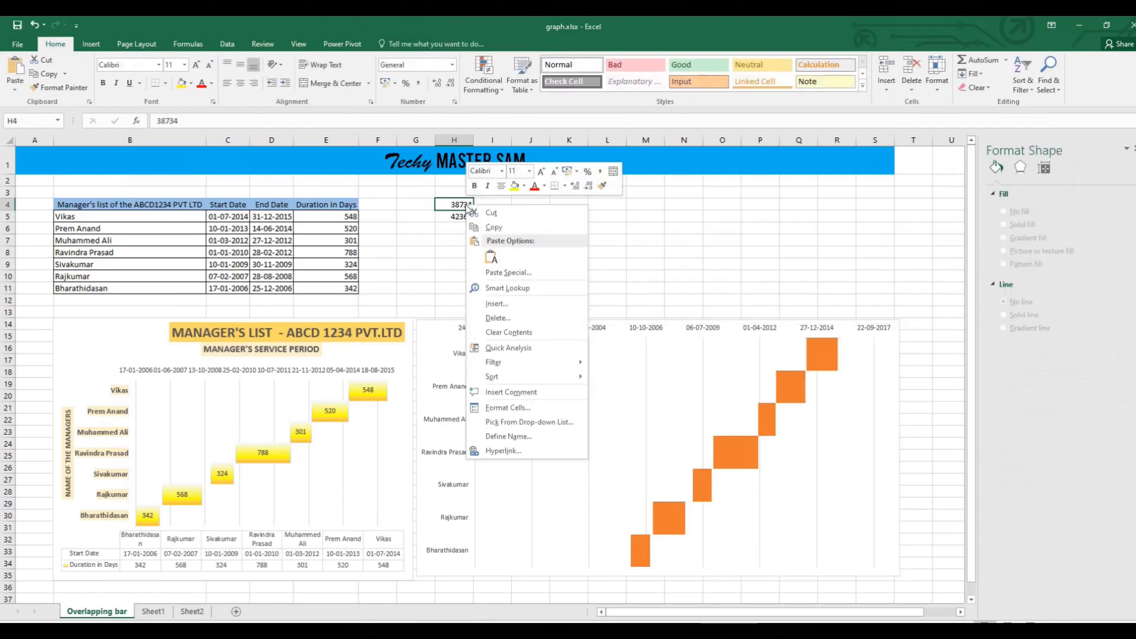
left_click(510, 229)
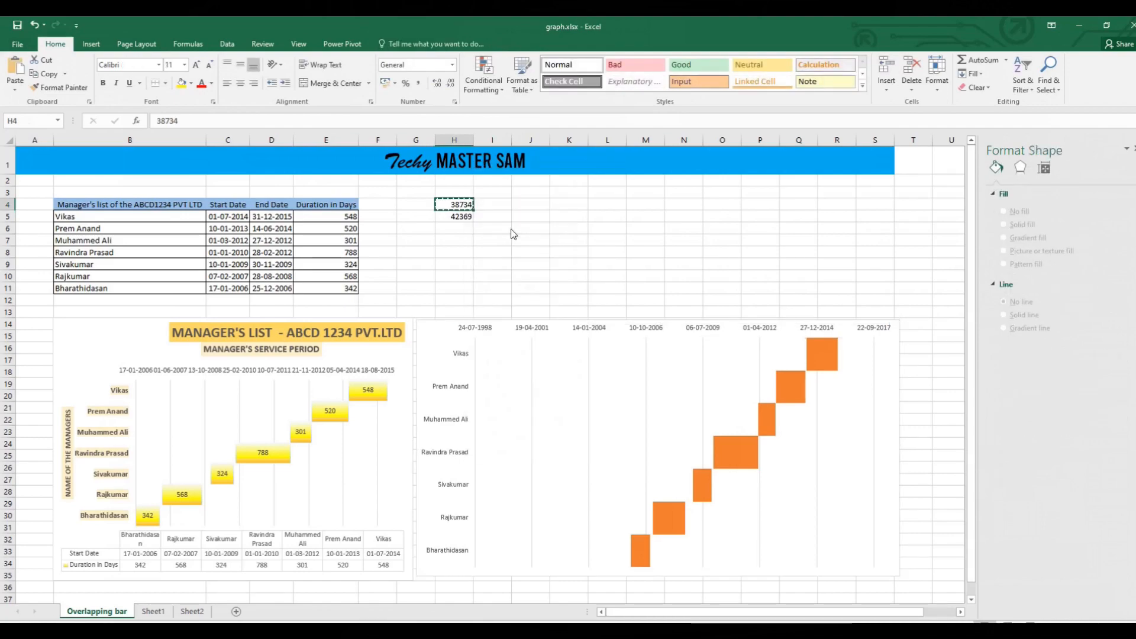
left_click(887, 327)
left_click_drag(1088, 239, 1048, 241)
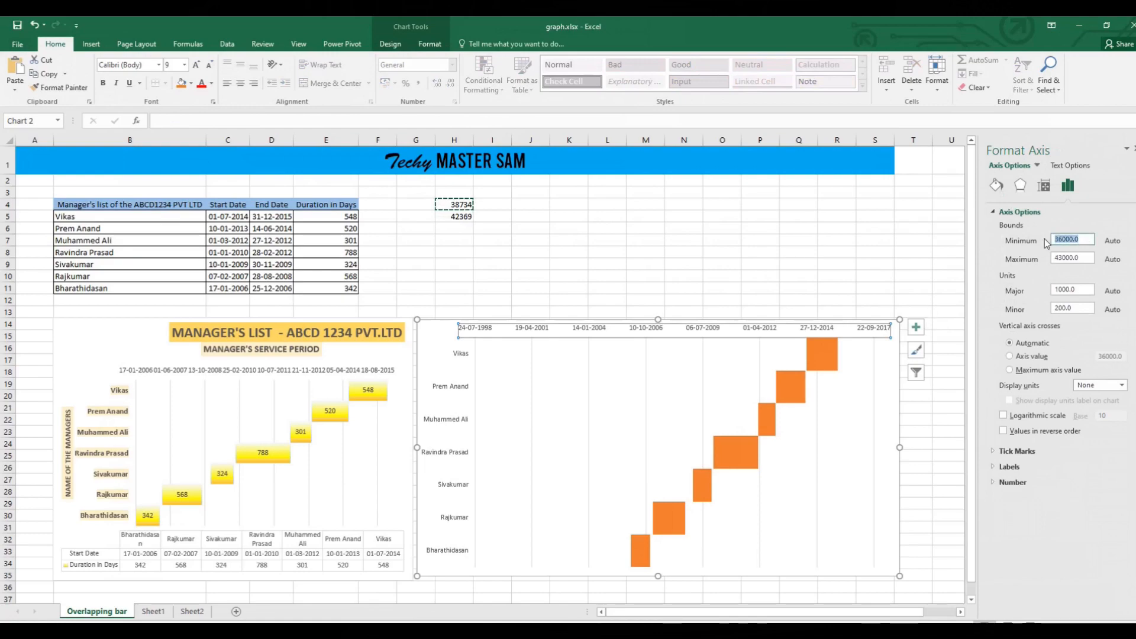
right_click(1068, 240)
left_click(1096, 274)
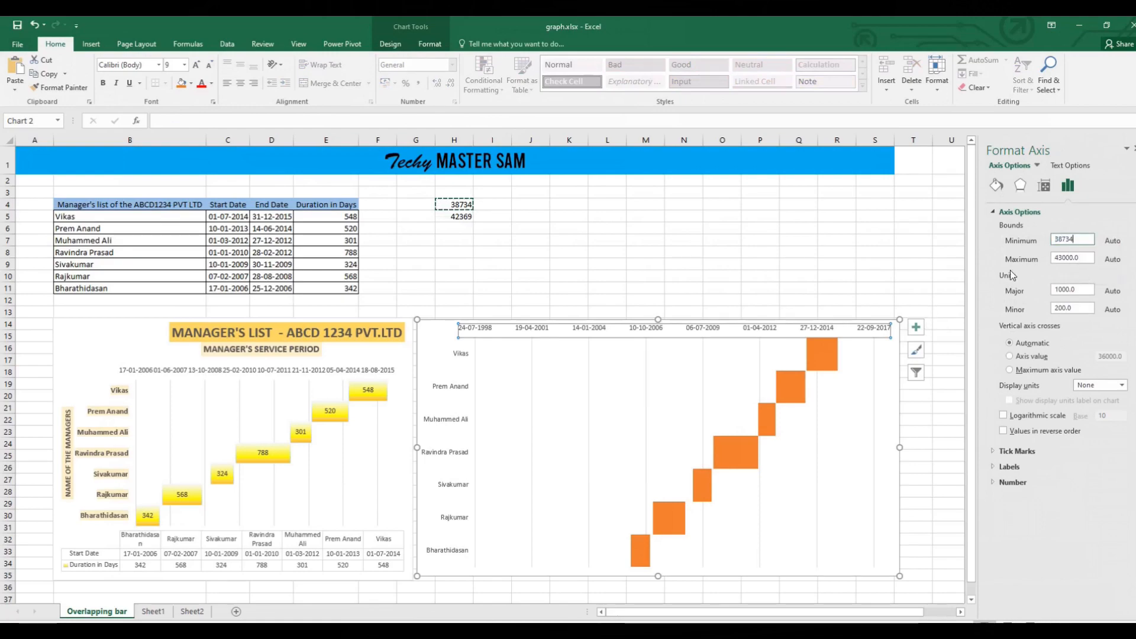
Set the date axis's maximum bound to 42369 by copying it from H5, and widen the chart to the start of column U.
left_click(463, 215)
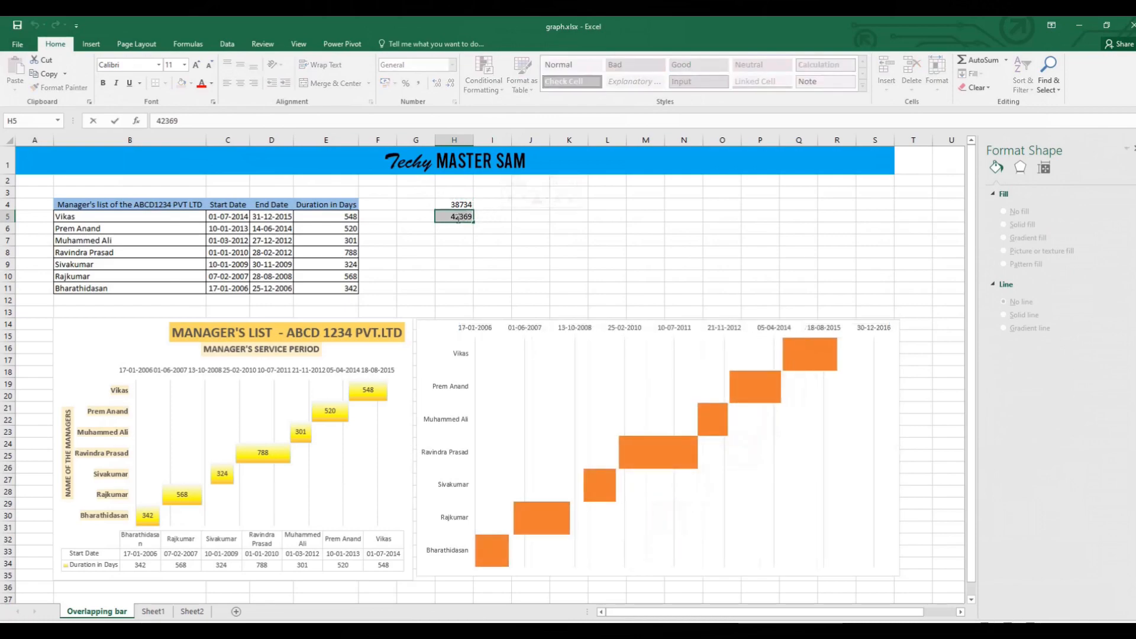
right_click(456, 214)
left_click(497, 236)
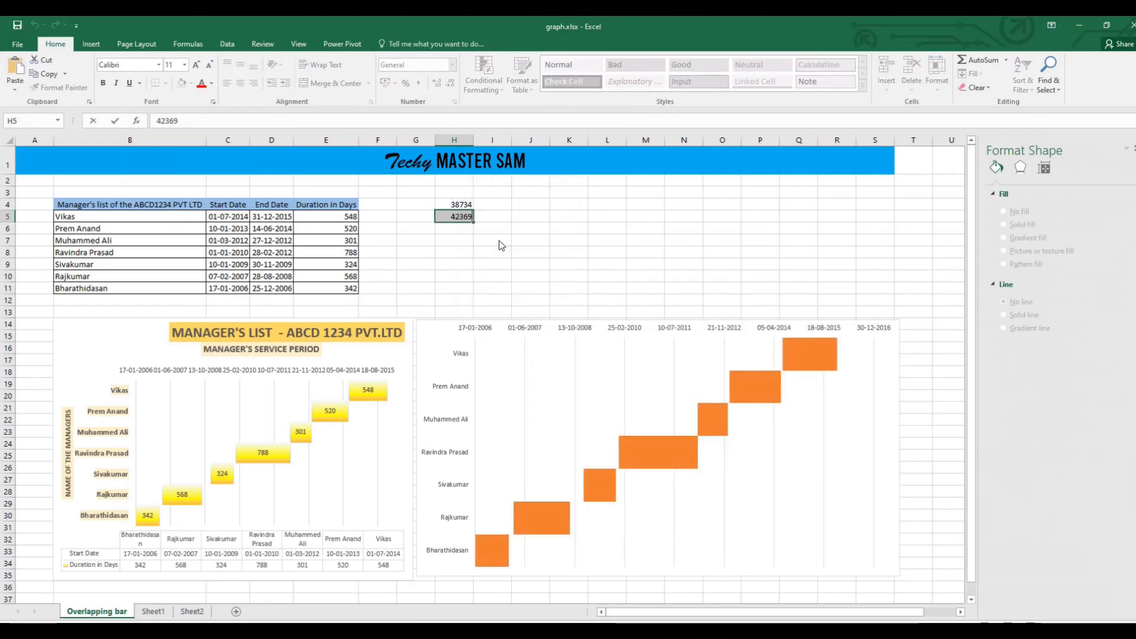
left_click(873, 325)
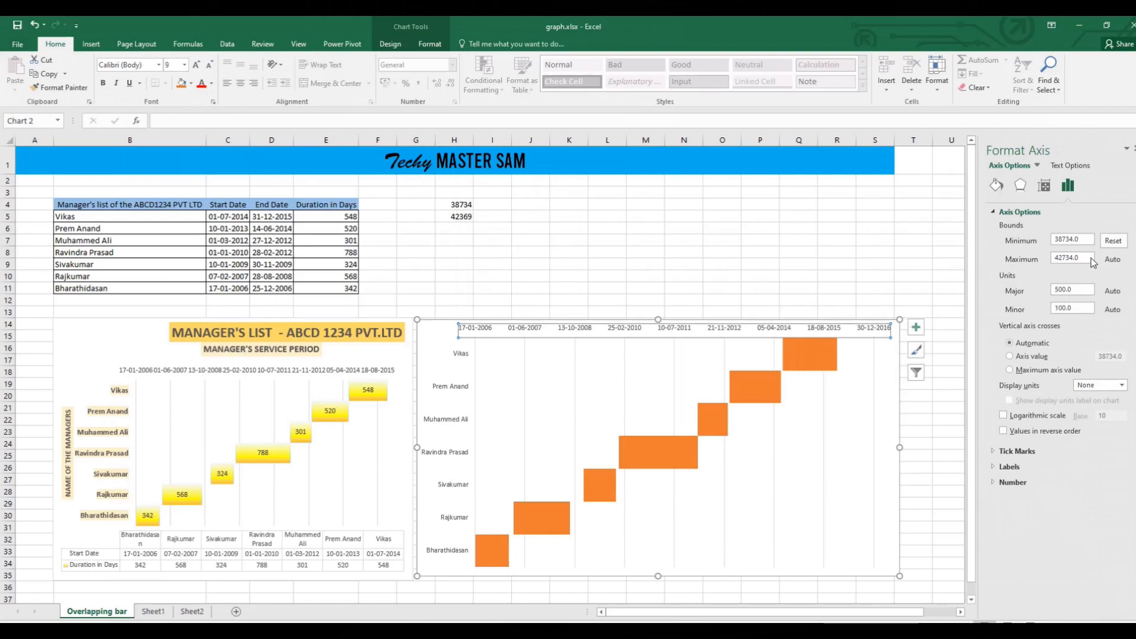
double_click(1070, 258)
right_click(1073, 260)
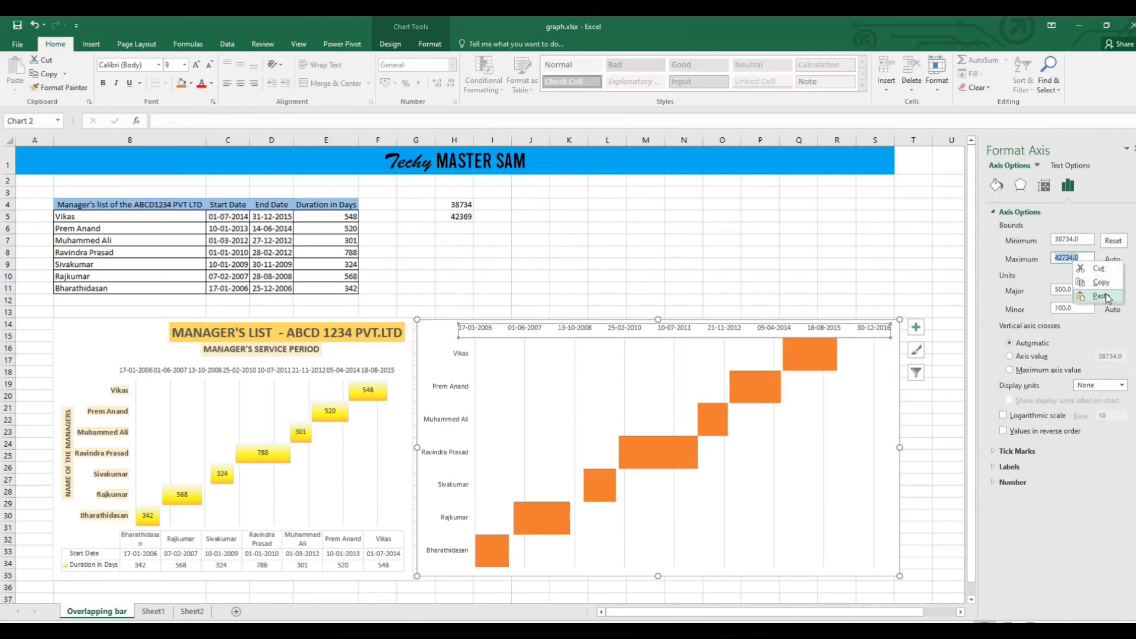
left_click(1101, 295)
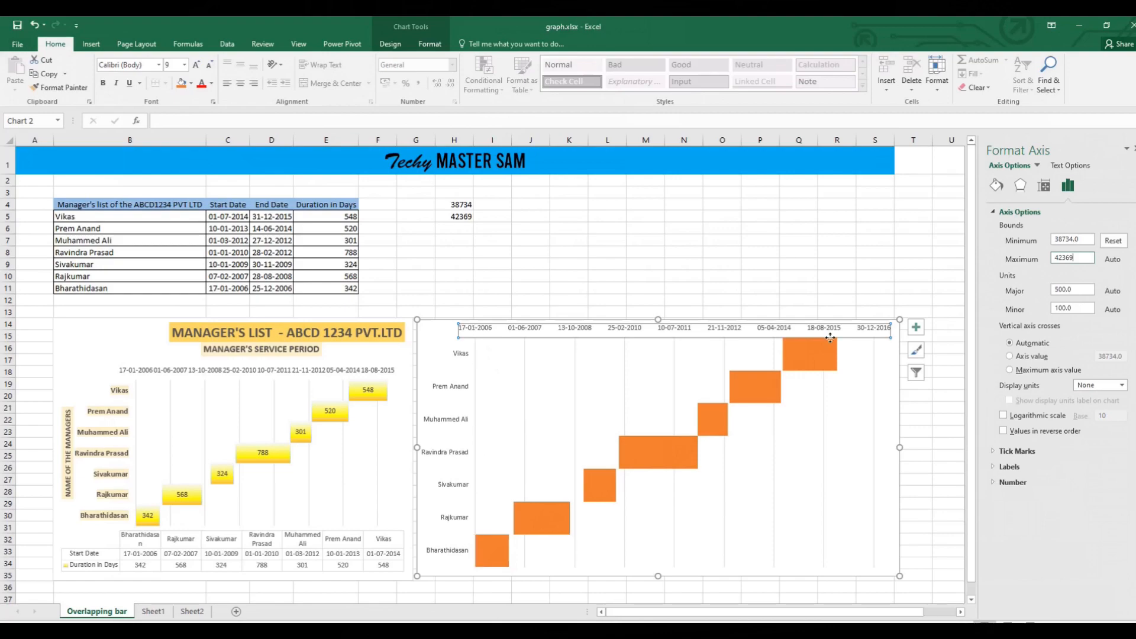
left_click_drag(897, 448, 939, 447)
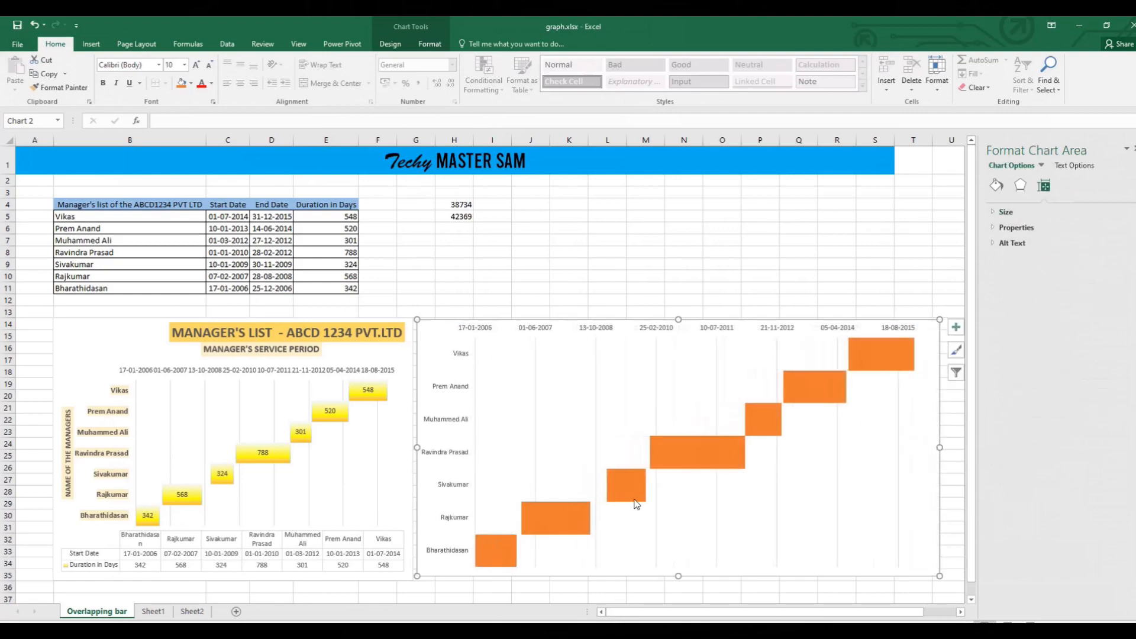
left_click(365, 391)
left_click(612, 485)
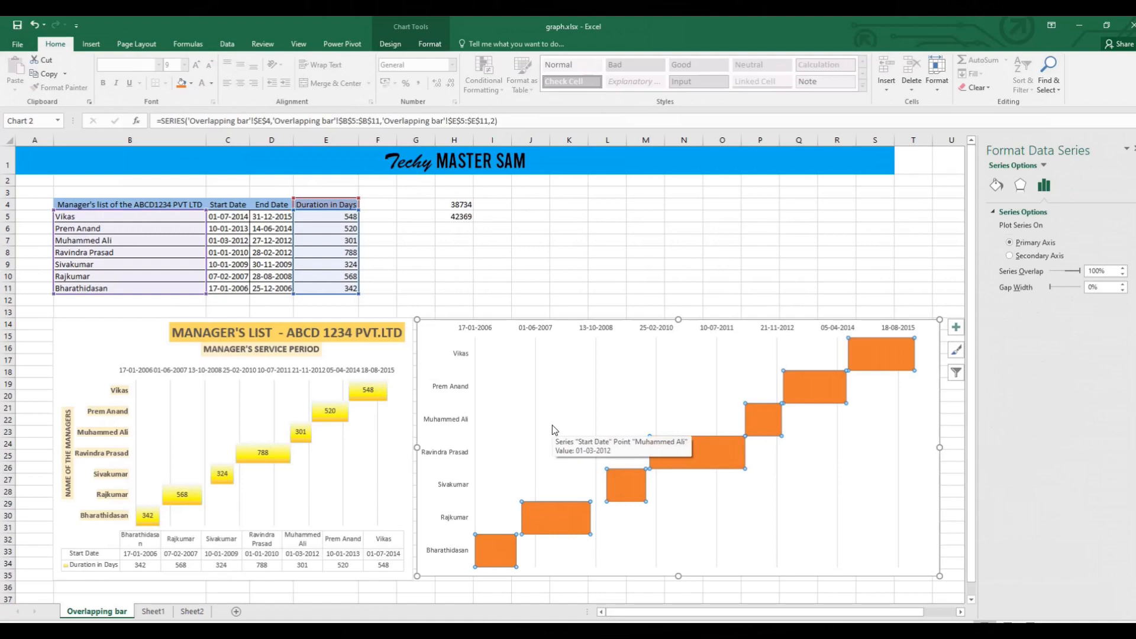
left_click(901, 346)
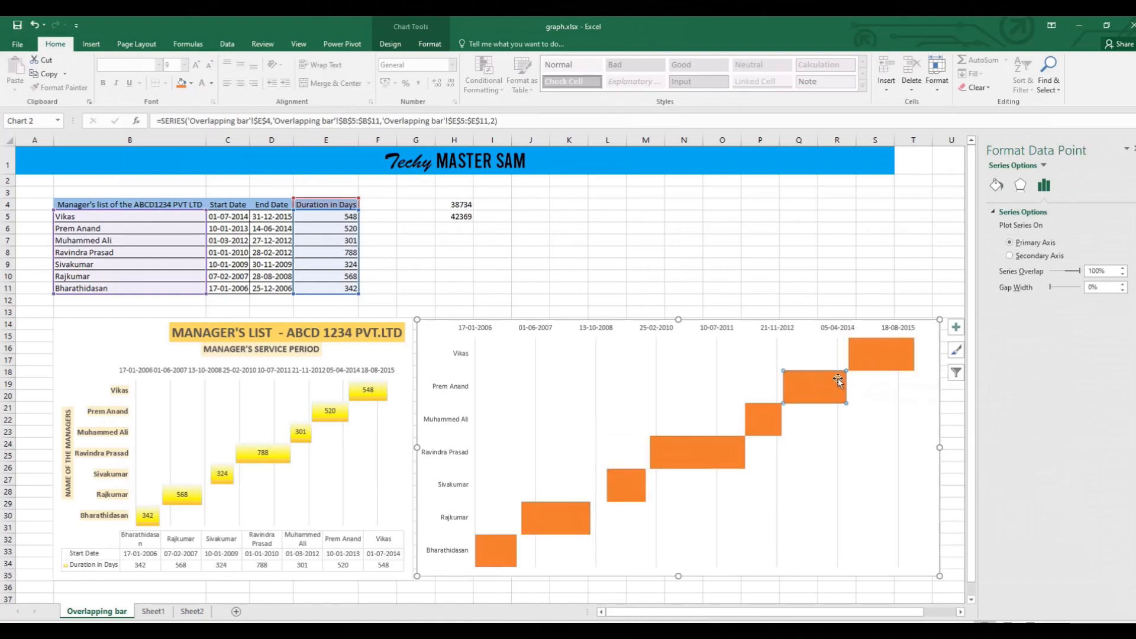
left_click(760, 371)
left_click(799, 276)
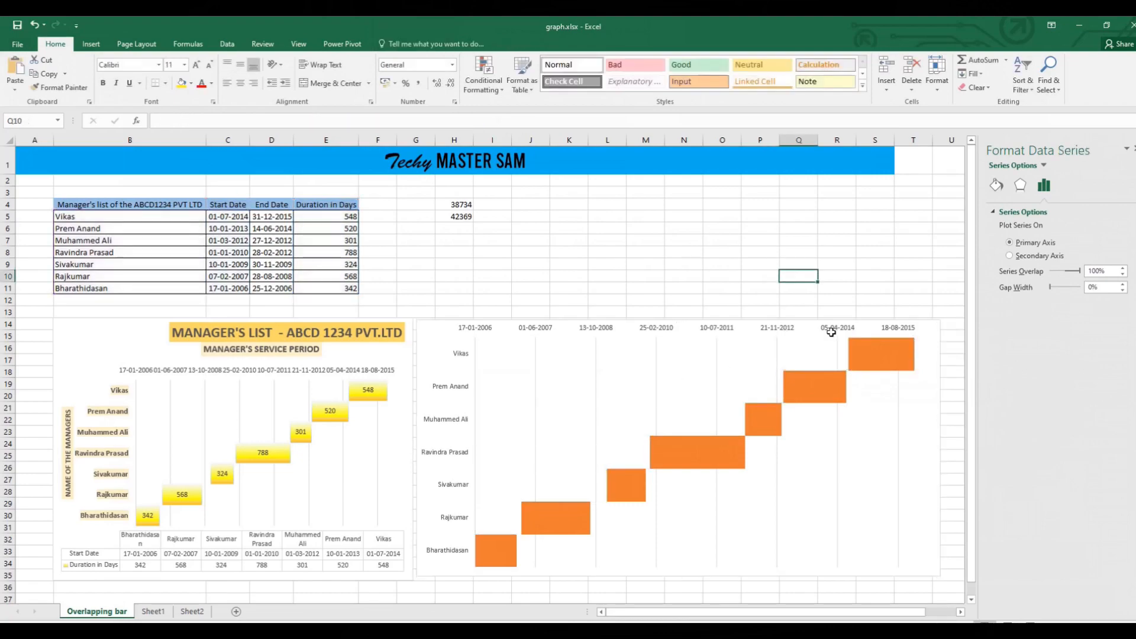
Apply a gradient fill to the Duration in Days bars and set the gradient's first stop (0%) to yellow.
left_click(881, 350)
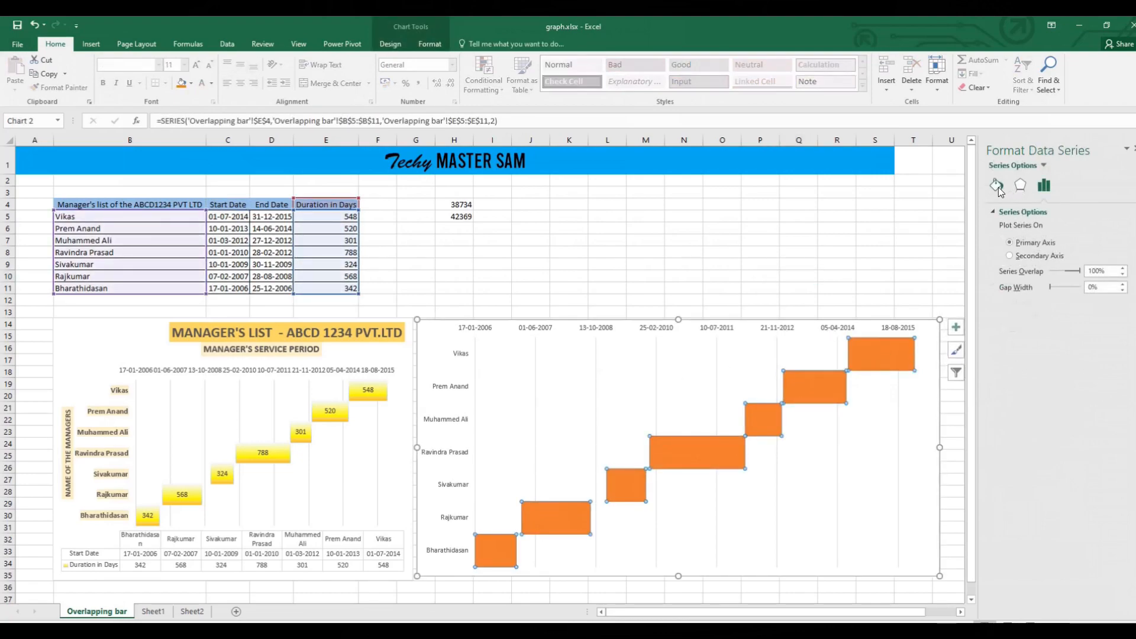
left_click(997, 186)
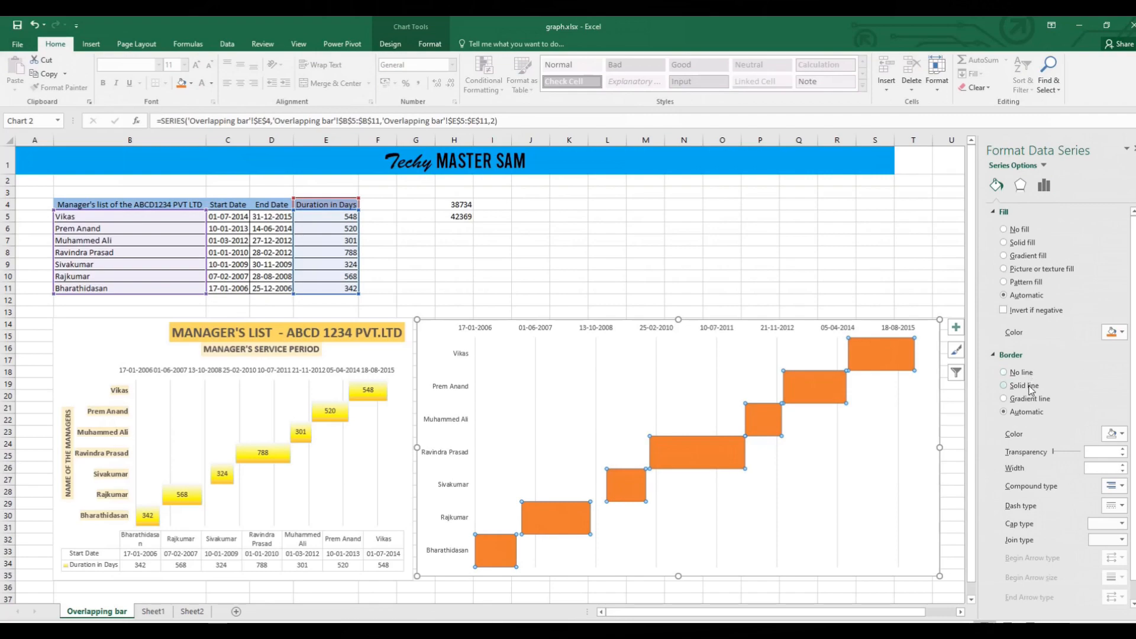
left_click(1003, 255)
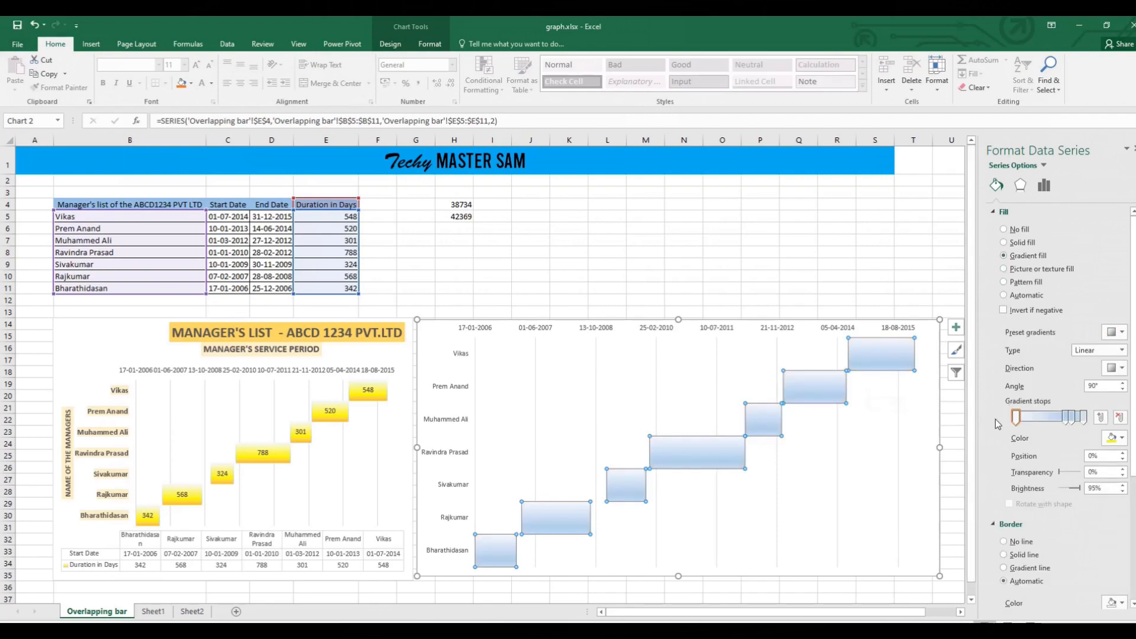
left_click(1114, 441)
left_click(1078, 534)
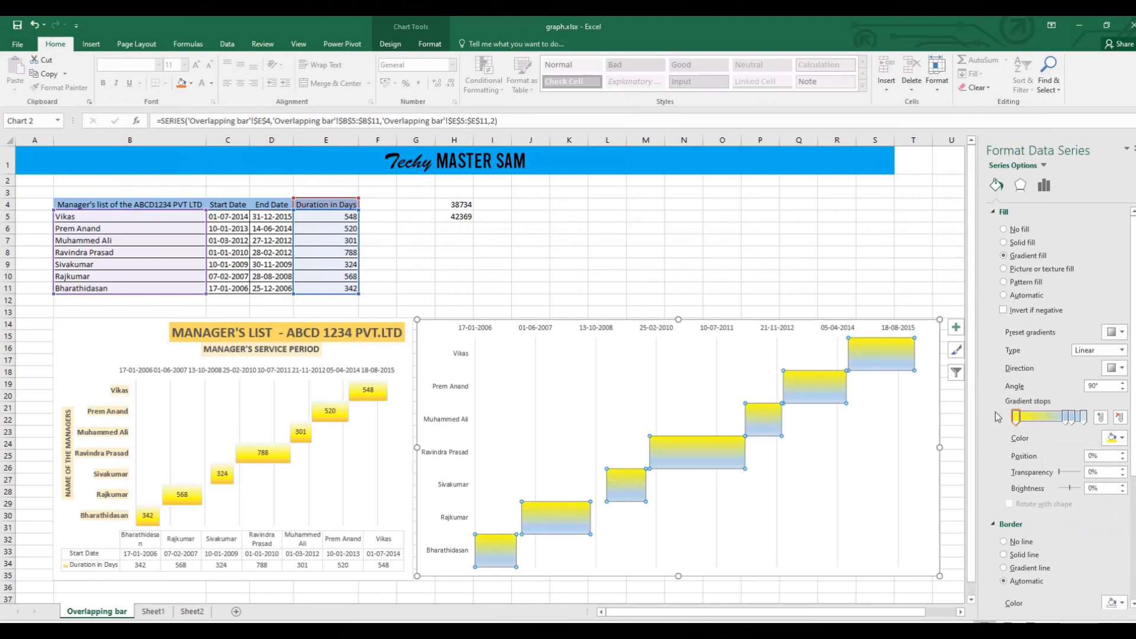
Set the second gradient stop, at 74%, to the standard yellow for the Duration in Days bars.
left_click(1064, 417)
left_click(1122, 440)
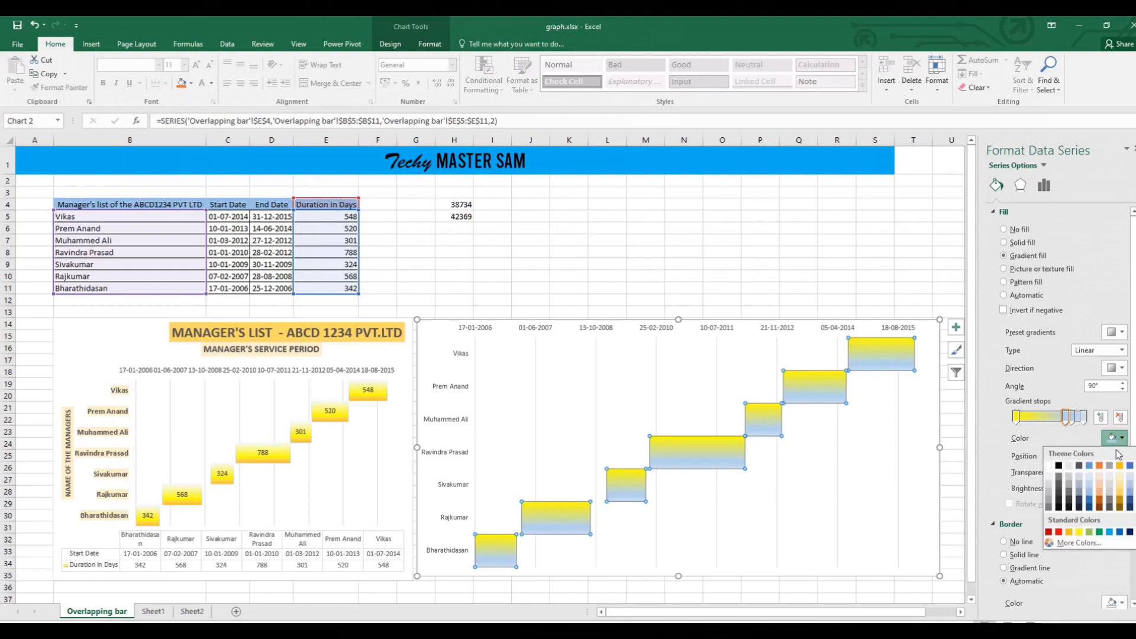
left_click(1070, 534)
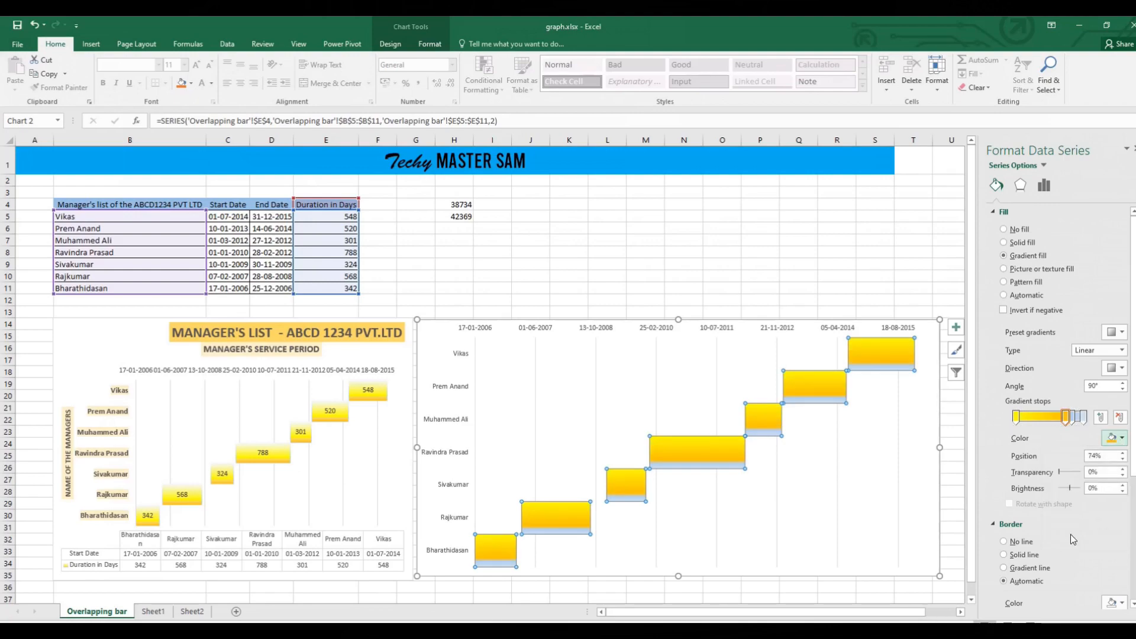
left_click(1120, 438)
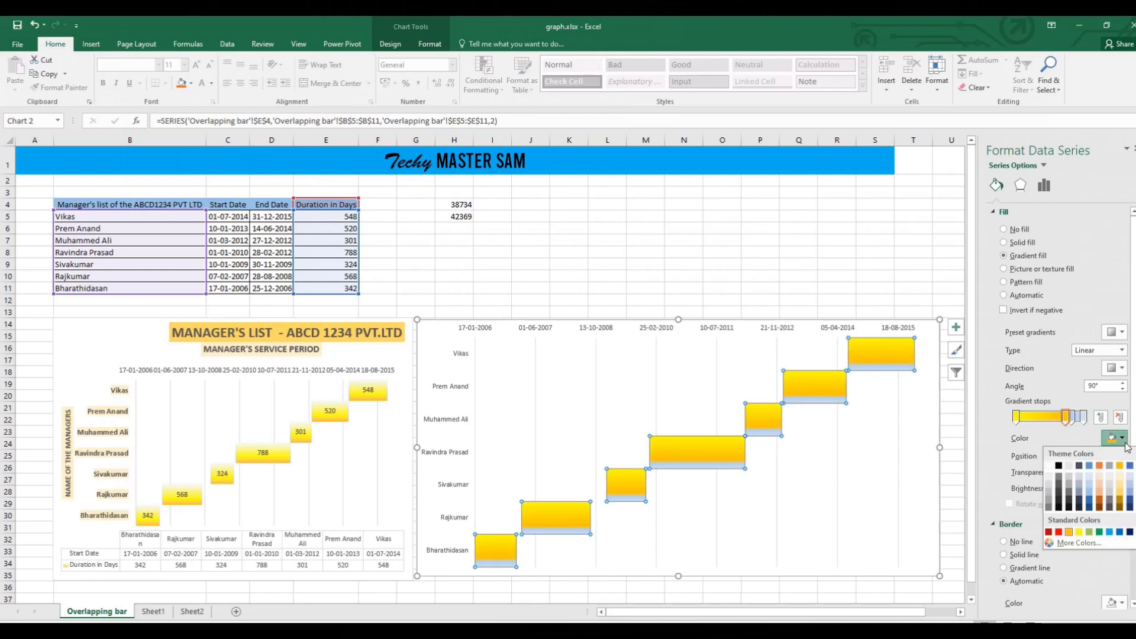
left_click(1083, 535)
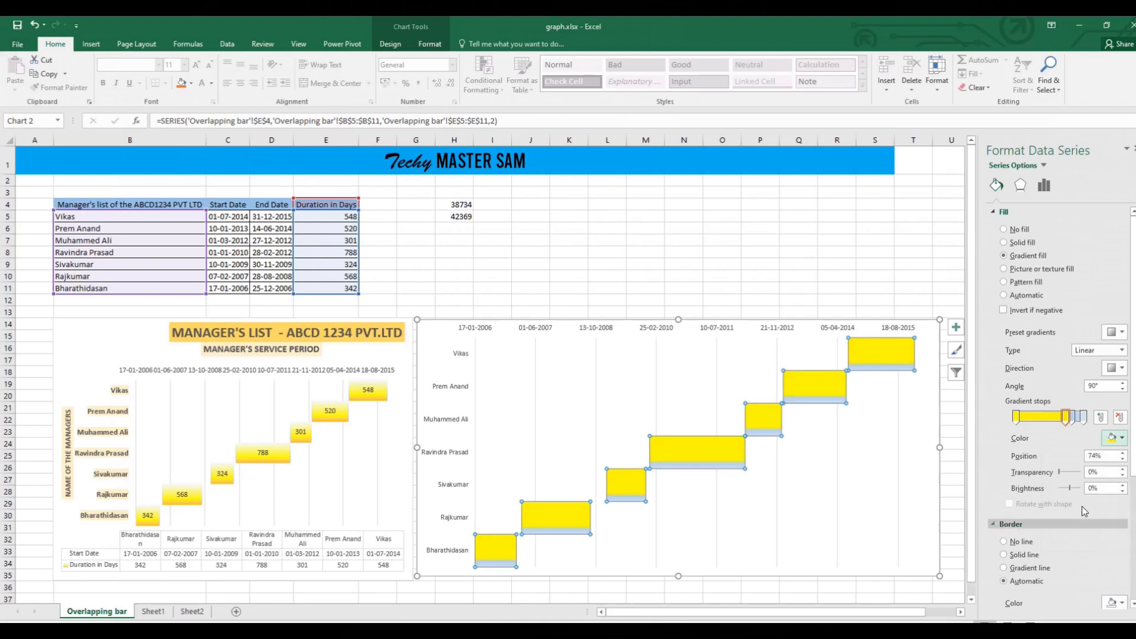
Set the last gradient stop, at 100%, to gold from the standard colors.
left_click(1083, 416)
left_click(1122, 438)
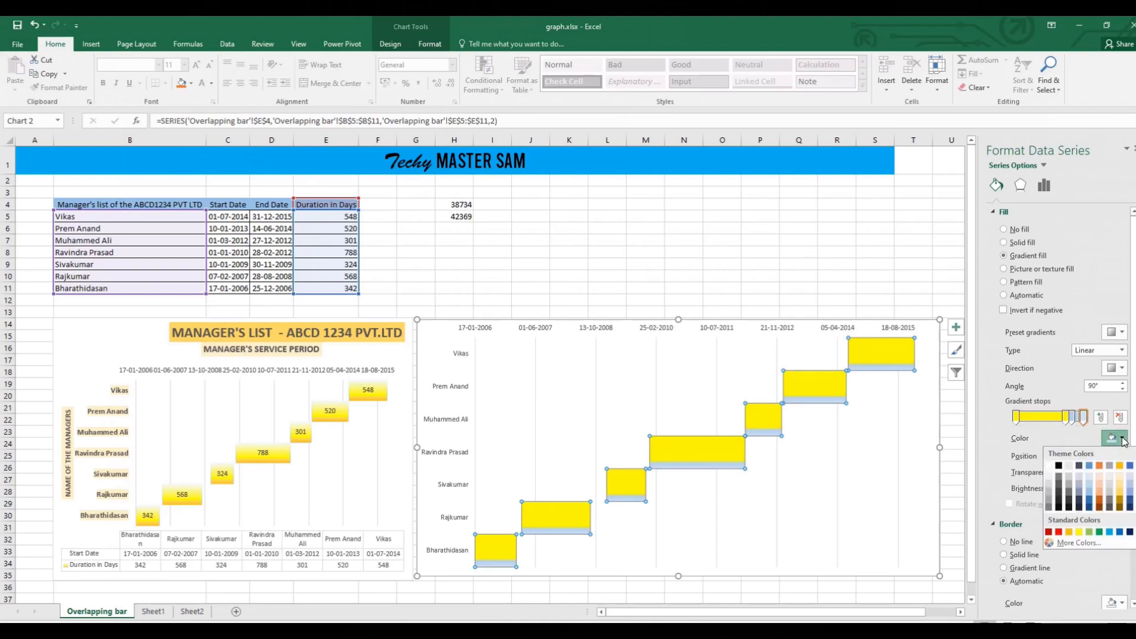
left_click(1074, 530)
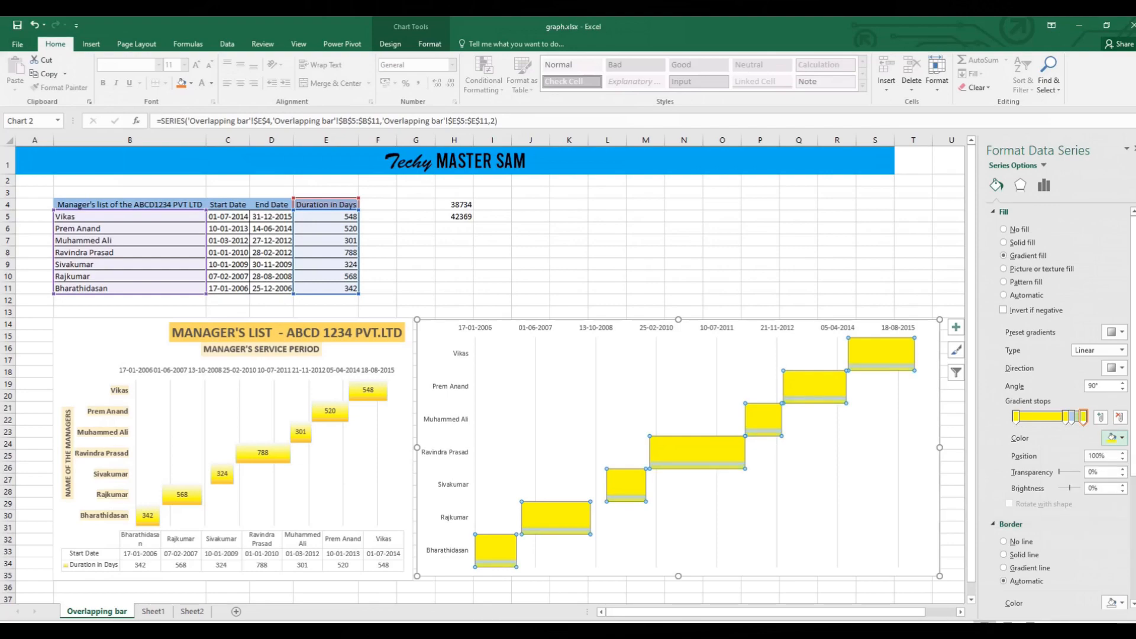
left_click(1118, 438)
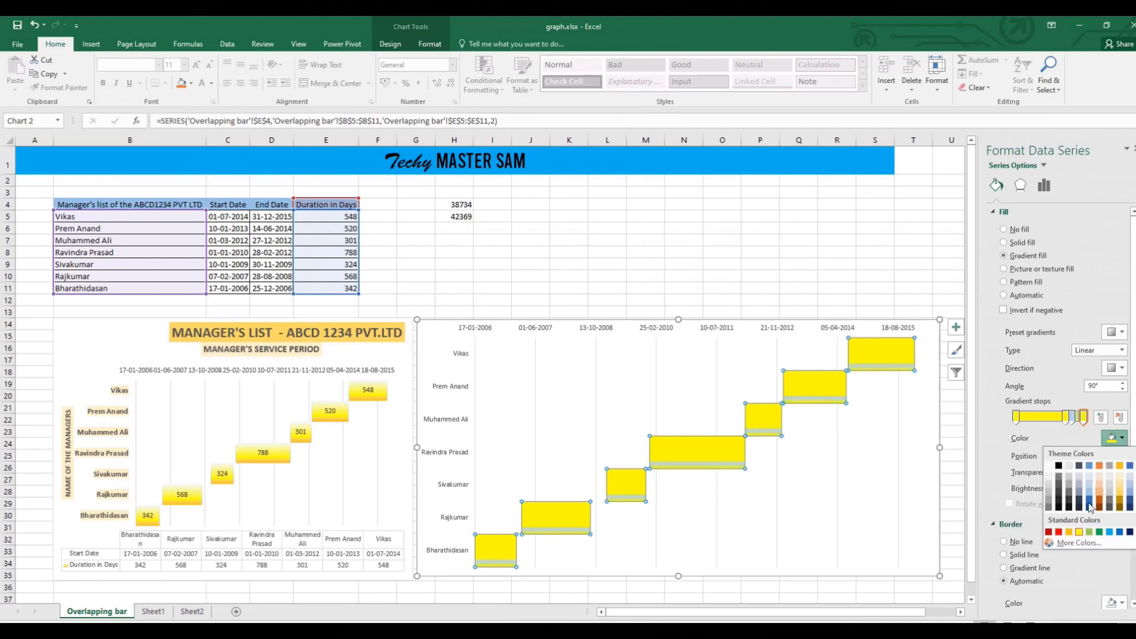
left_click(1072, 530)
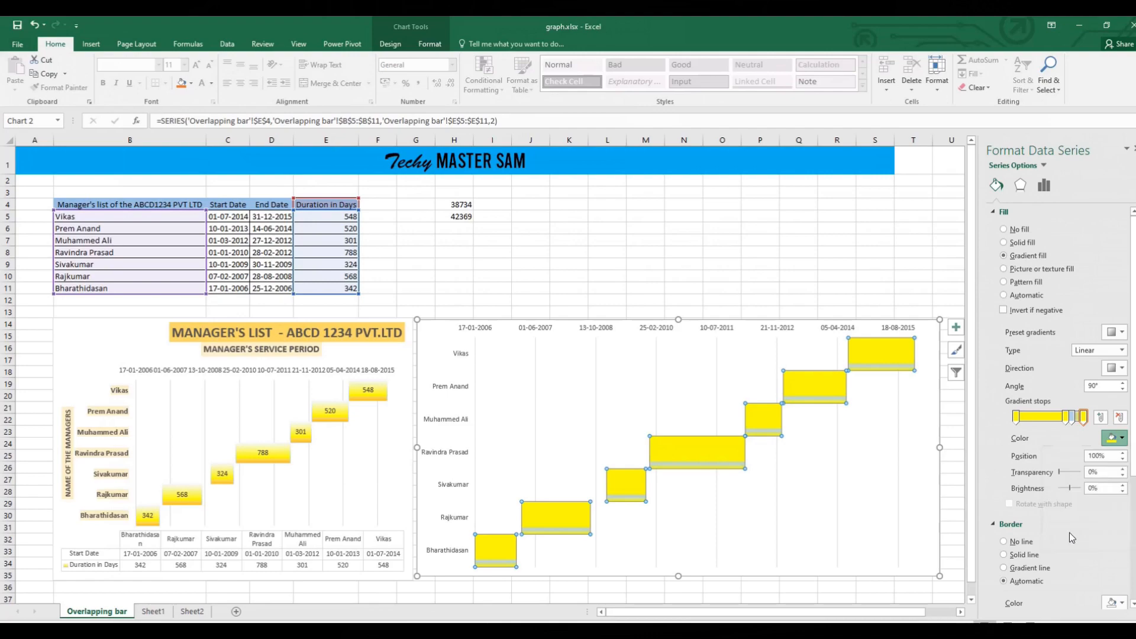
Set the third gradient stop, at 83%, to the standard yellow for the Duration in Days bars.
left_click(1075, 420)
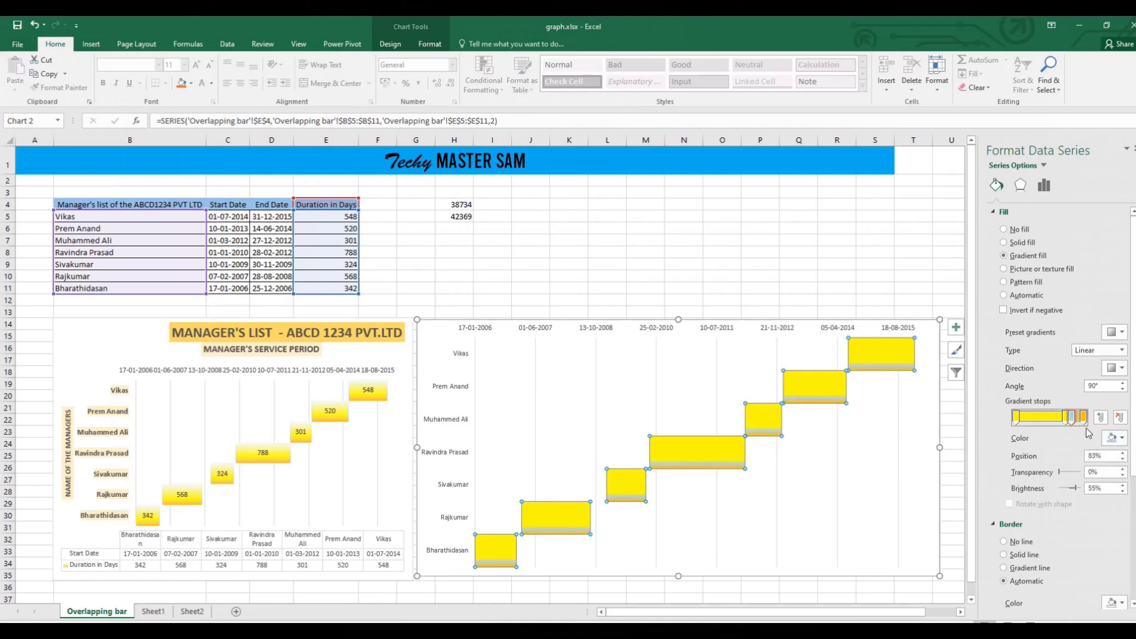
left_click(1117, 438)
left_click(1066, 532)
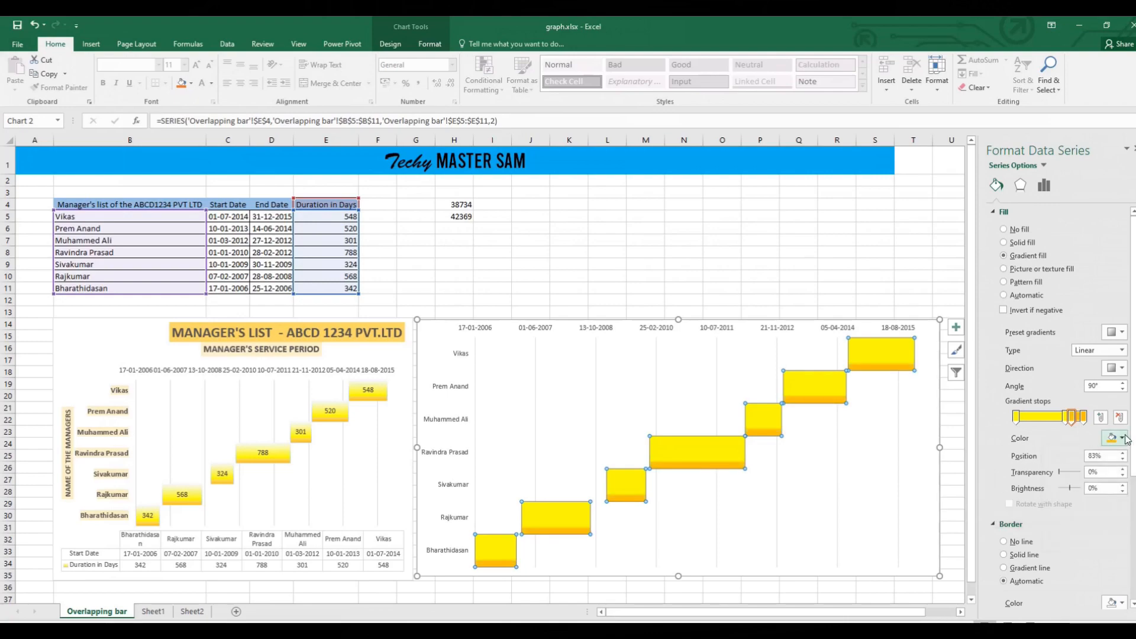
left_click(1070, 417)
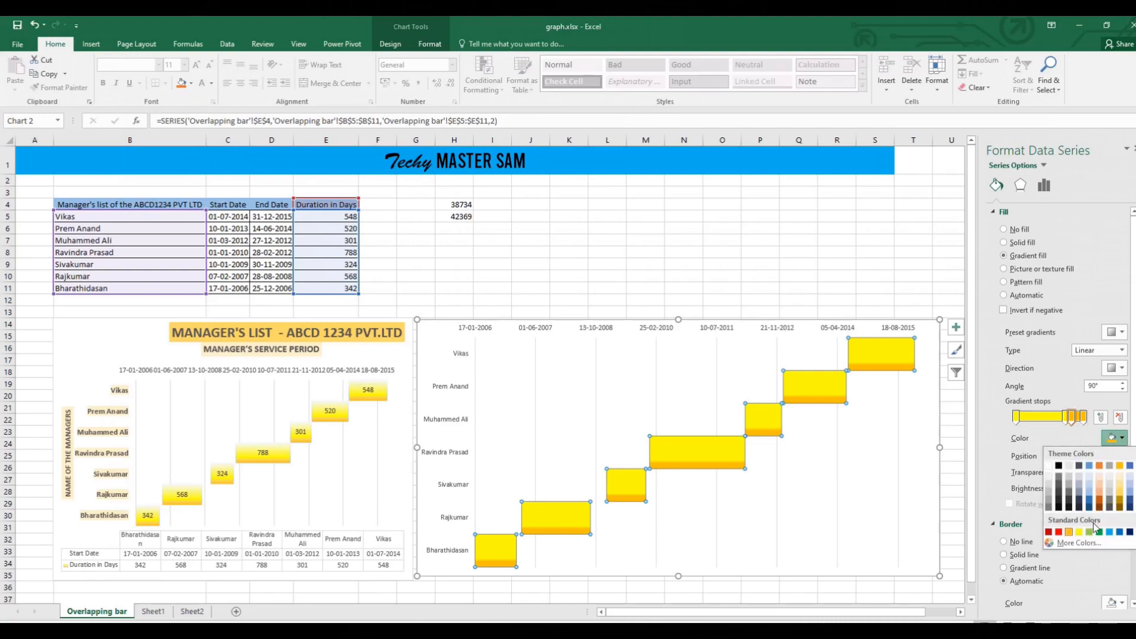
left_click(1080, 532)
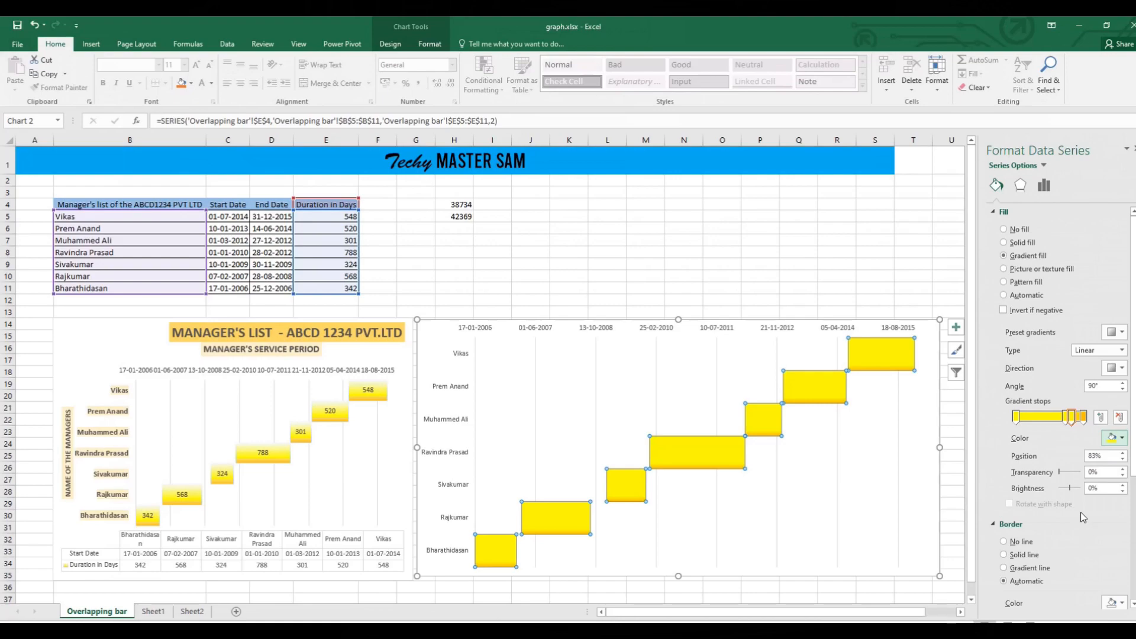
Give the Duration in Days bars a gradient line border and narrow the chart to the middle of column R.
left_click(1014, 567)
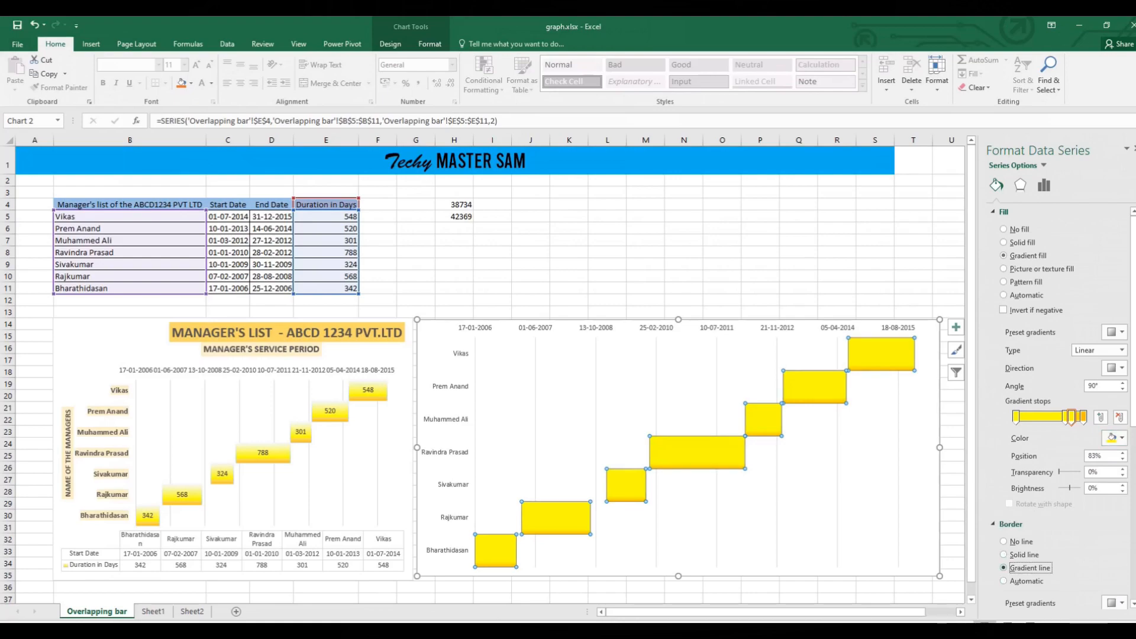
scroll(1120, 512, "down", 4)
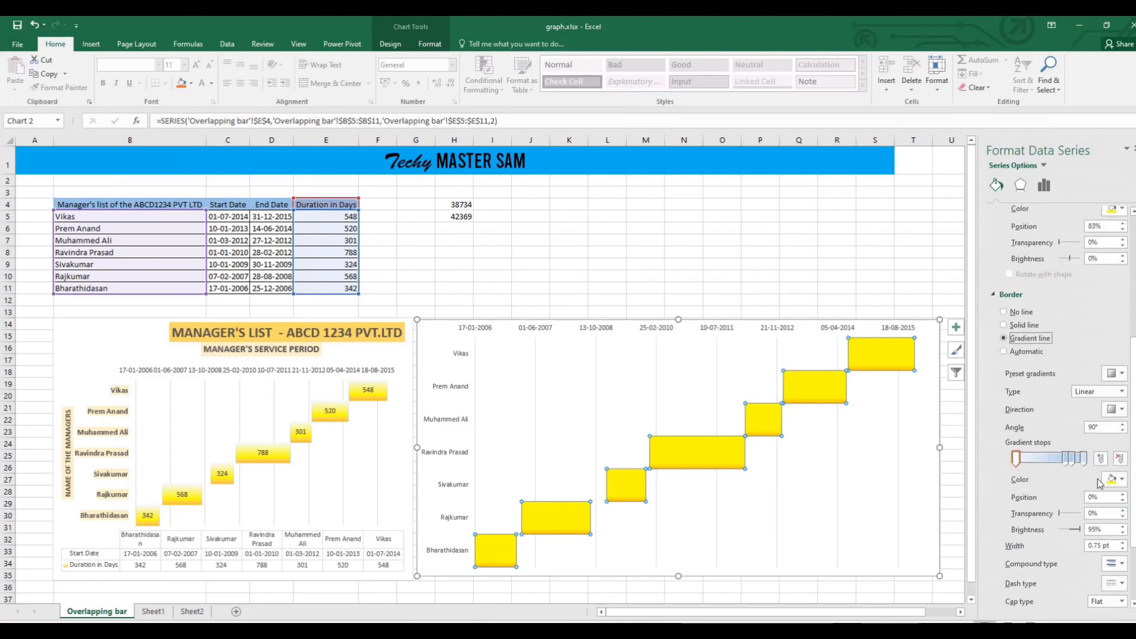
left_click(927, 414)
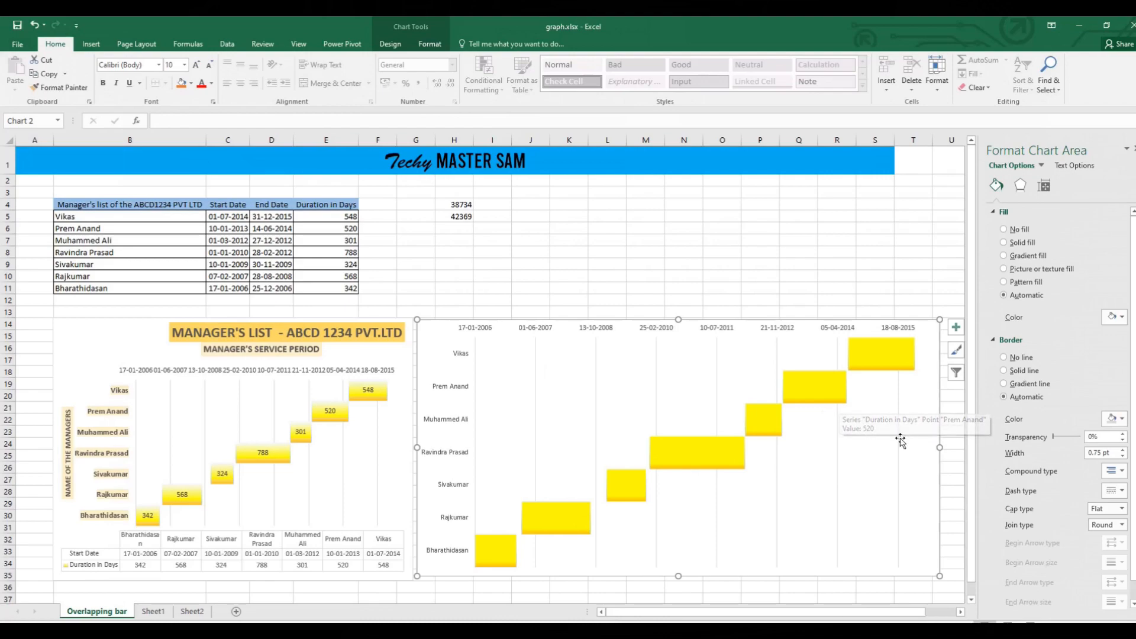
left_click_drag(941, 447, 837, 448)
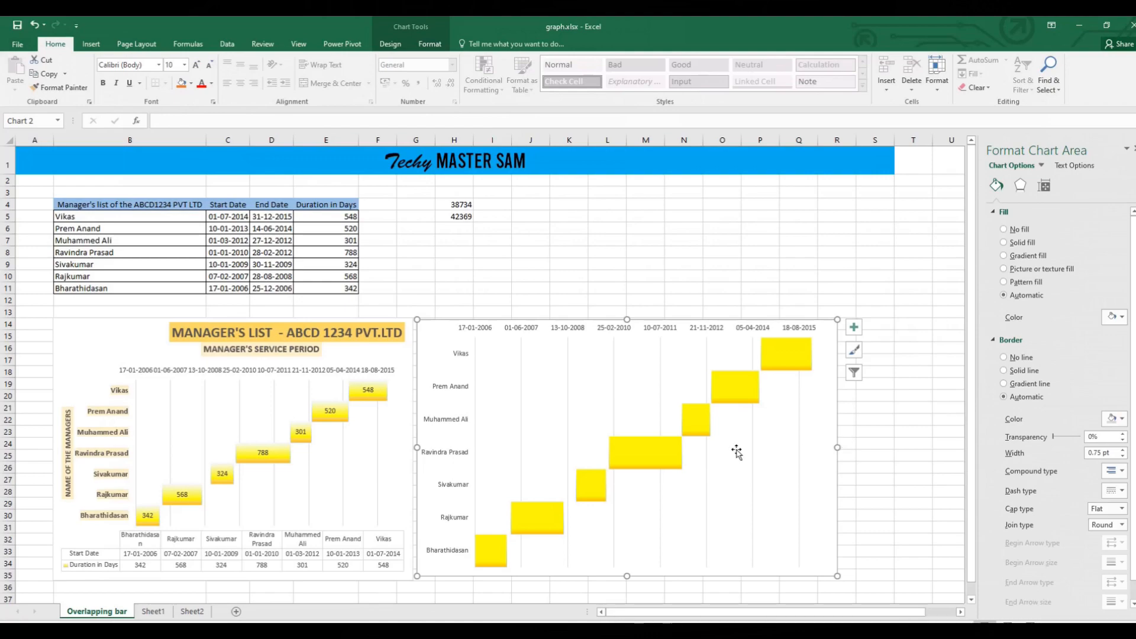
Add axis titles, a chart title and data labels to the new chart.
left_click(852, 328)
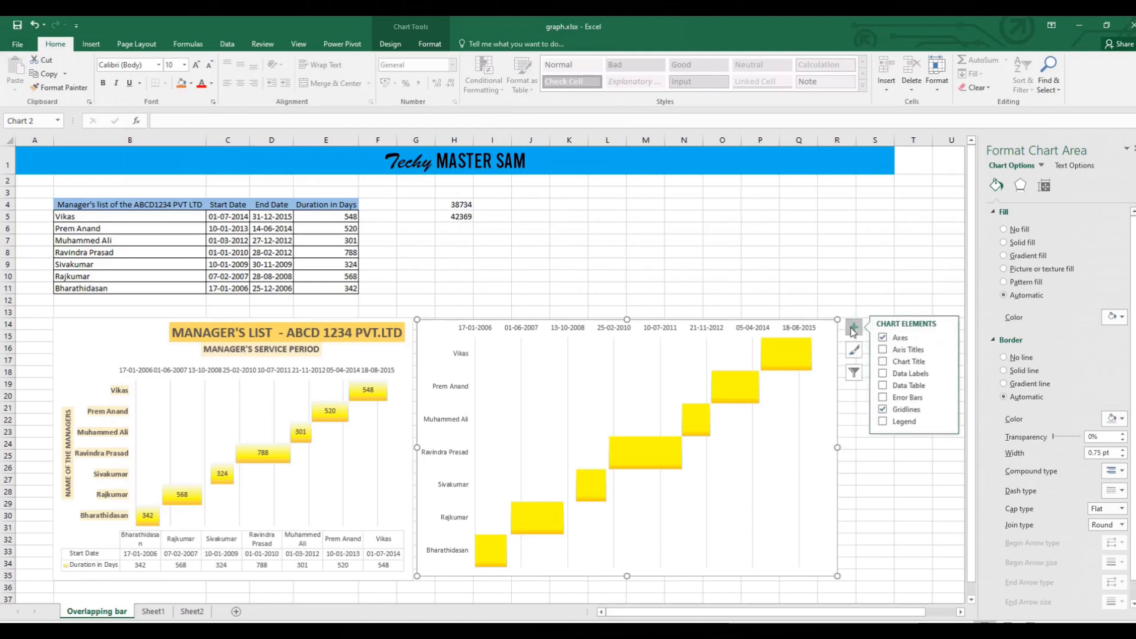
left_click(883, 350)
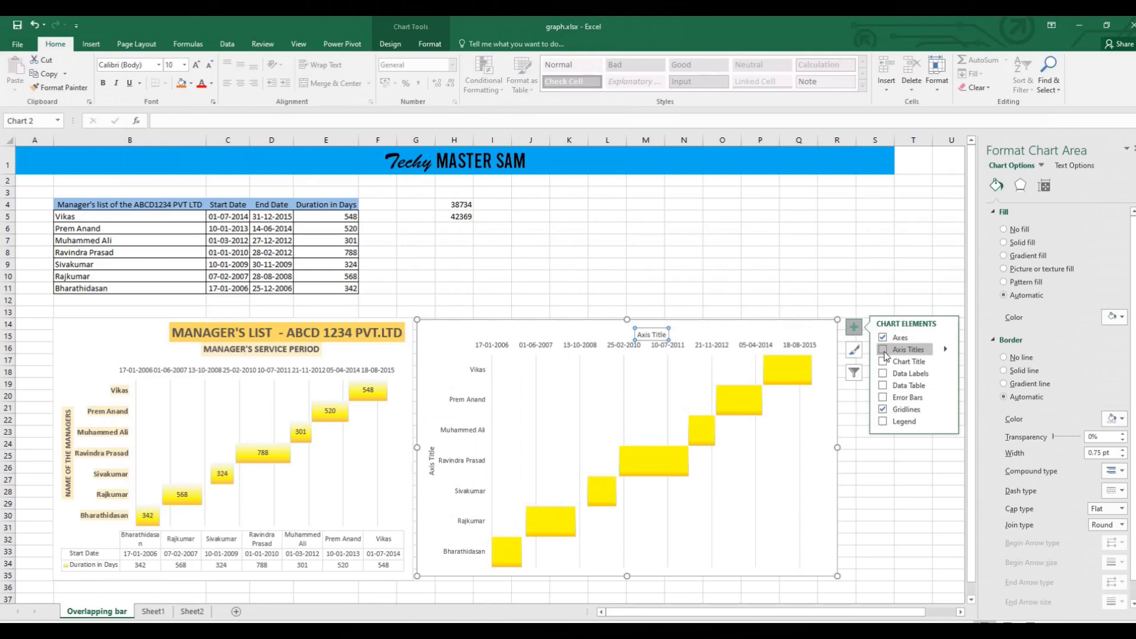
left_click(882, 360)
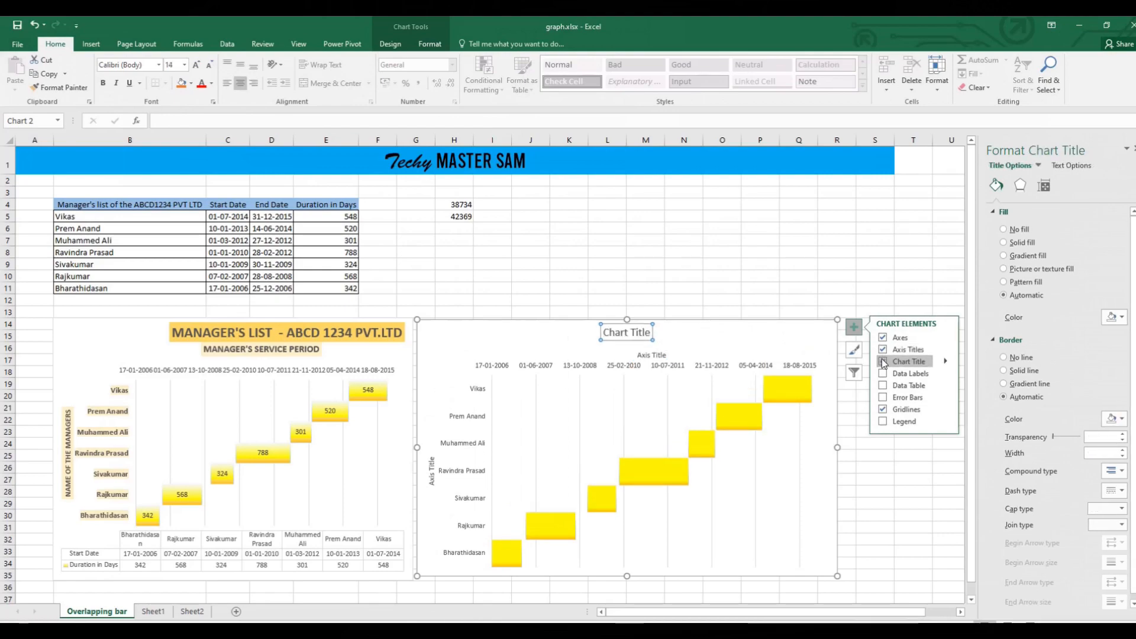
left_click(882, 374)
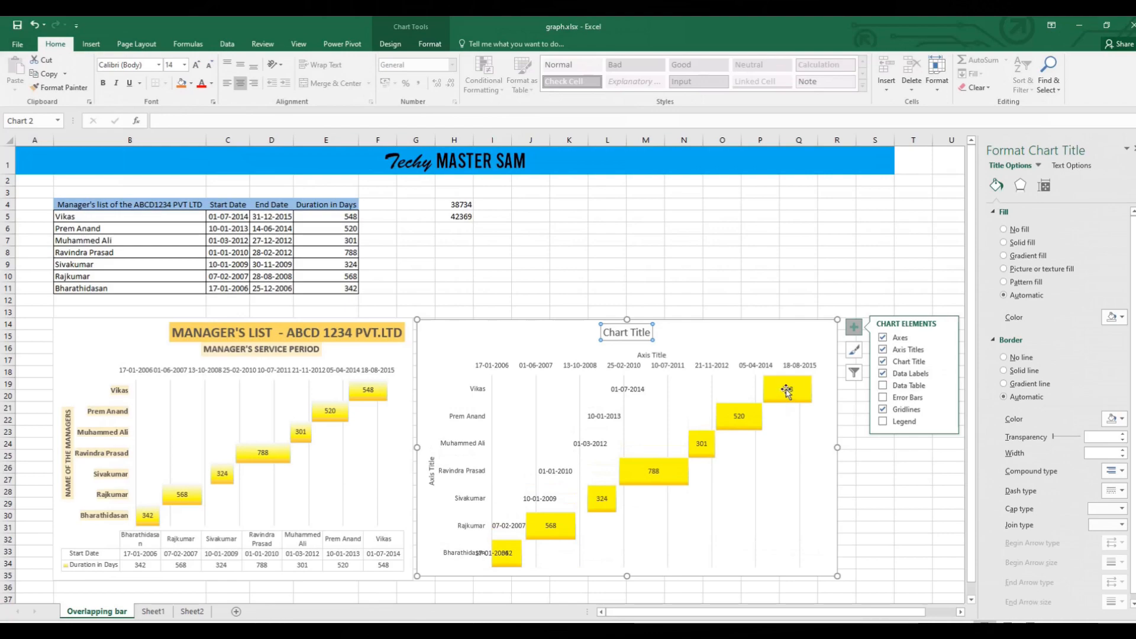
Delete the Start Date series' data labels, keeping only the duration labels on the yellow bars.
left_click(622, 389)
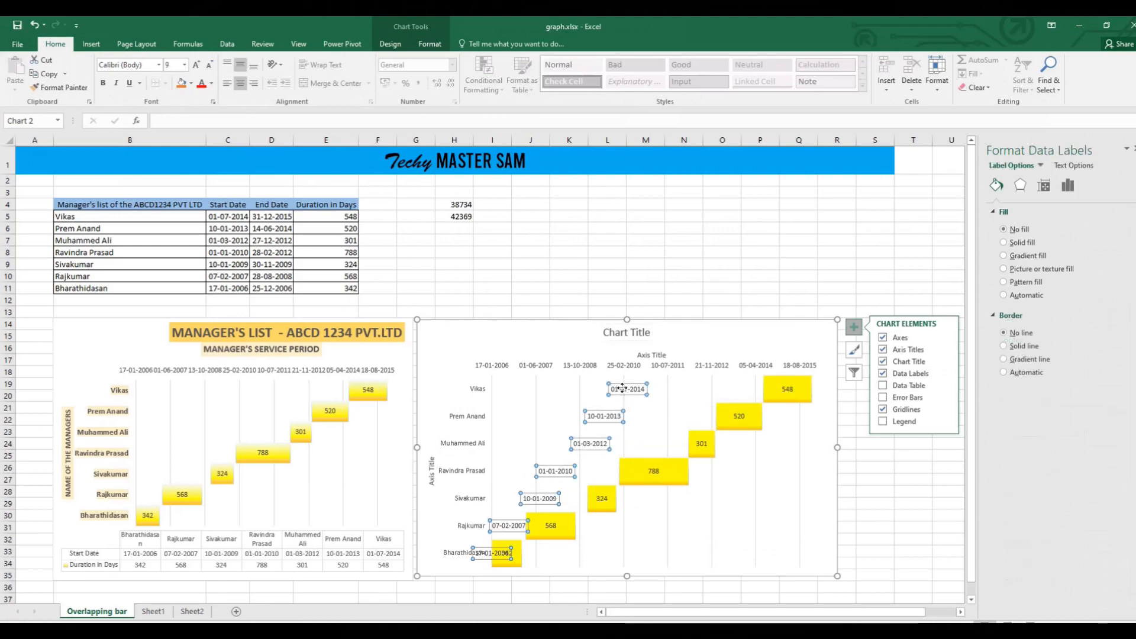
key("Delete")
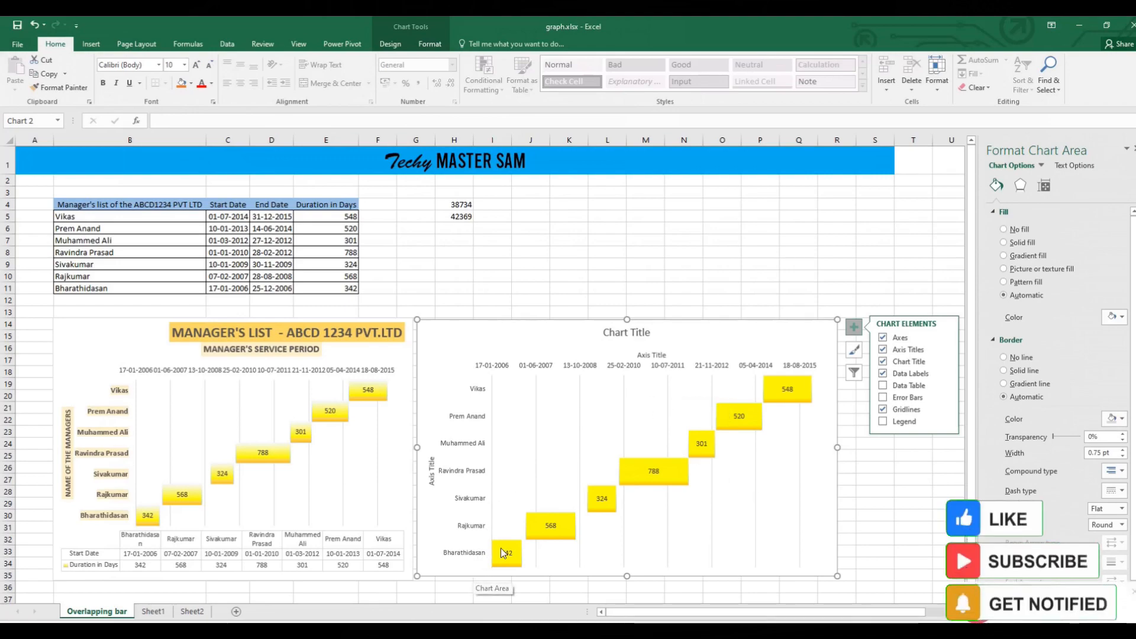
left_click(584, 570)
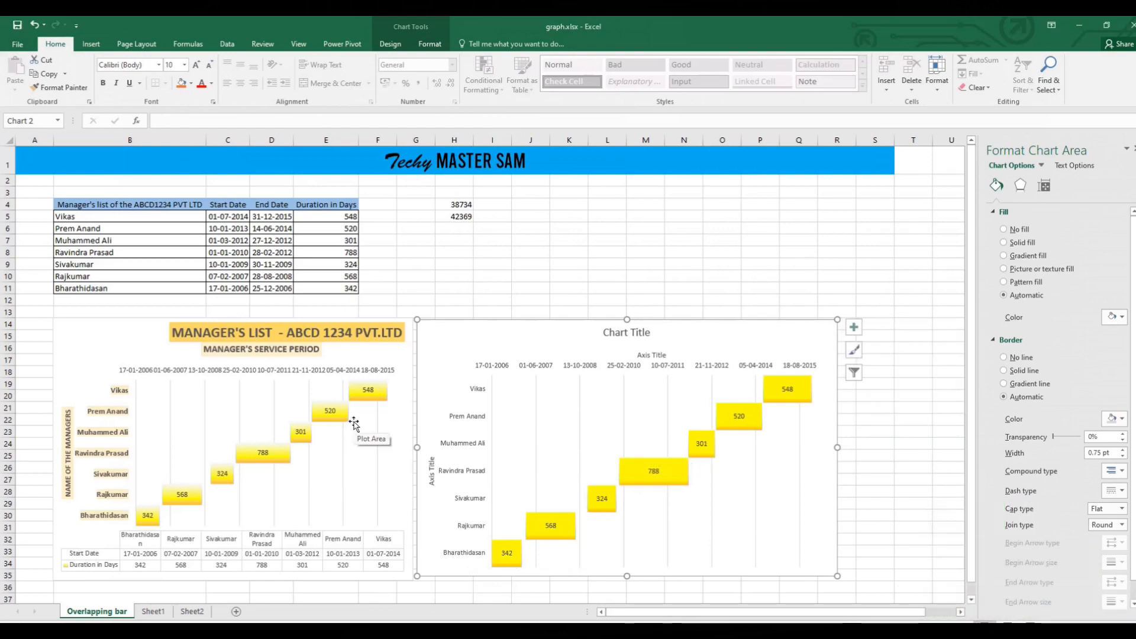
Copy "MANAGER'S LIST - ABCD 1234 PVT.LTD" from the example into the chart title and "MANAGER'S SERVICE PERIOD" into the date axis title.
left_click(330, 331)
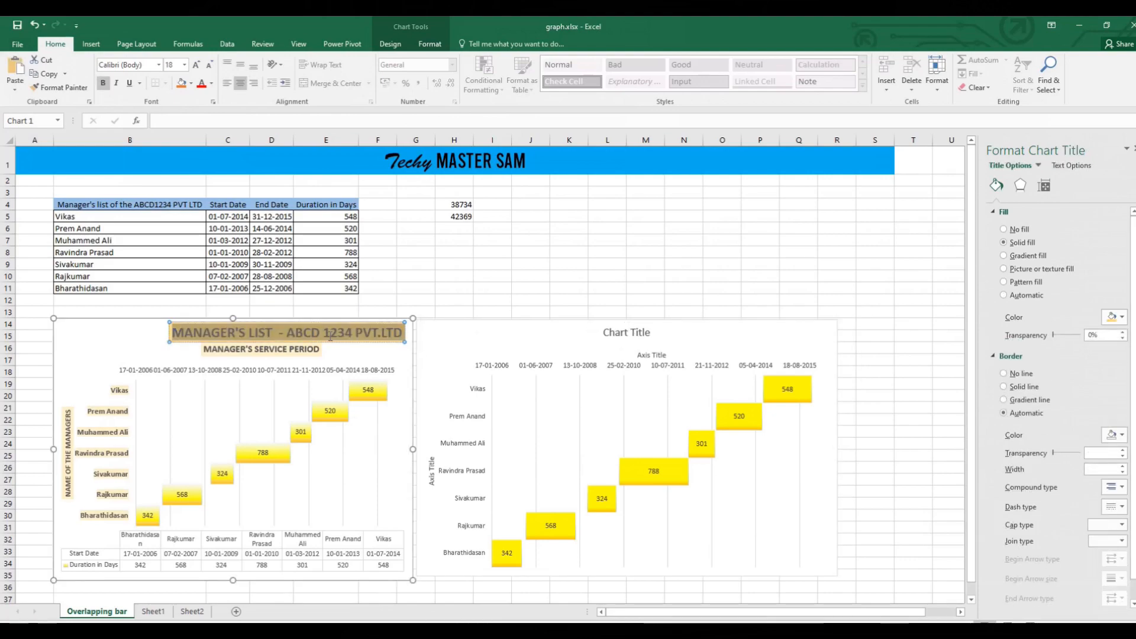
left_click(296, 349)
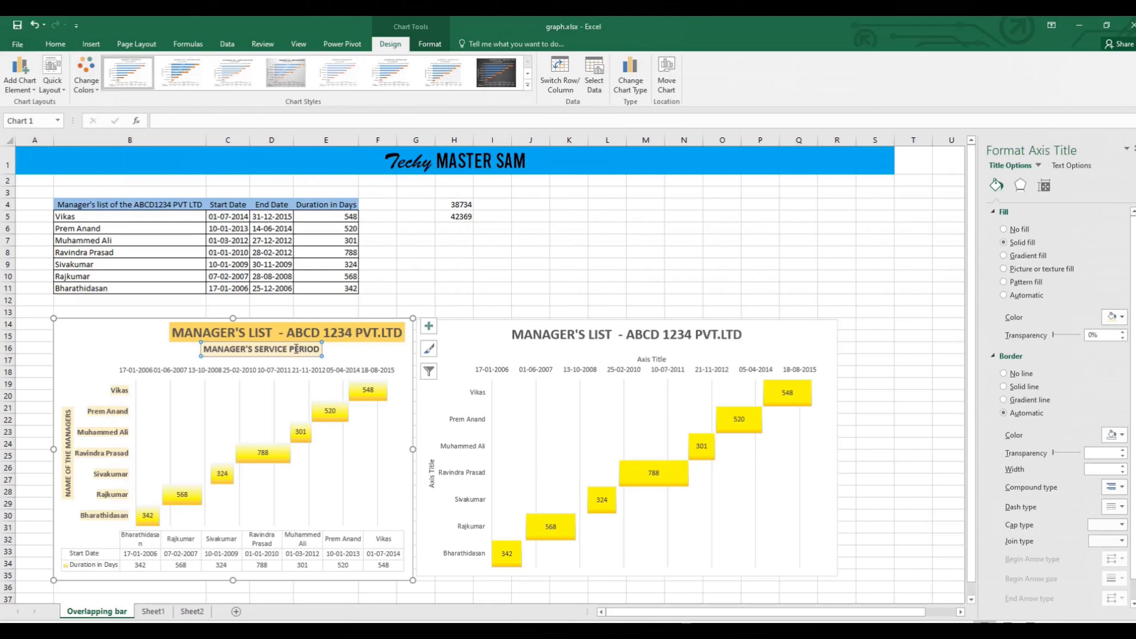
left_click(296, 349)
triple_click(296, 349)
key("ctrl+c")
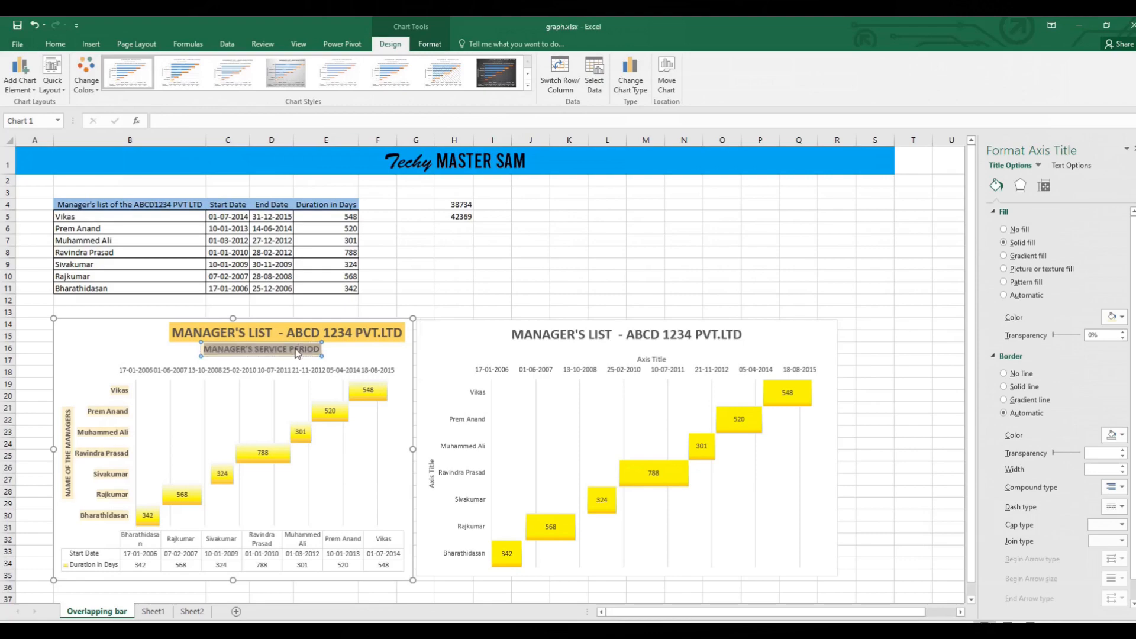
left_click(658, 357)
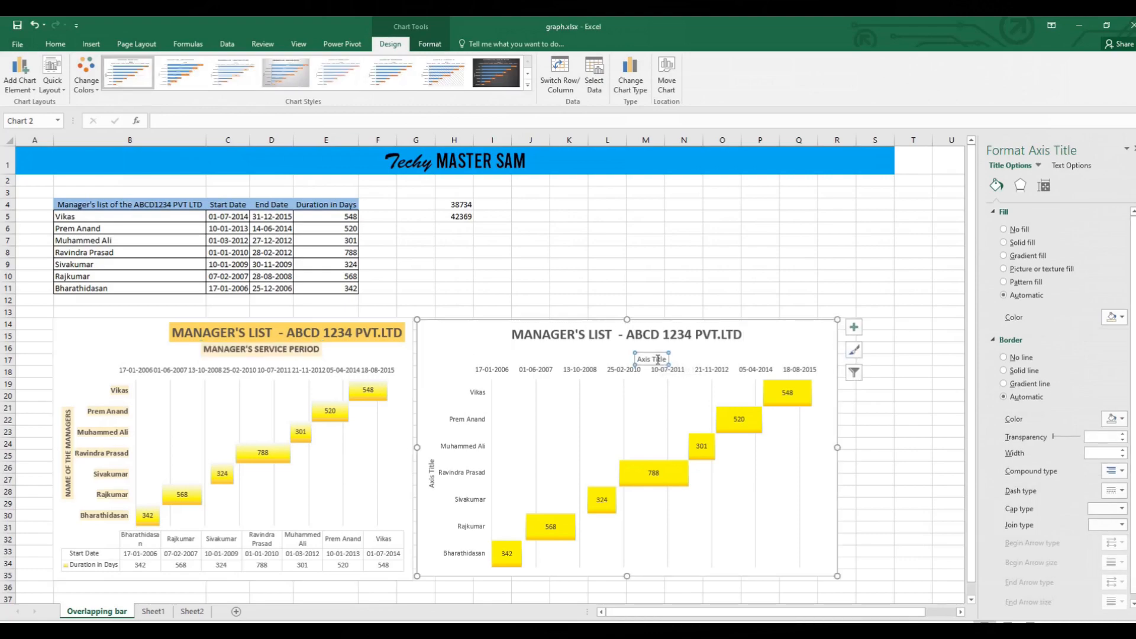
key("ctrl+v")
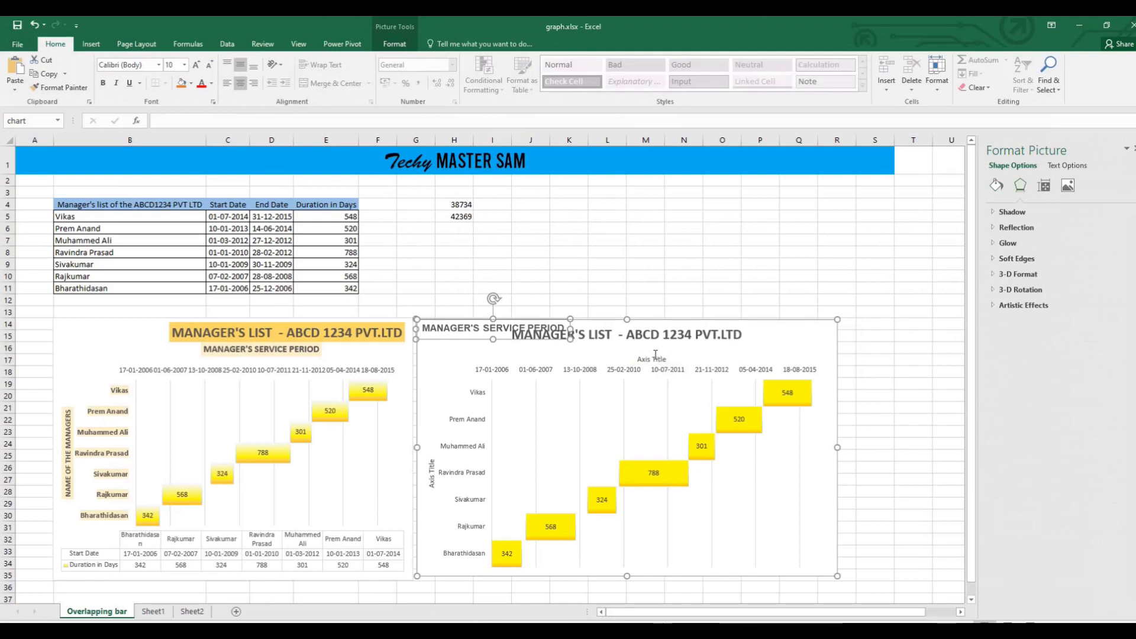
key("ctrl+z")
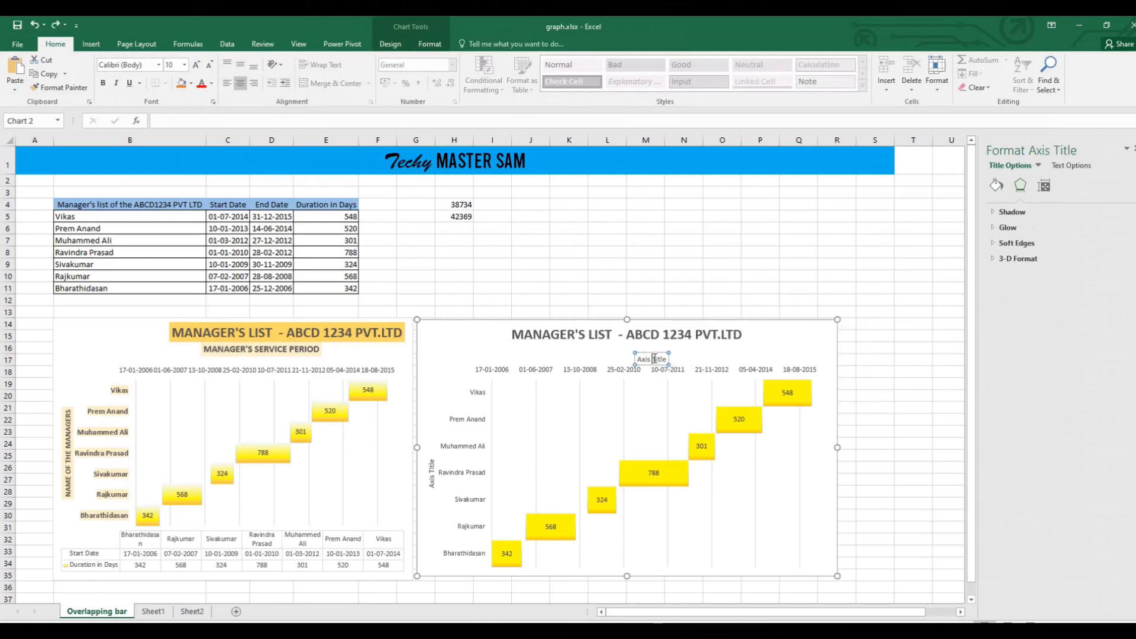
key("ctrl+v")
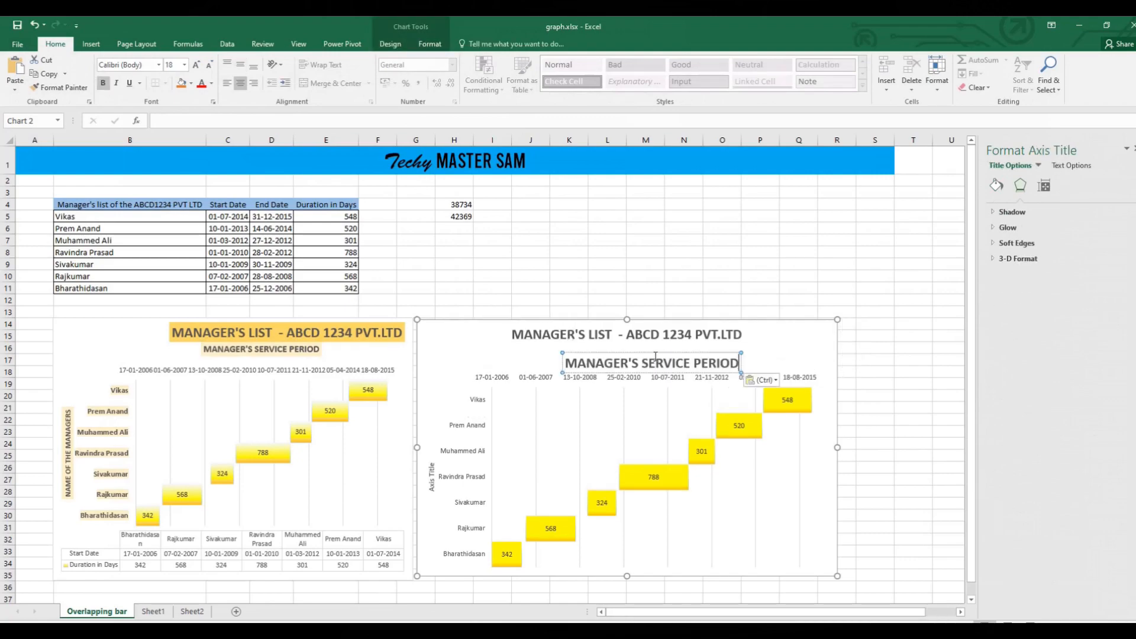
Compare the titles with the example and set the "MANAGER'S SERVICE PERIOD" axis title to font size 12.
left_click(615, 330)
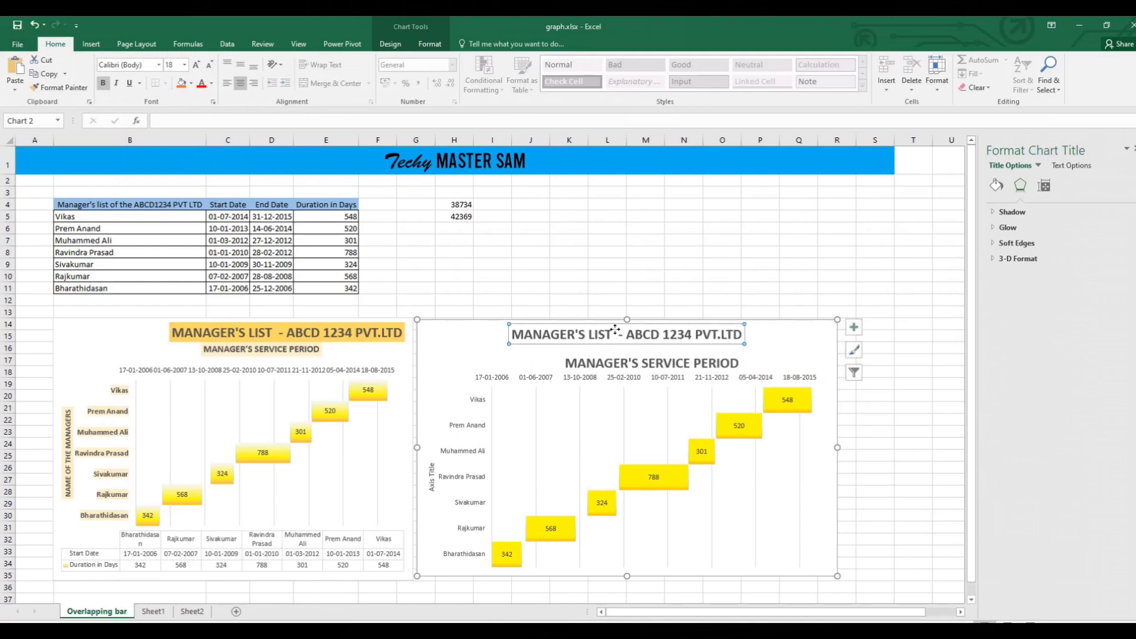
left_click(277, 331)
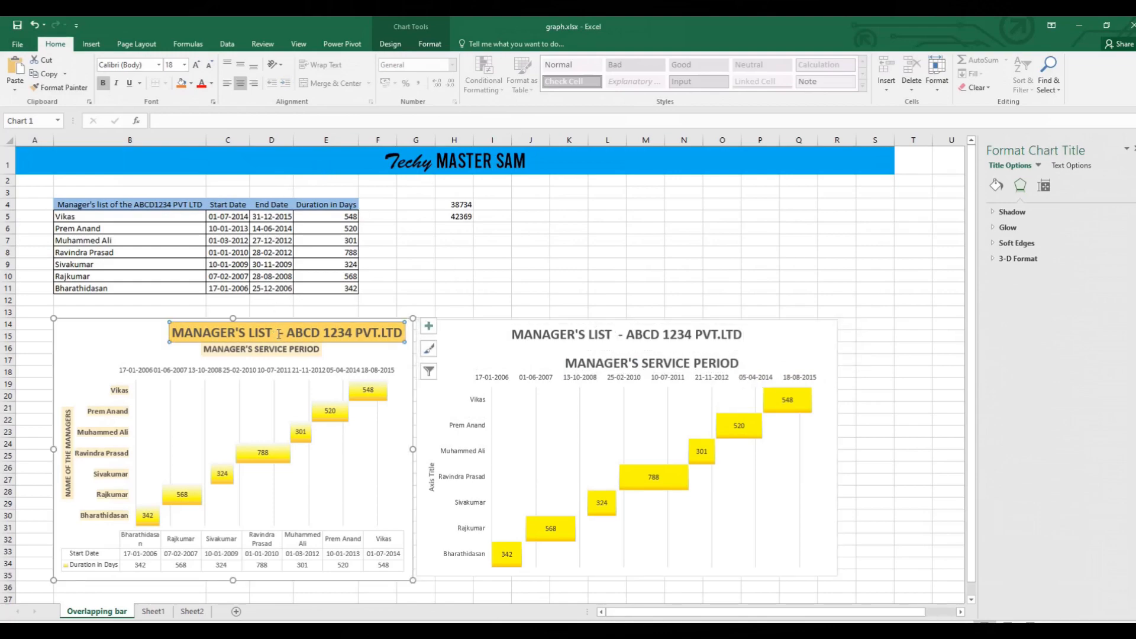
left_click(298, 348)
left_click(604, 362)
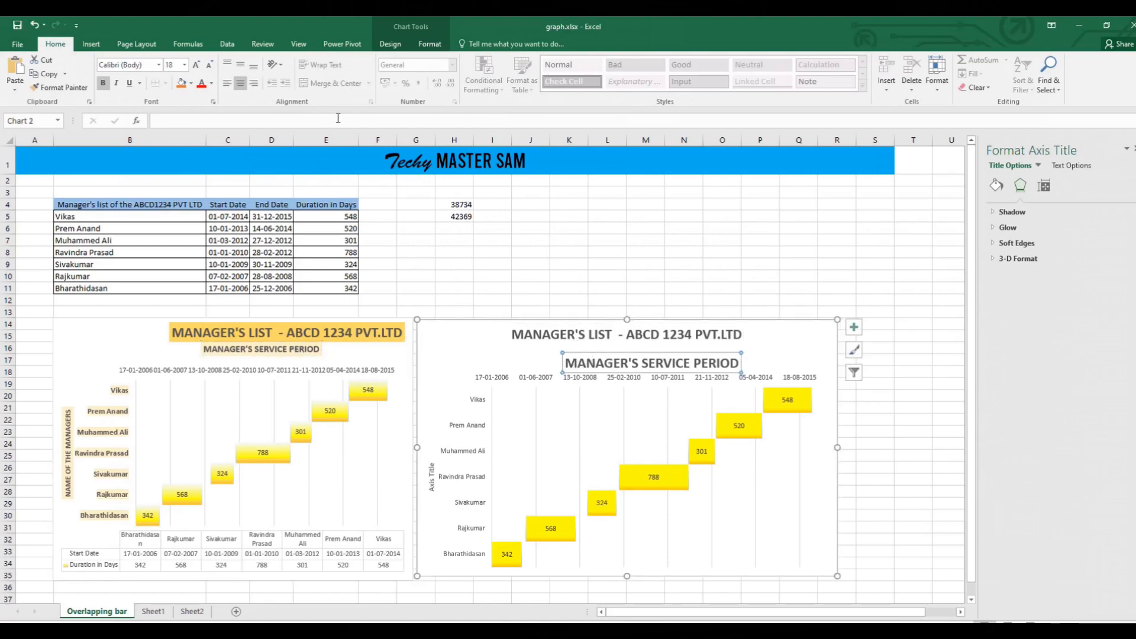
left_click(176, 65)
type("12")
key("Return")
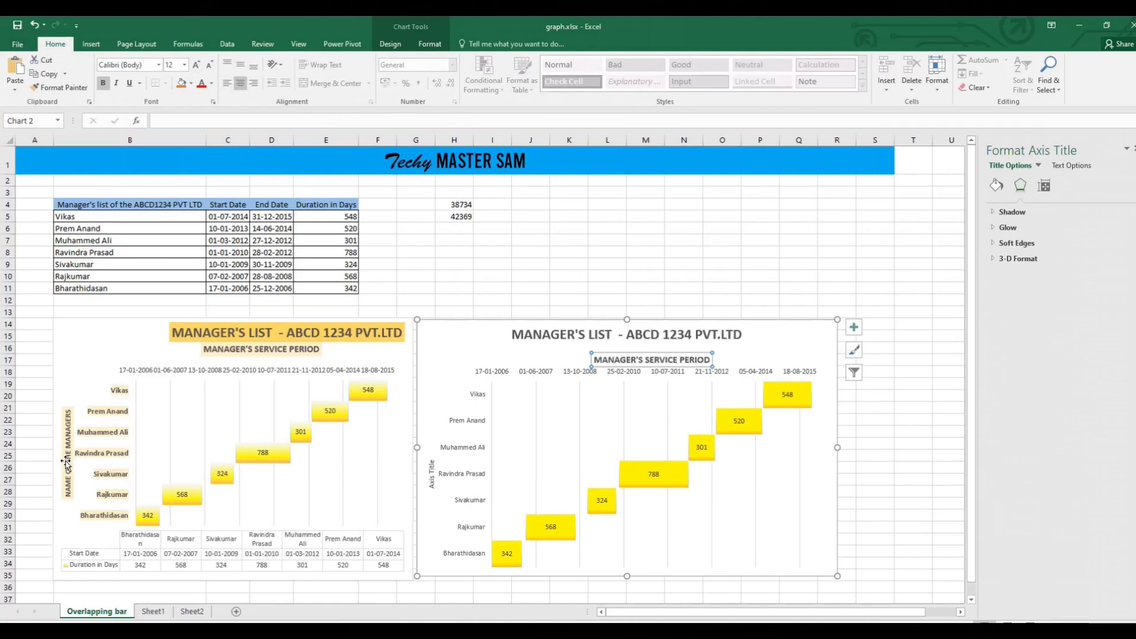
Replace the vertical axis title's text with "NAME OF THE MANAGERS".
left_click(433, 475)
left_click_drag(433, 485, 424, 453)
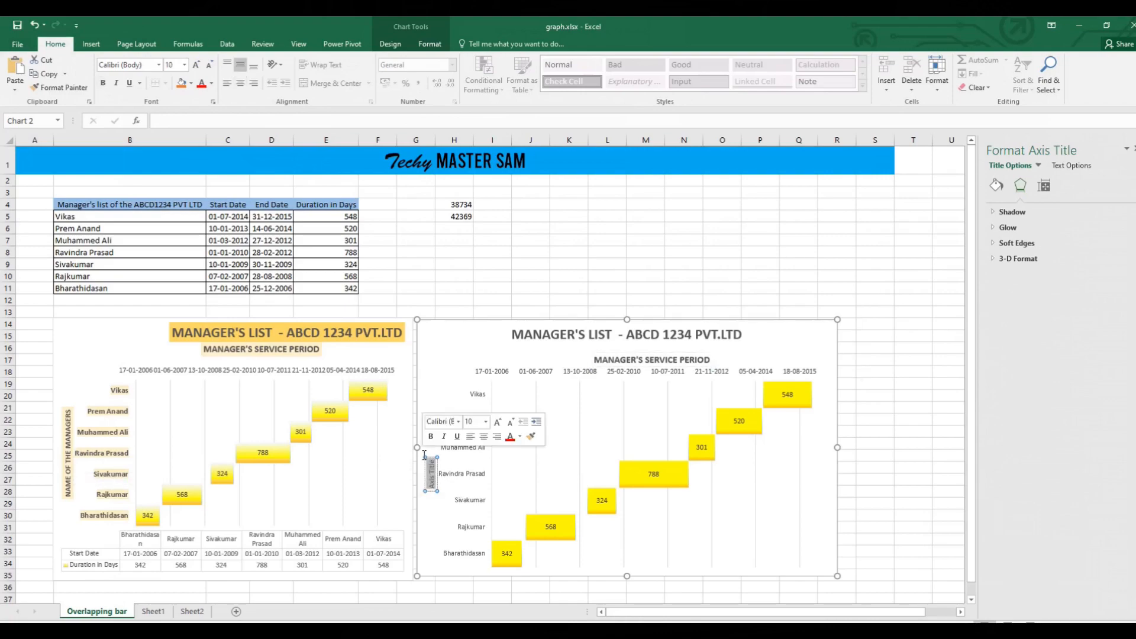
key("Delete")
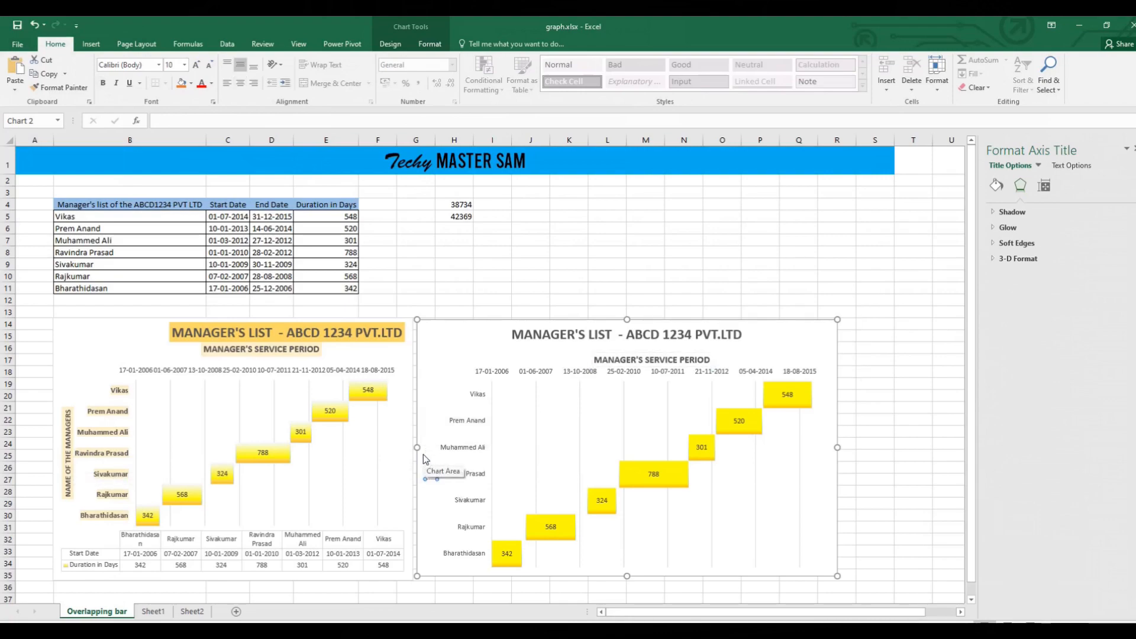
type("NAME OF THE MANAGERS")
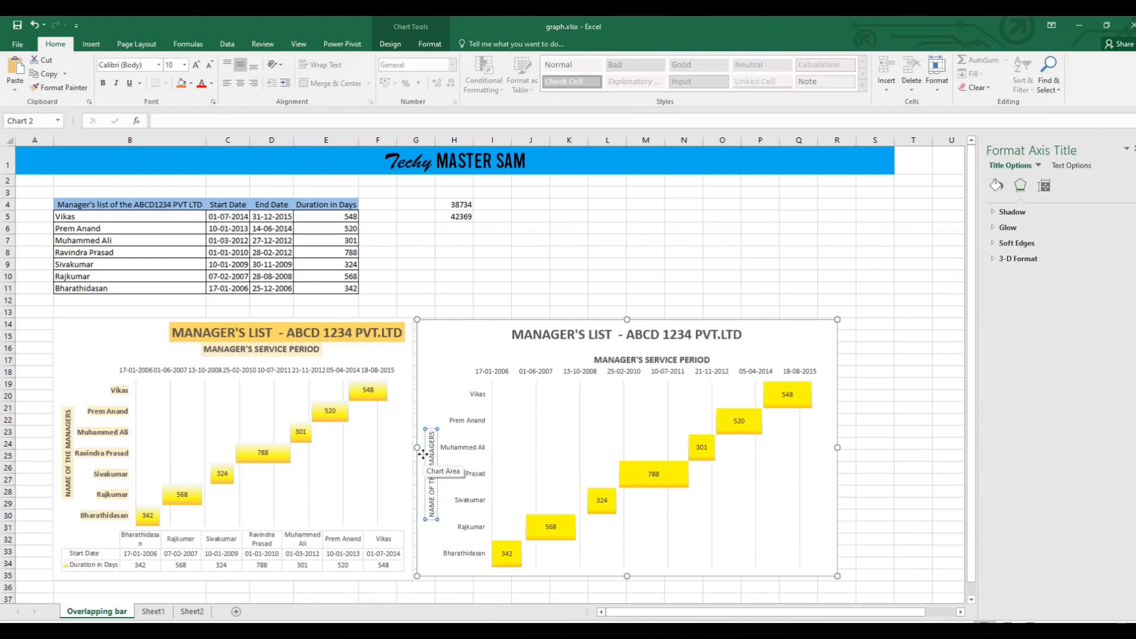
left_click(453, 370)
Fill the chart title's background with a light gold theme color like the example's title.
left_click(625, 329)
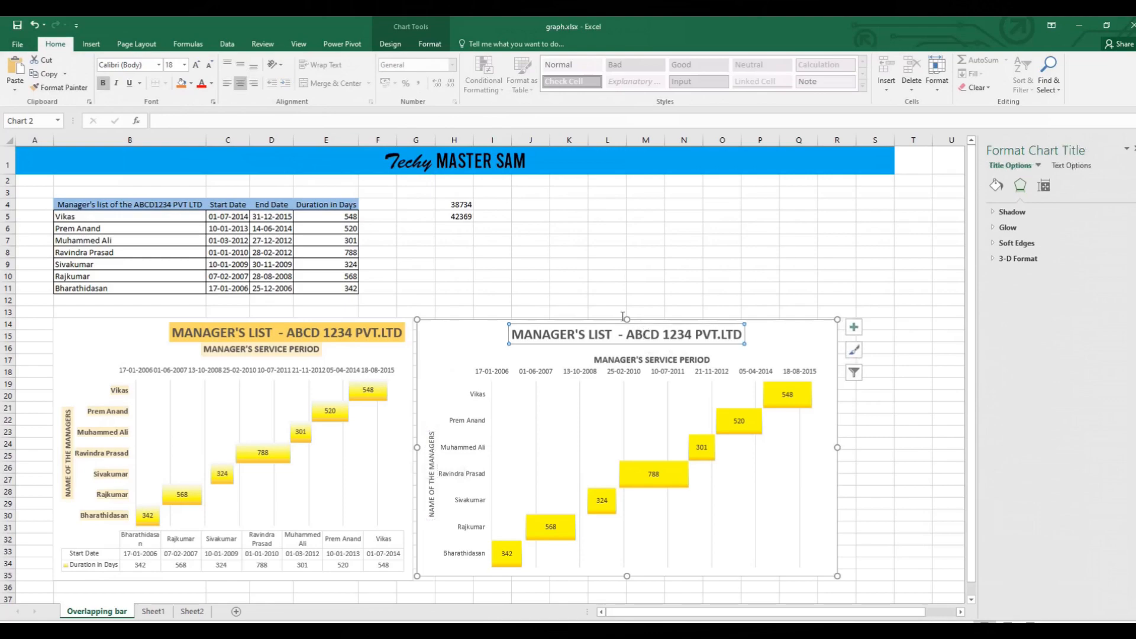
left_click(191, 84)
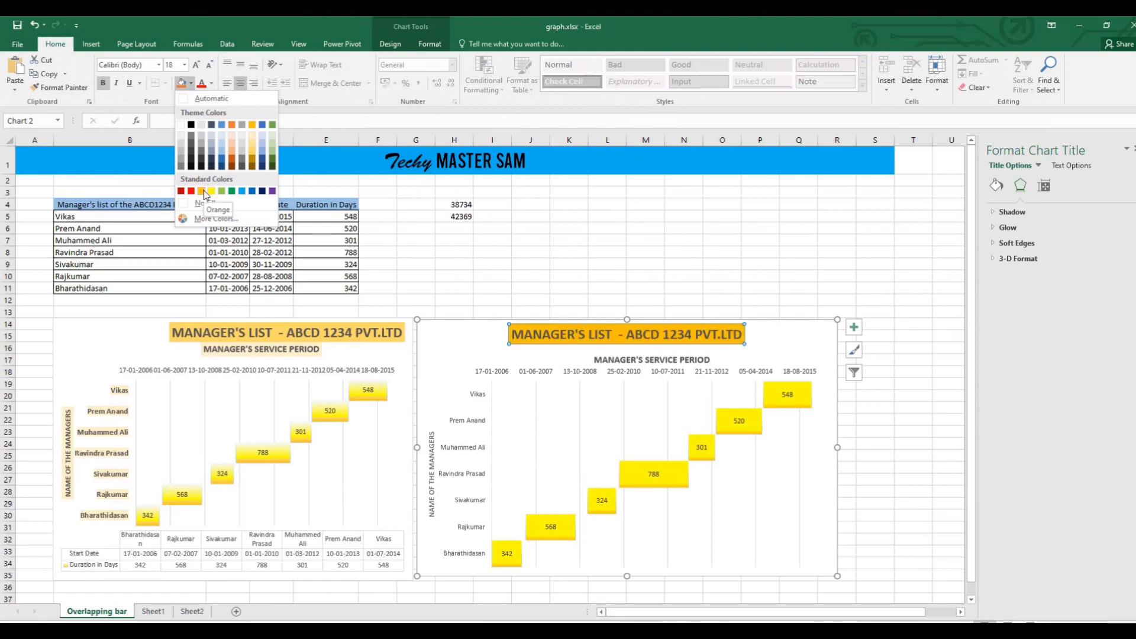
left_click(251, 148)
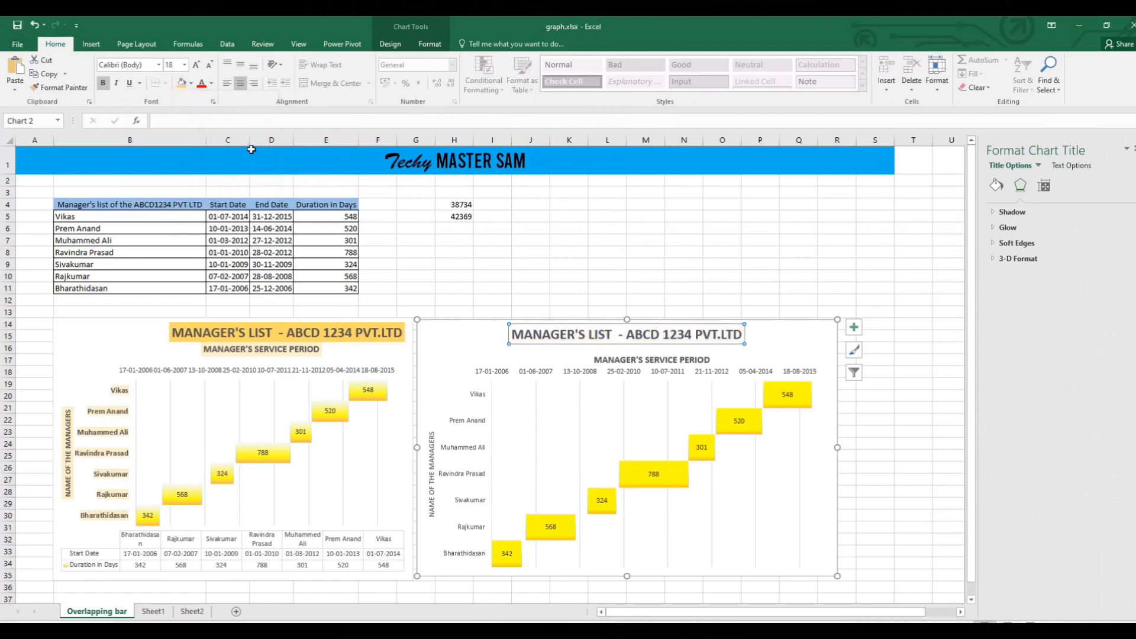
Fill the "MANAGER'S SERVICE PERIOD" axis title with the lightest gold theme tint.
left_click(628, 359)
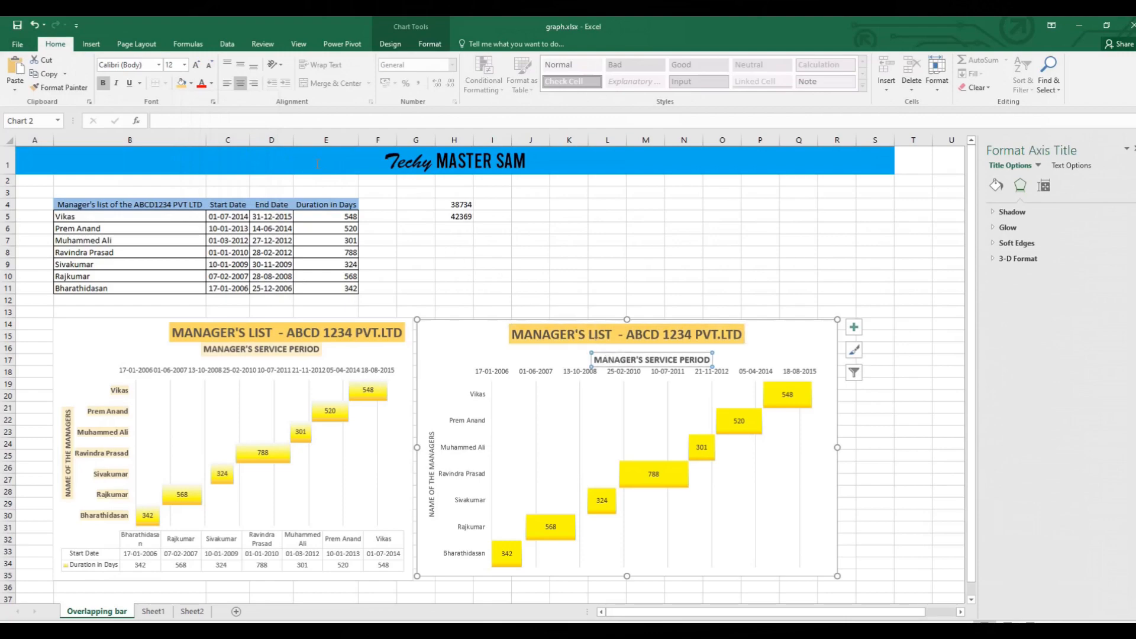
left_click(190, 83)
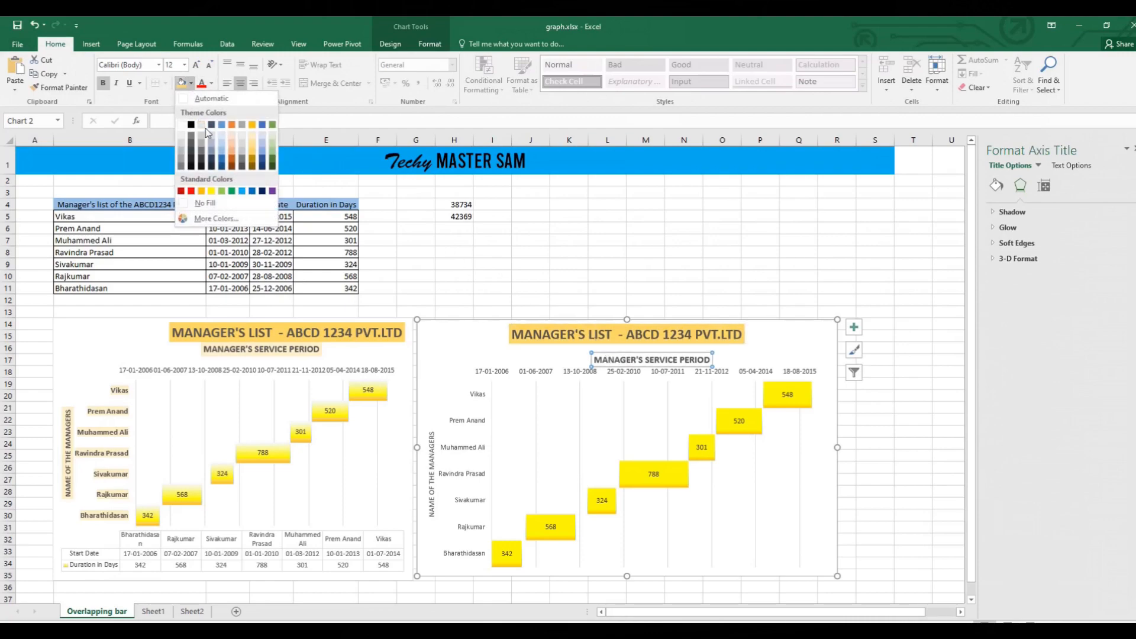
left_click(252, 137)
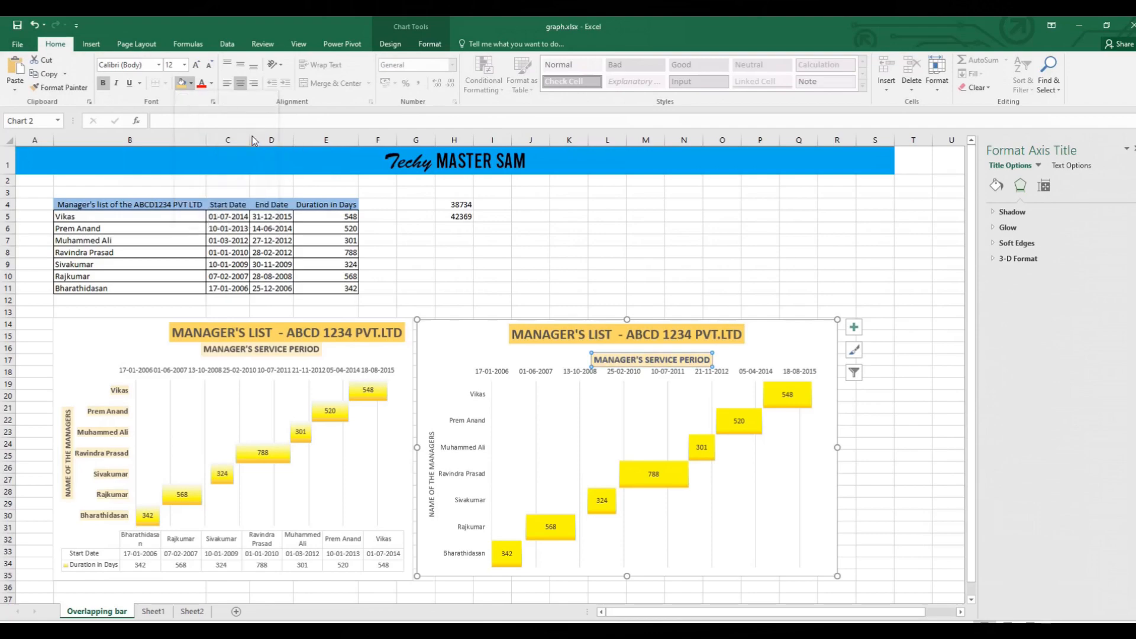
Fill the "NAME OF THE MANAGERS" axis title with the same light gold tint and make its text bold.
left_click(431, 459)
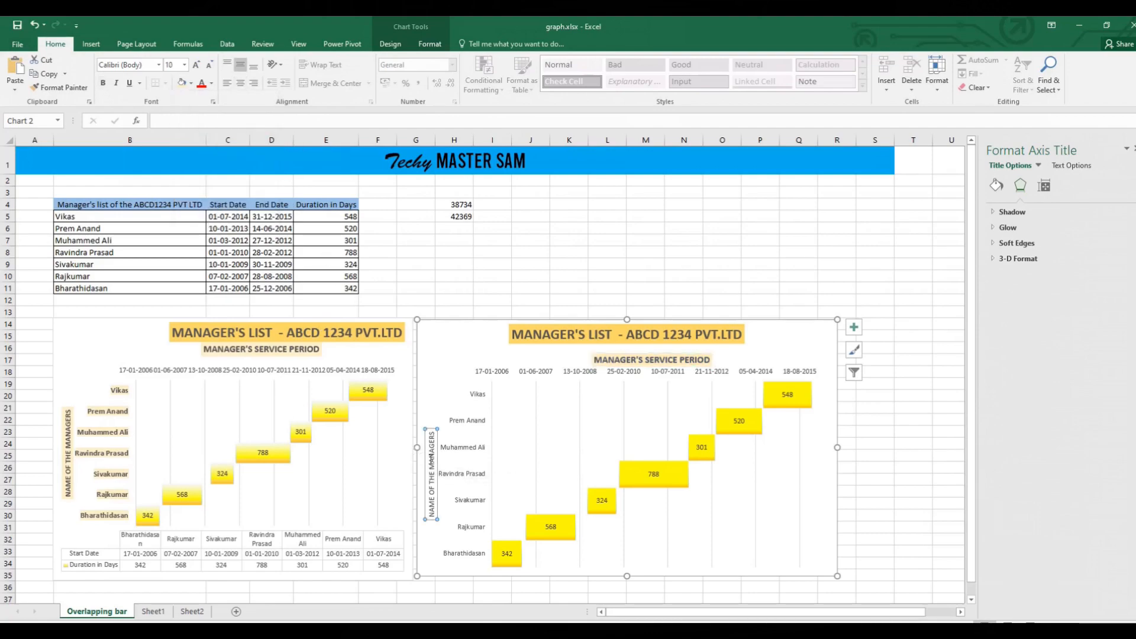
left_click(182, 83)
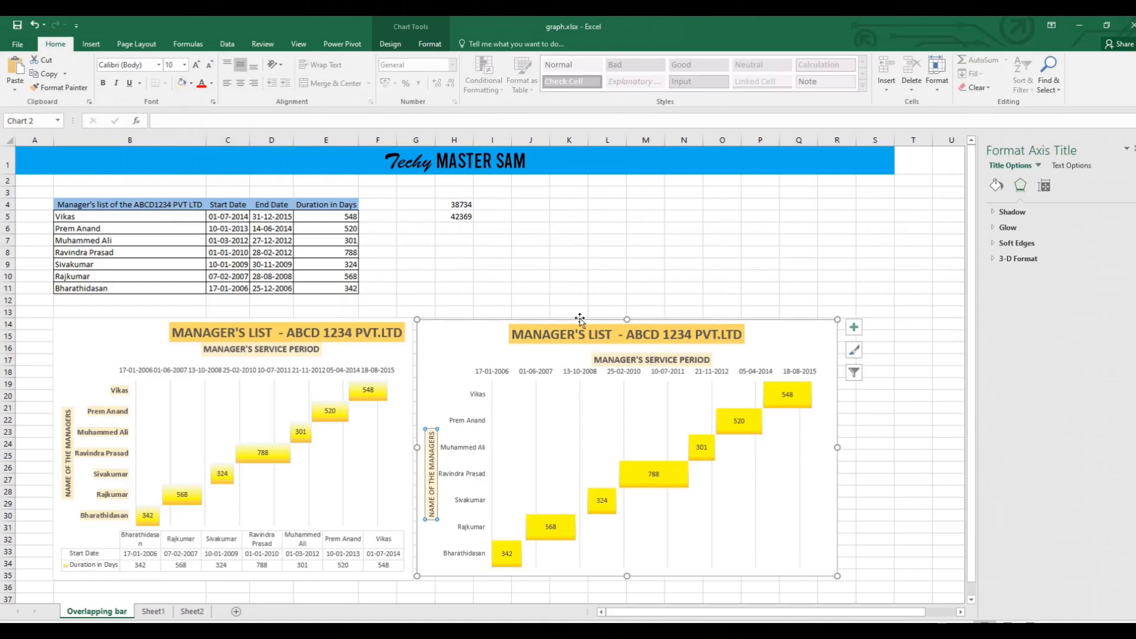
left_click(105, 84)
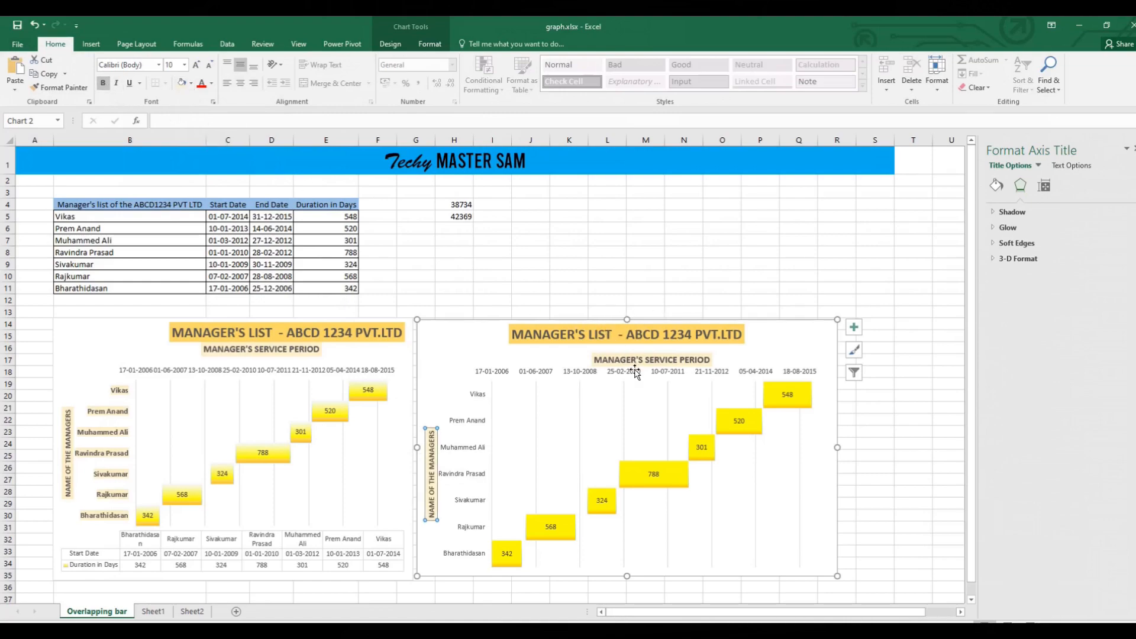
left_click(661, 301)
Fill the manager name labels on the vertical axis with the light gold tint and make them bold.
left_click(811, 491)
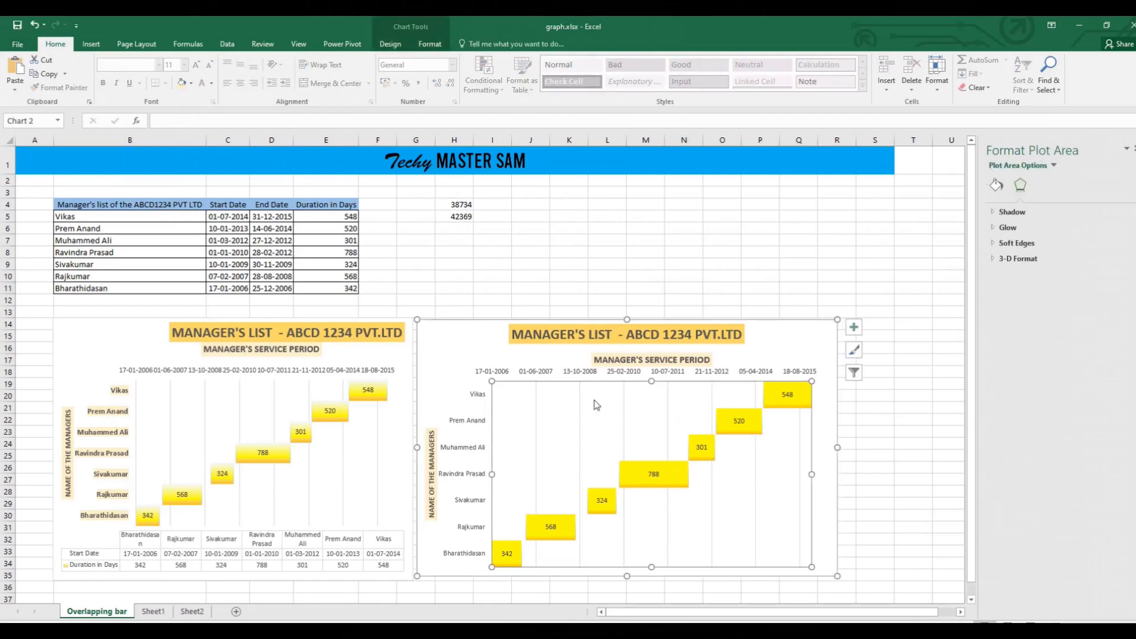
left_click(478, 398)
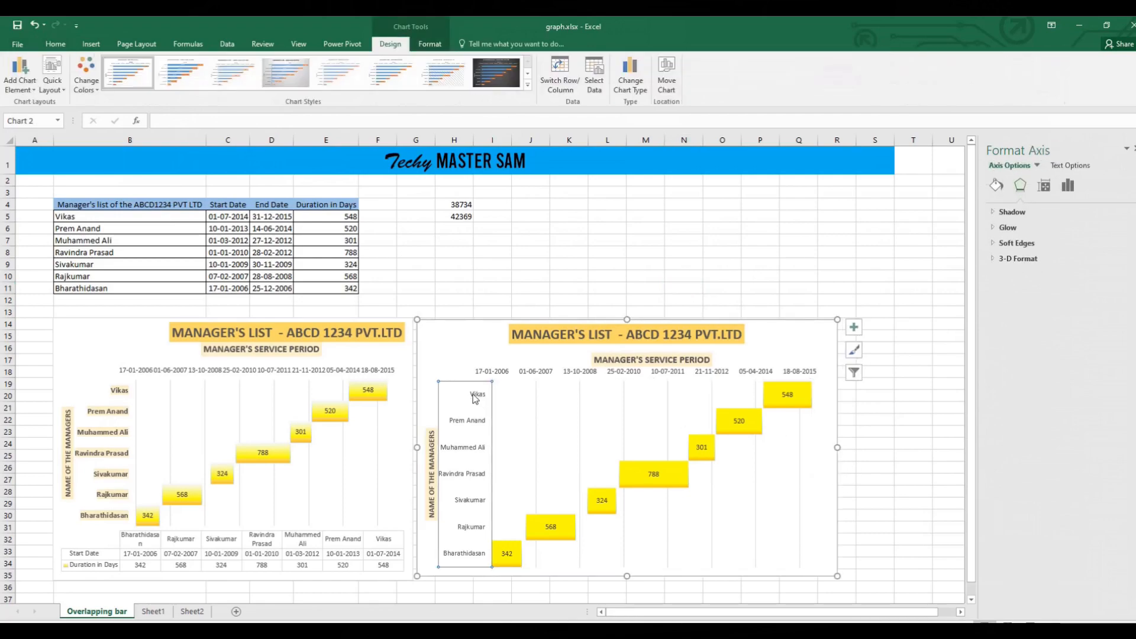
left_click(91, 43)
left_click(64, 47)
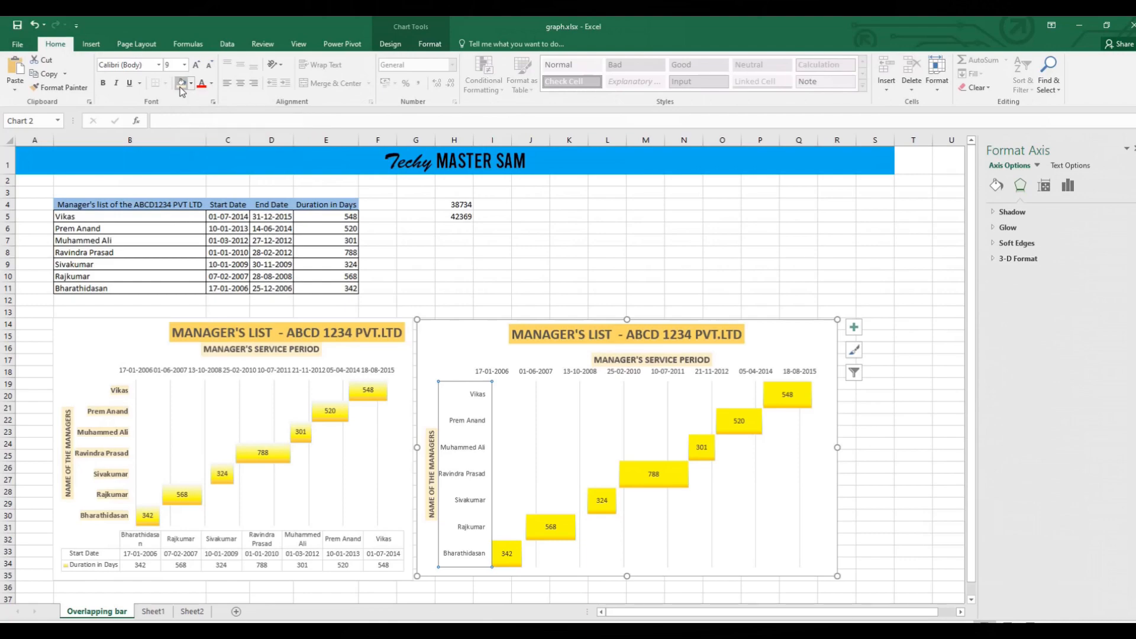
left_click(104, 85)
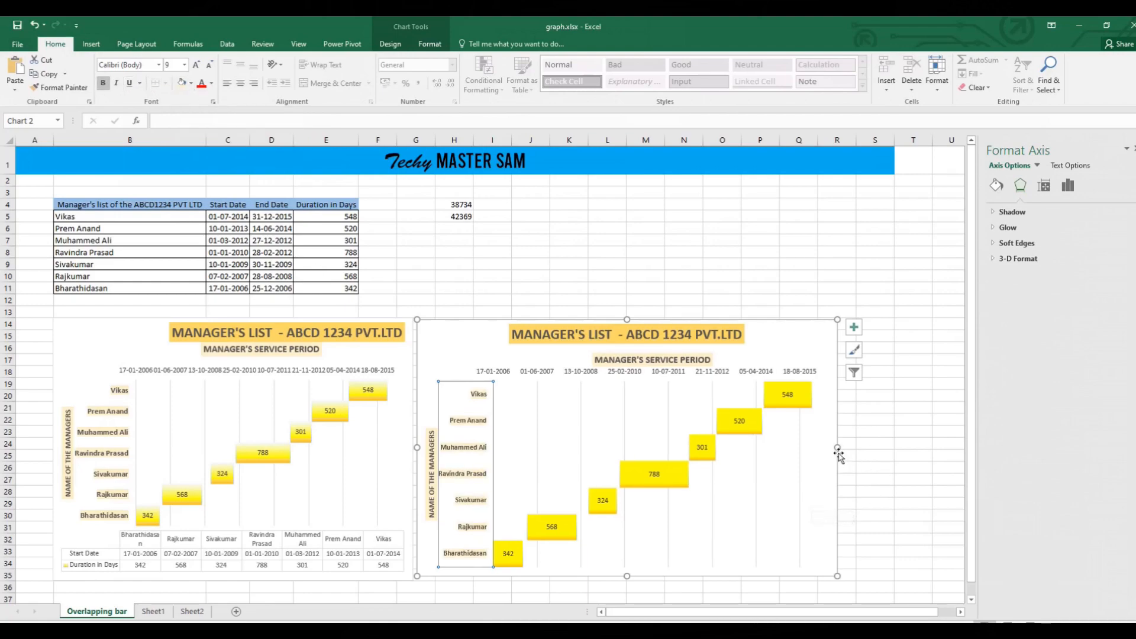
Widen the new chart rightward to about column S and add a data table beneath its plot area.
left_click_drag(839, 455, 877, 448)
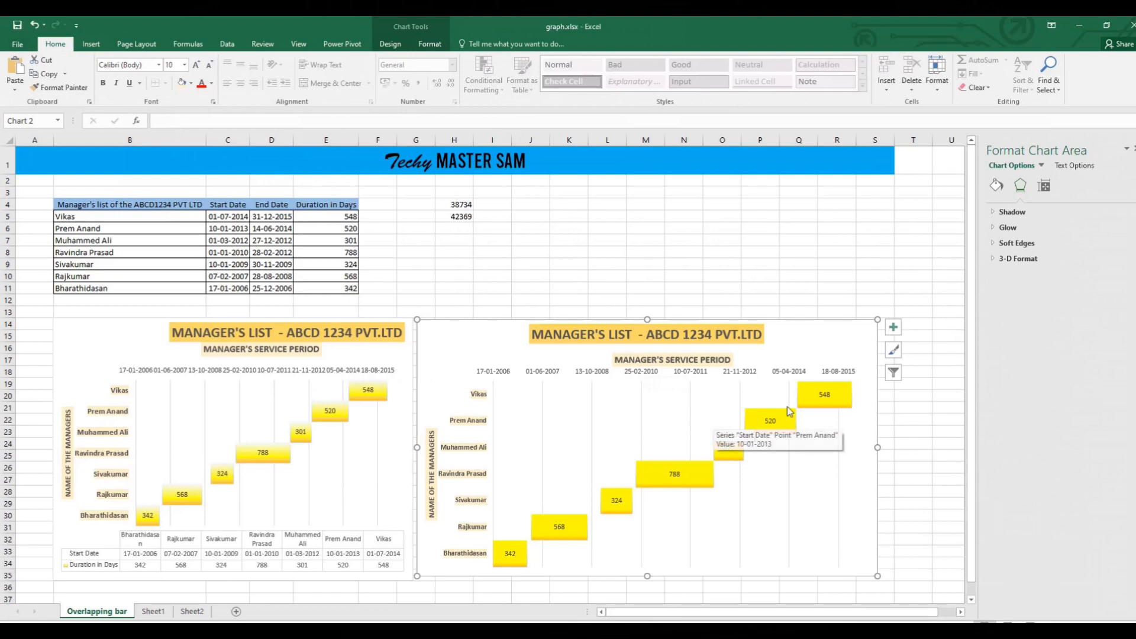
left_click(893, 328)
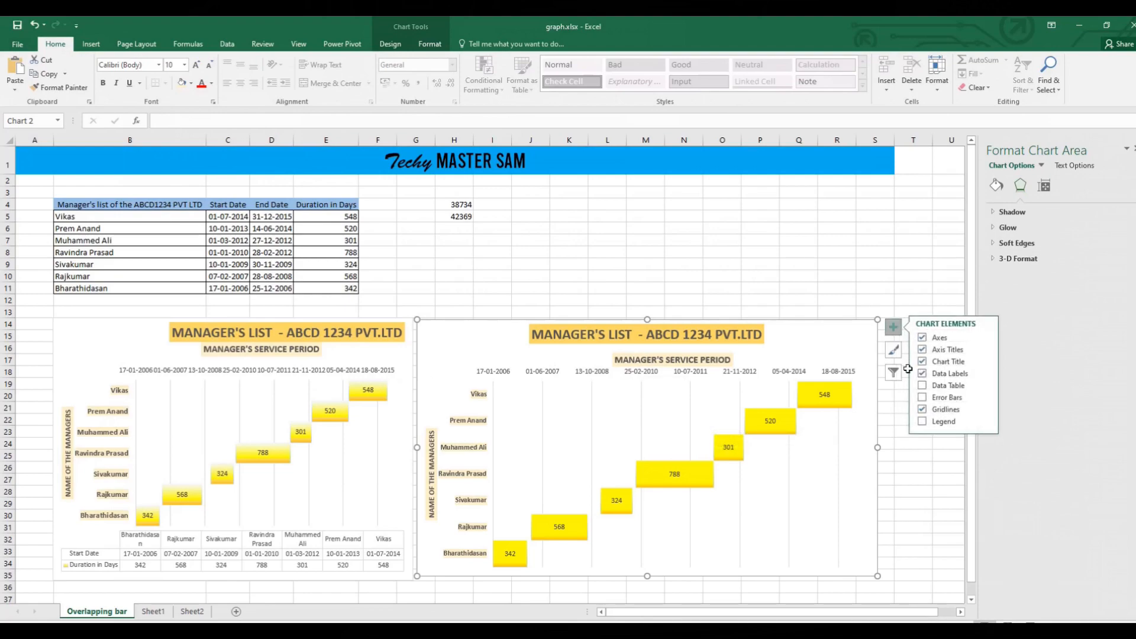
left_click(921, 386)
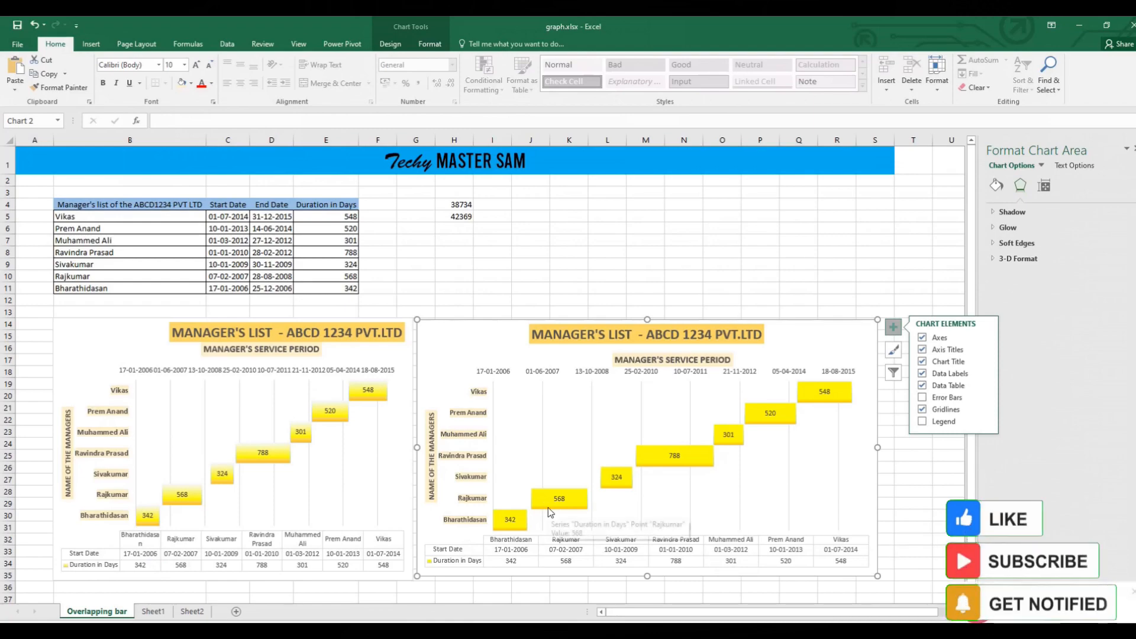
left_click(1134, 592)
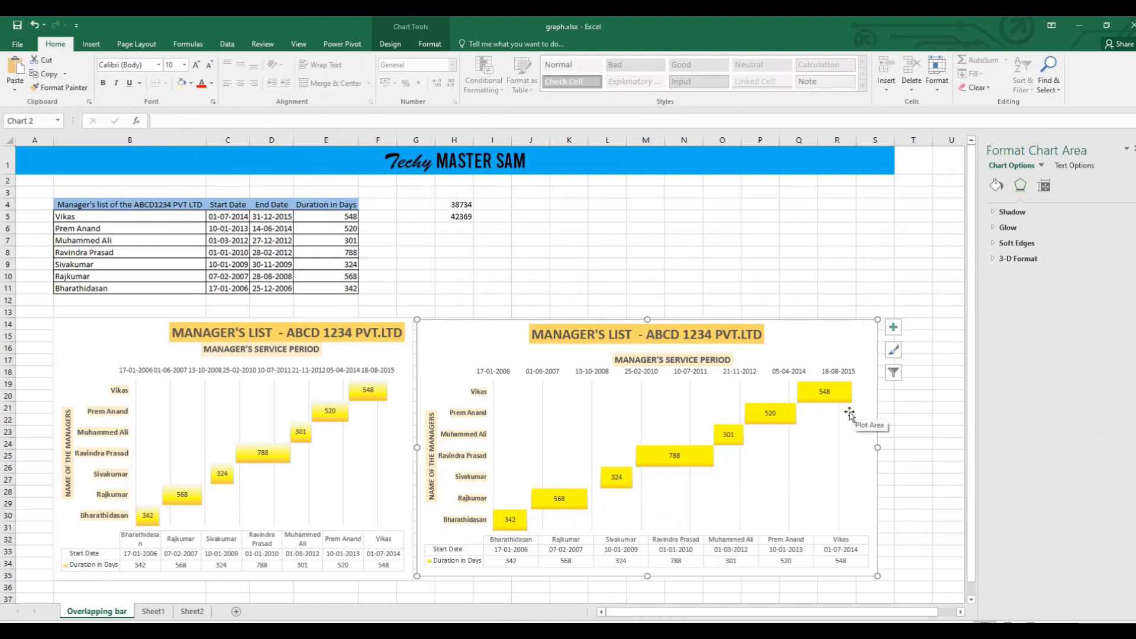
Move the "MANAGER'S SERVICE PERIOD" title slightly left and the chart title slightly right to center them together, and deselect the chart.
left_click(673, 356)
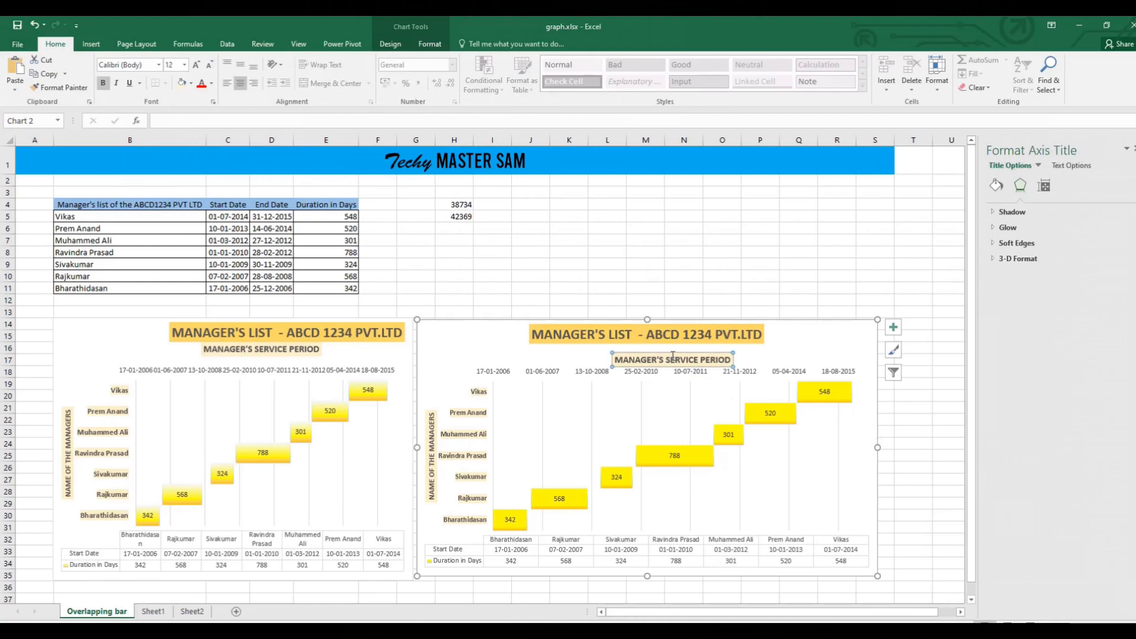
left_click_drag(667, 353, 662, 329)
left_click(661, 329)
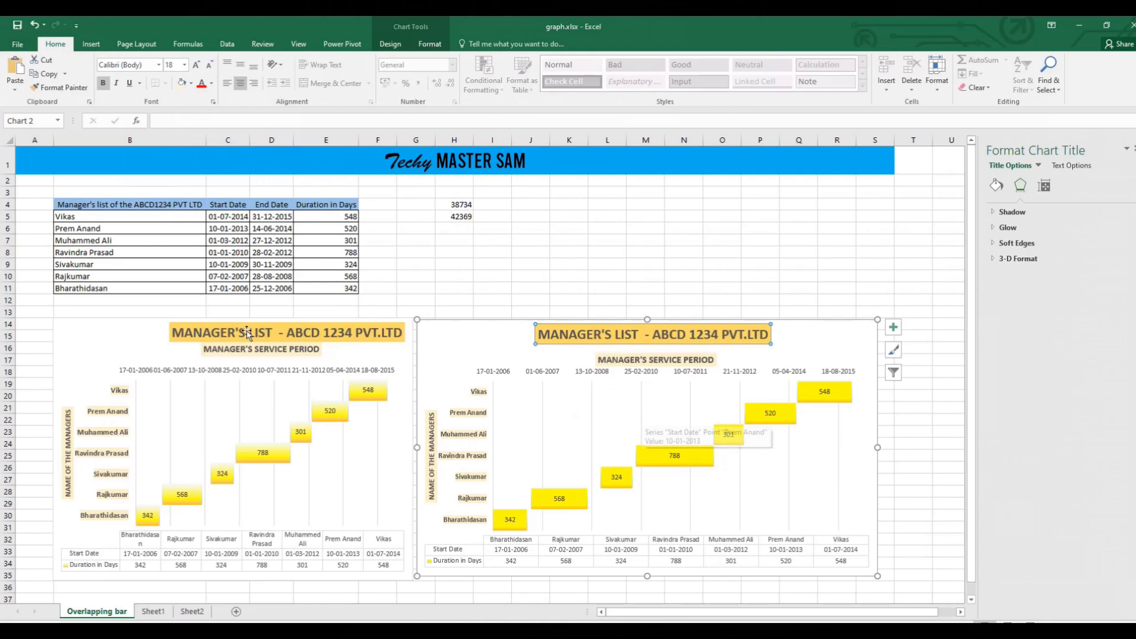
left_click(611, 270)
left_click(515, 334)
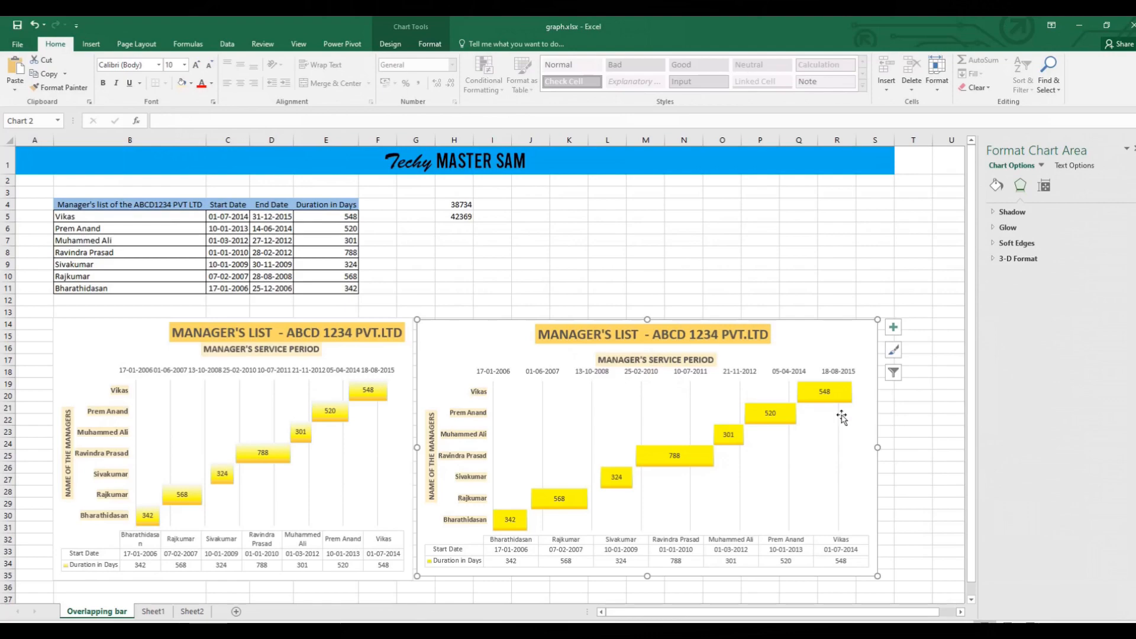
left_click(654, 270)
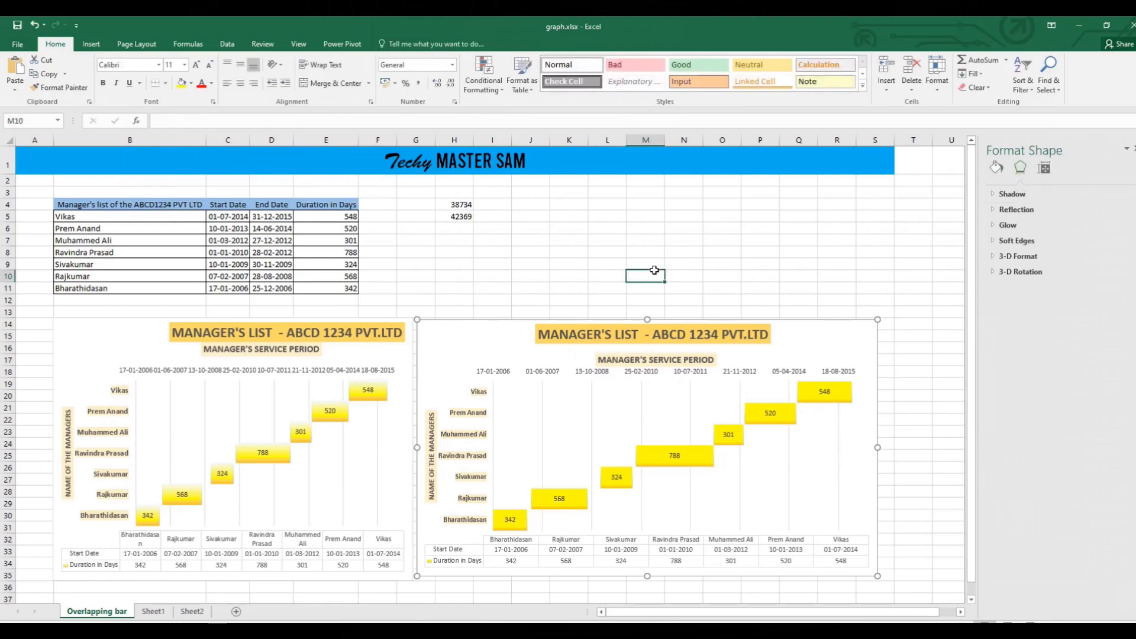